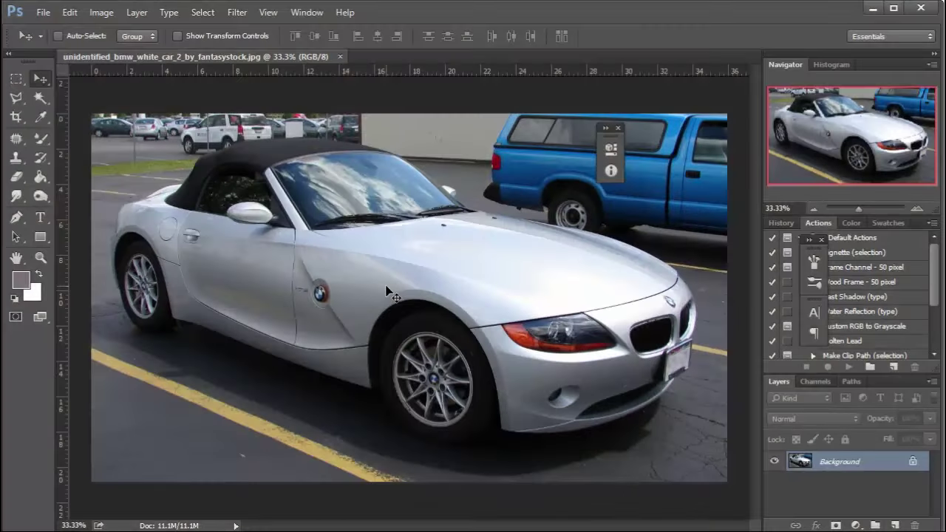
- Zoom to 200% on the car's rear wheel arch and switch to the Pen tool
key(ctrl+plus)
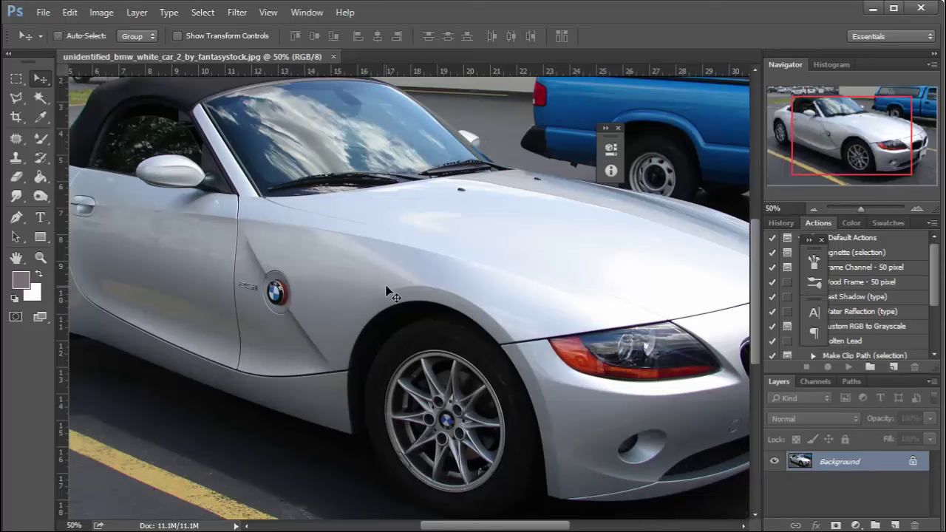
key(ctrl+plus)
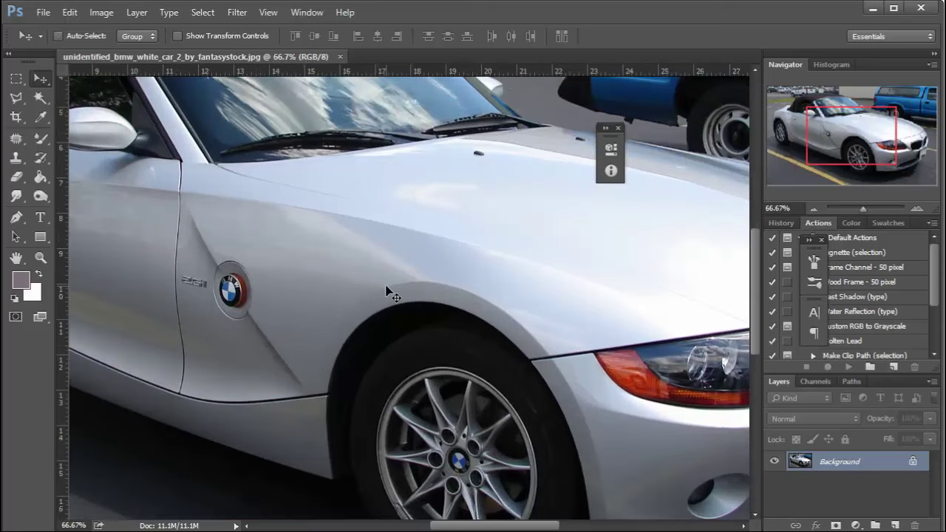
drag(307, 153, 550, 251)
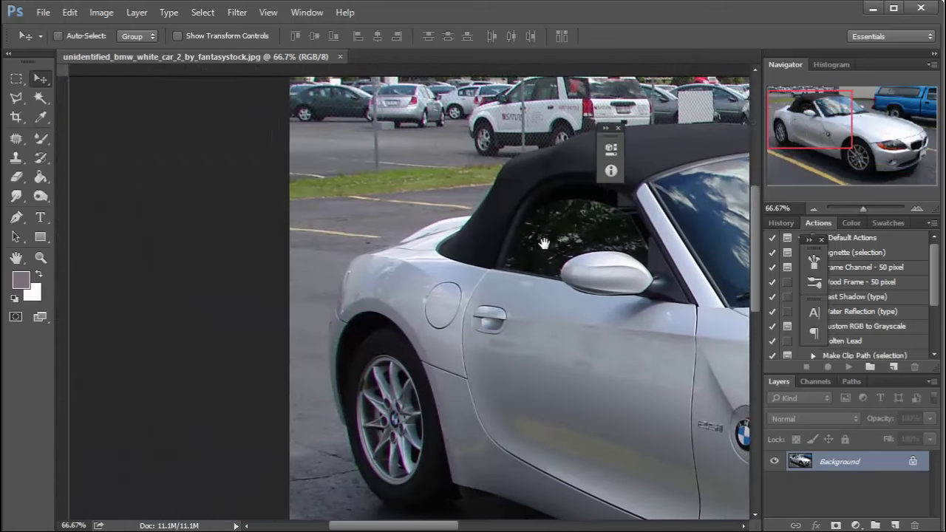
key(ctrl+plus)
key(ctrl+plus)
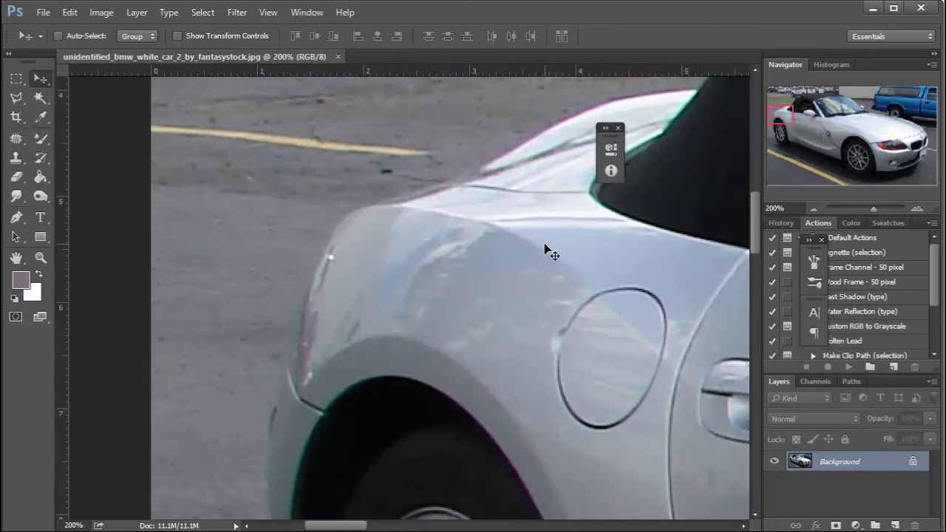
mouse_move(359, 409)
mouse_down()
mouse_move(376, 169)
mouse_move(368, 158)
mouse_up()
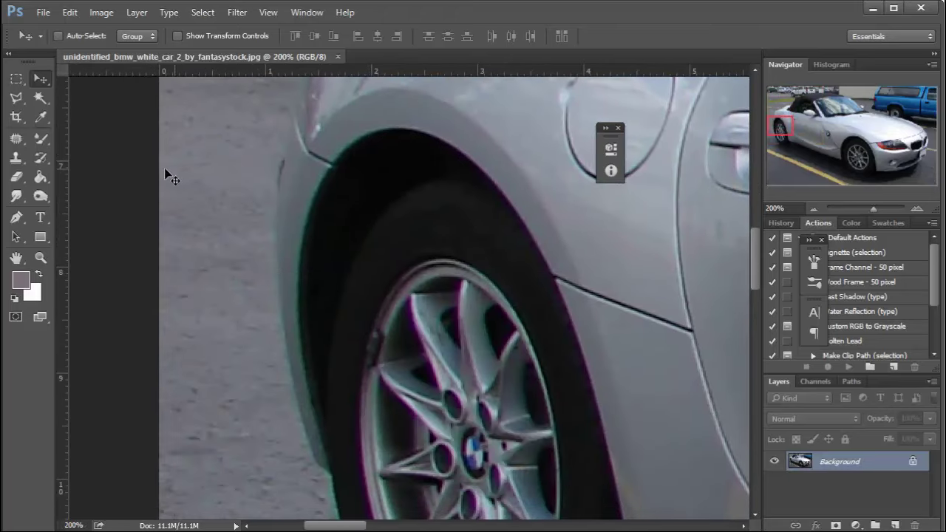
click(17, 217)
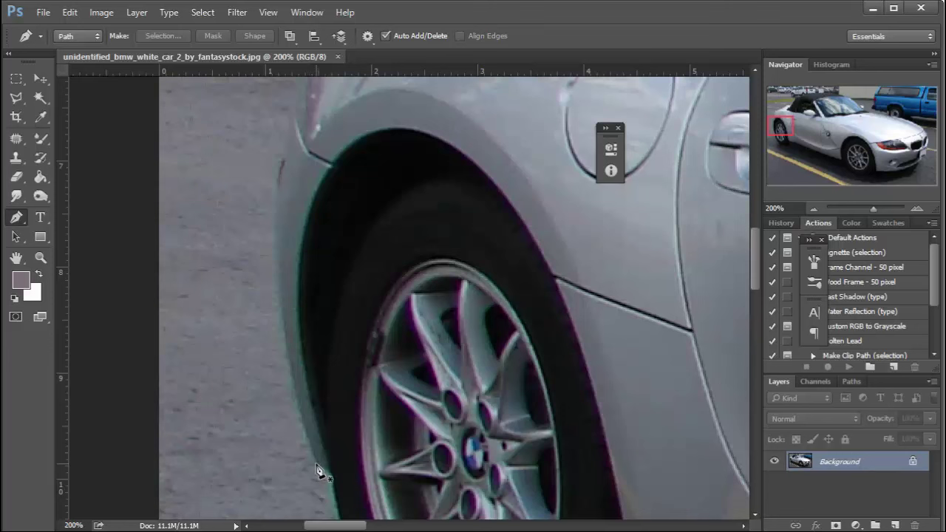
- Start the car outline path beside the rear tire and curve it up the rear fender
click(332, 481)
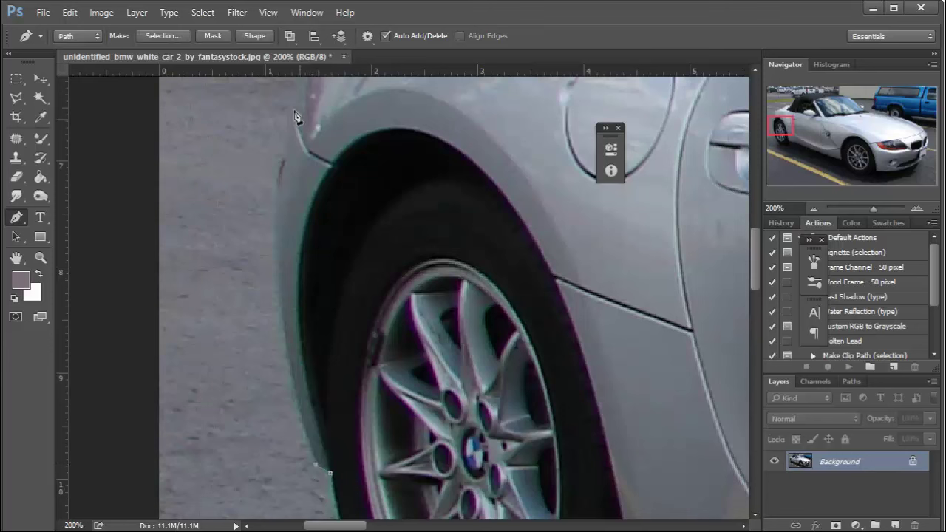
drag(294, 110, 336, 72)
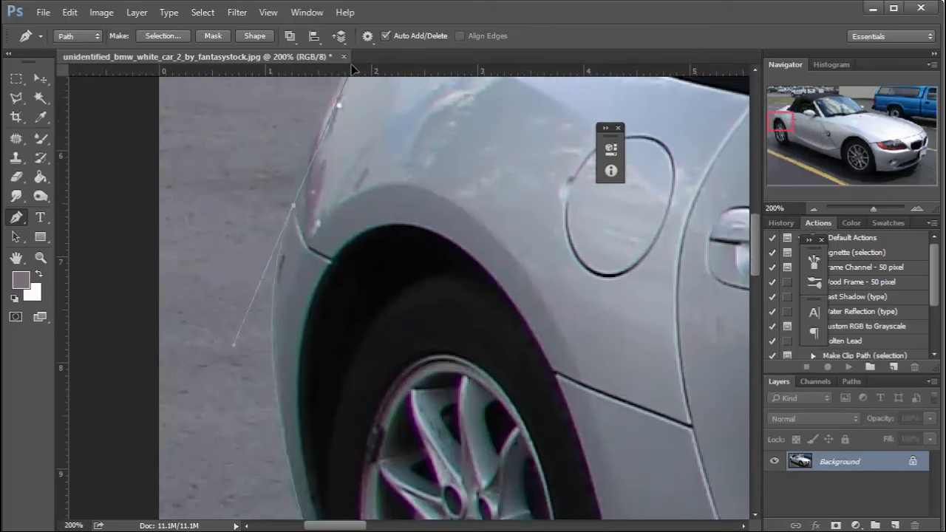
mouse_move(336, 71)
mouse_down()
mouse_move(332, 109)
mouse_move(346, 83)
mouse_up()
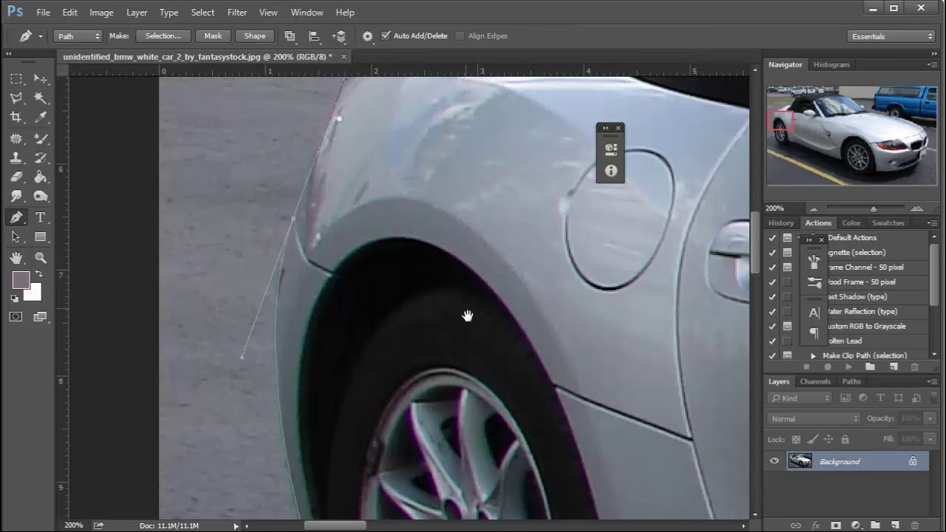
drag(467, 315, 464, 264)
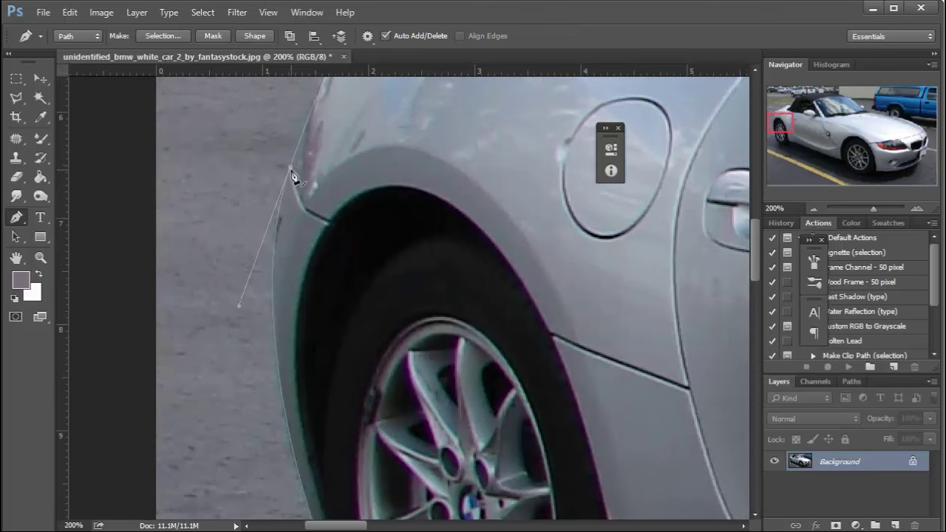
alt+click(291, 169)
drag(349, 208, 355, 215)
- Extend the path over the fender top and along the rear deck to the soft top
drag(348, 159, 289, 273)
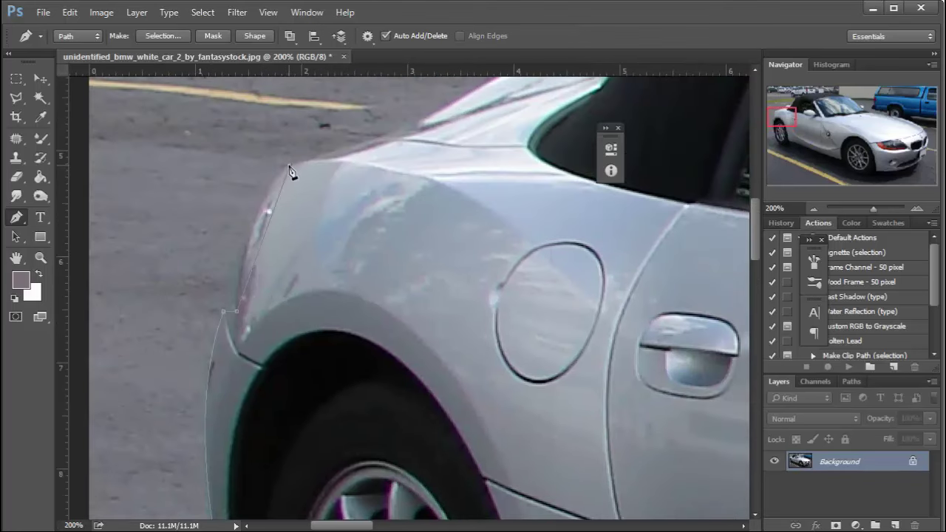
mouse_move(289, 167)
mouse_down()
mouse_move(323, 155)
mouse_move(338, 132)
mouse_up()
drag(374, 176, 327, 289)
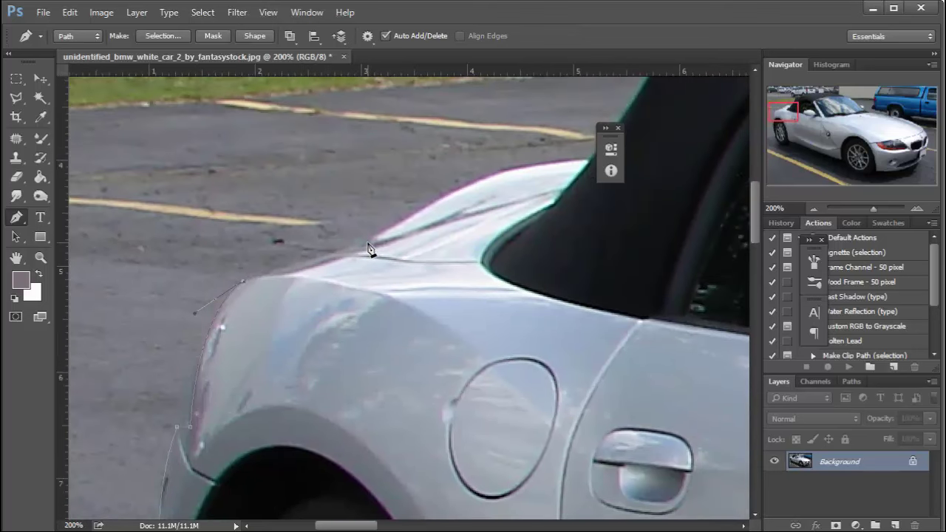
drag(369, 245, 396, 220)
drag(422, 232, 249, 303)
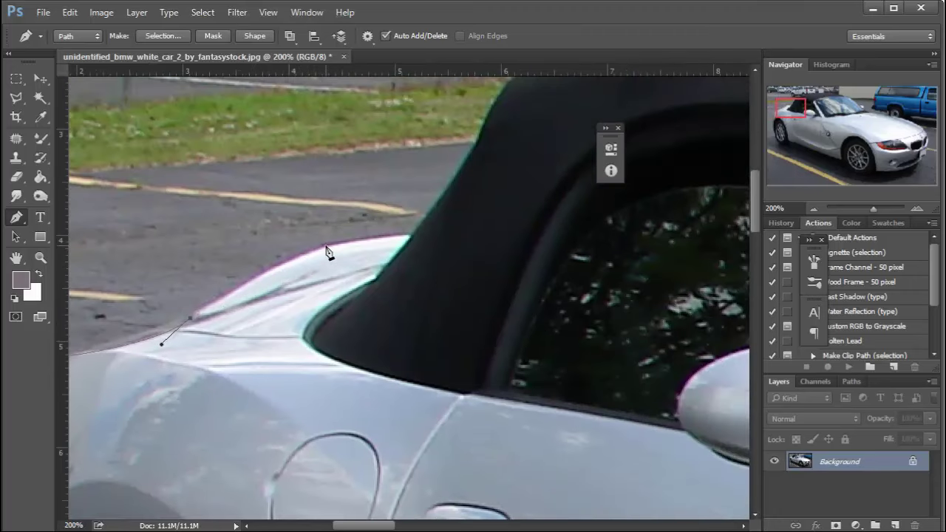
drag(326, 247, 357, 242)
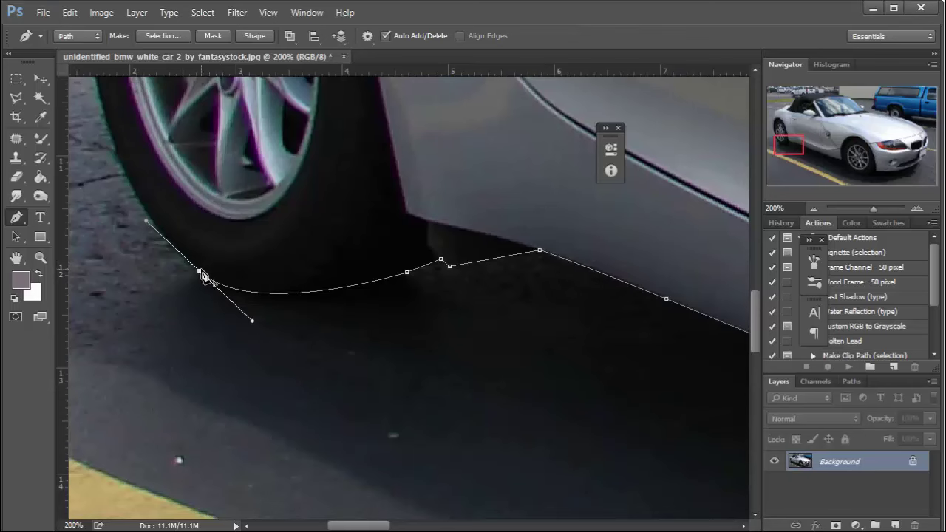
- Carry the path around the rear wheel, undoing a wrong closing segment
alt+click(199, 271)
drag(215, 239, 363, 342)
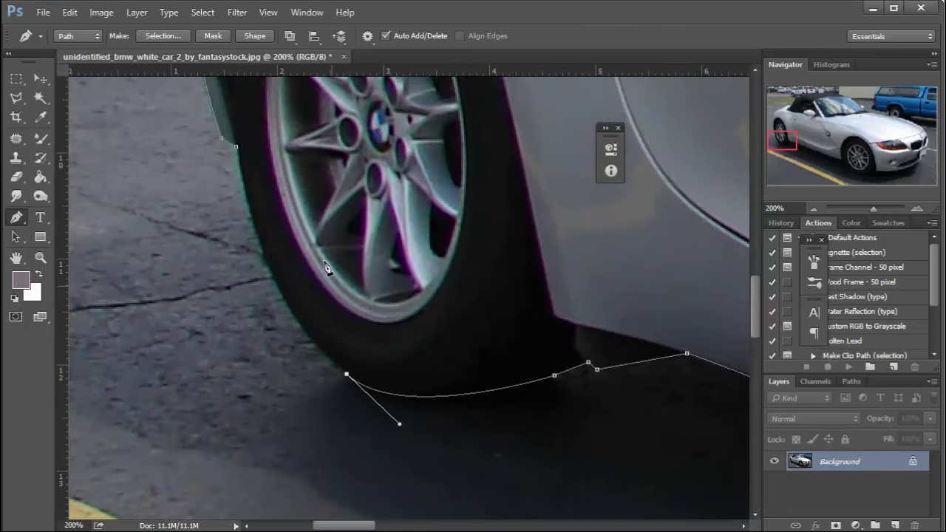
drag(238, 148, 248, 257)
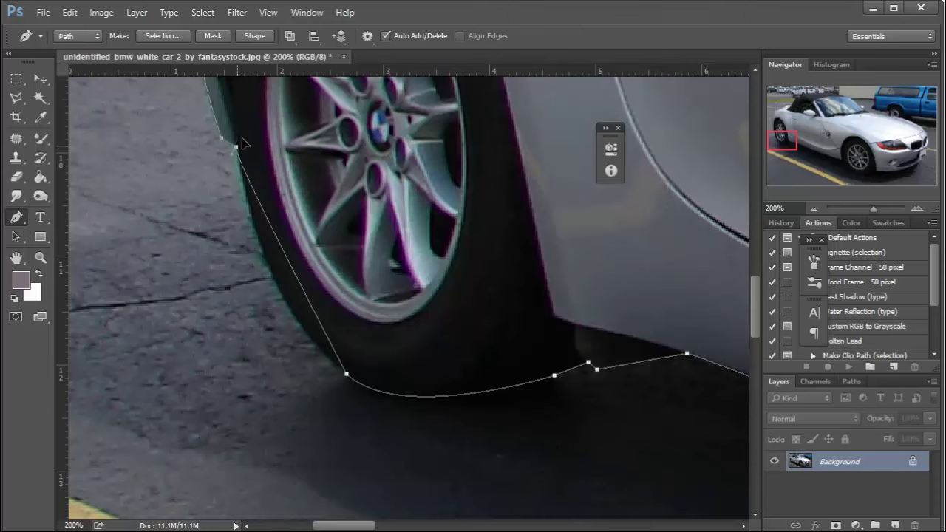
scroll(225, 97, up, 2)
scroll(226, 97, up, 1)
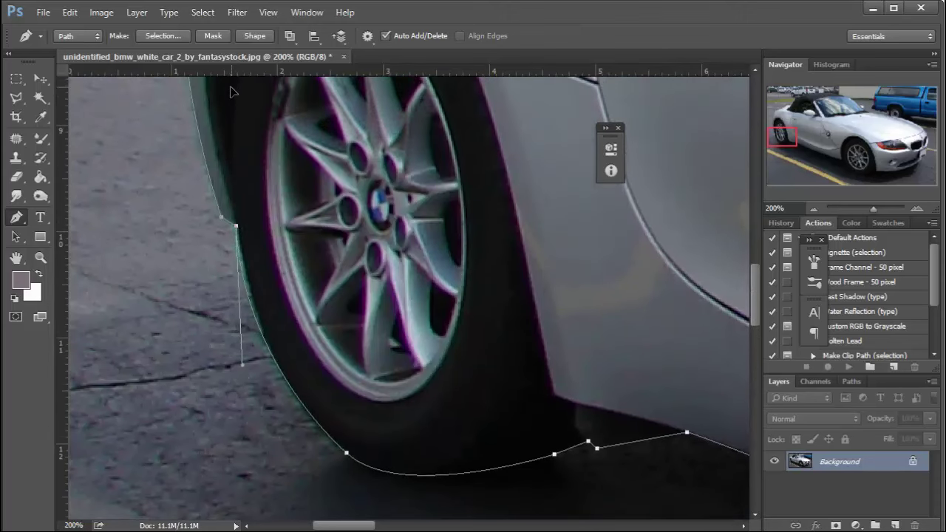
key(ctrl+z)
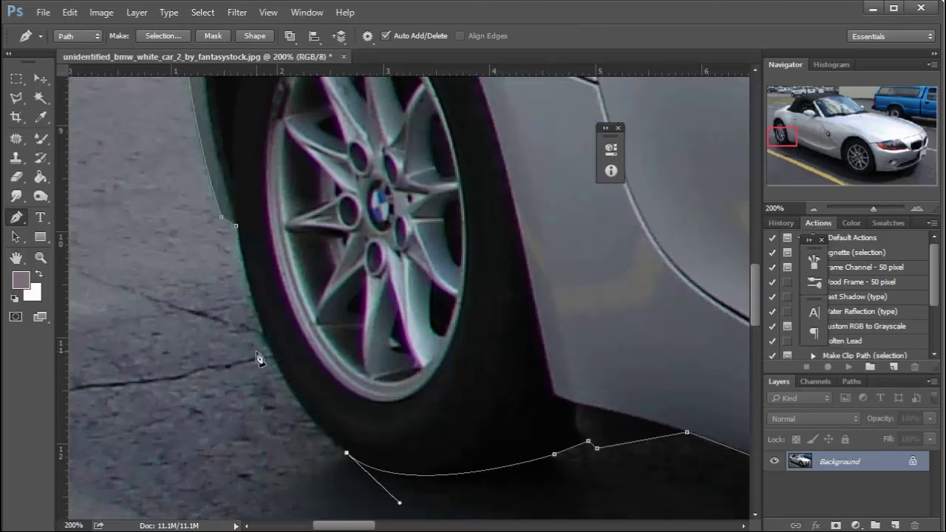
- Anchor the path along the tire's front edge, close it at the start anchor, and zoom out
drag(264, 334, 248, 270)
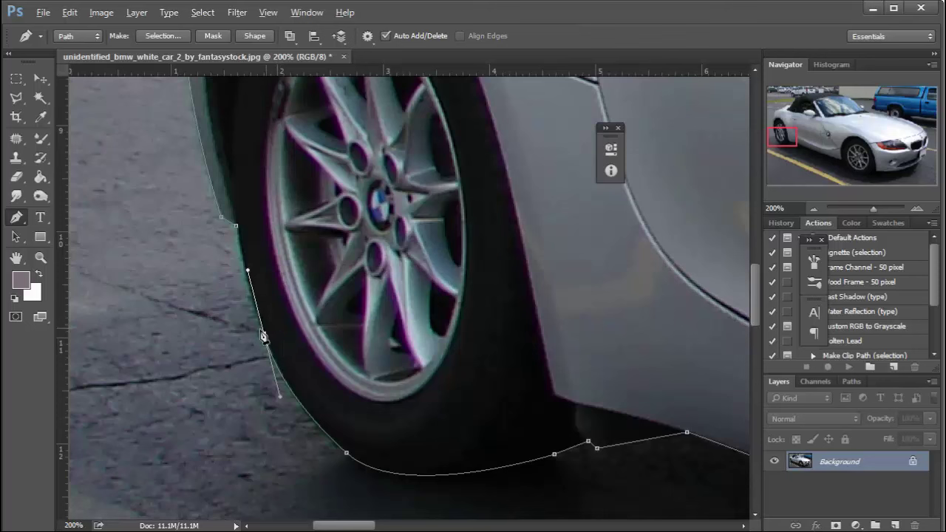
click(263, 335)
drag(236, 225, 231, 186)
key(ctrl+minus)
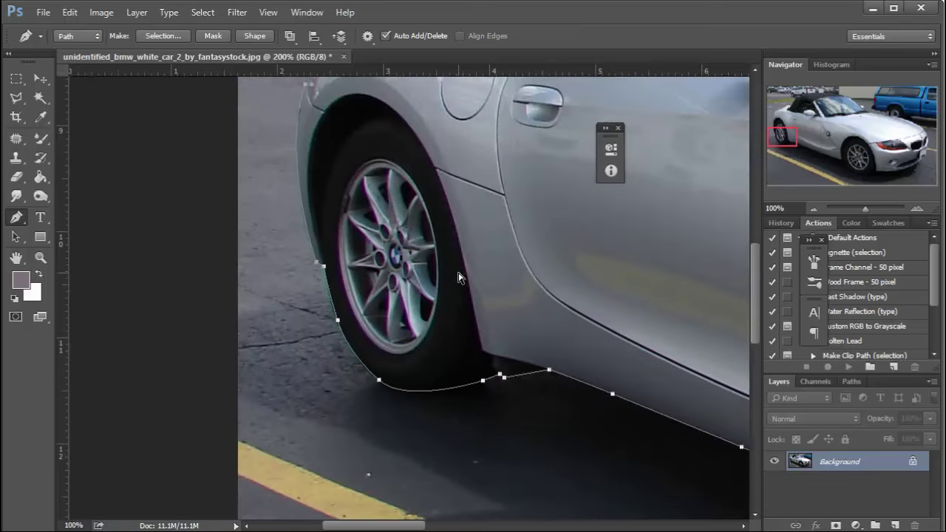
key(ctrl+minus)
key(ctrl+minus)
key(ctrl+minus)
key(ctrl+minus)
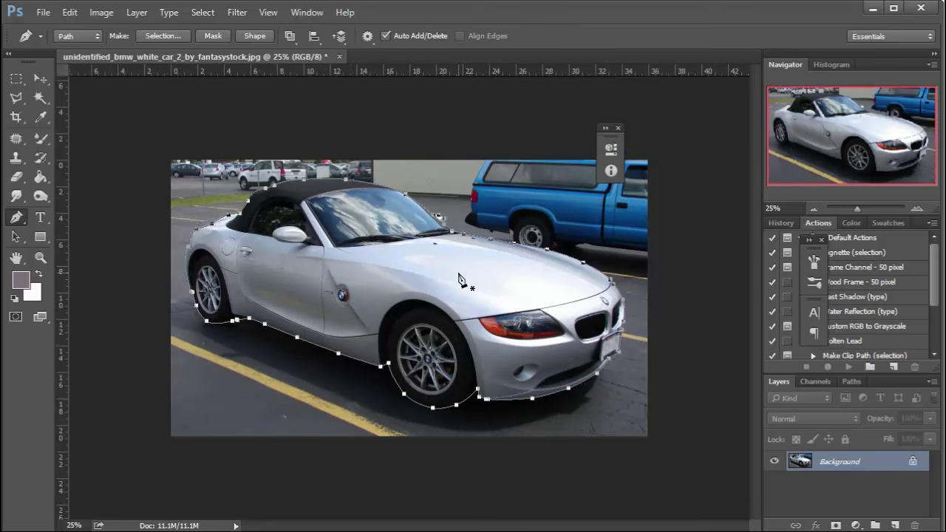
- Convert the finished car outline path into a selection
right_click(459, 274)
click(510, 316)
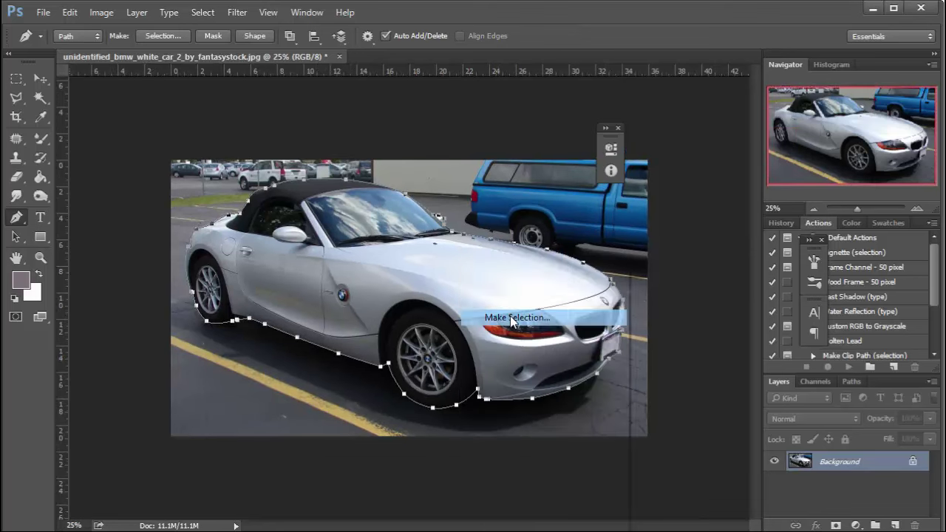
click(531, 136)
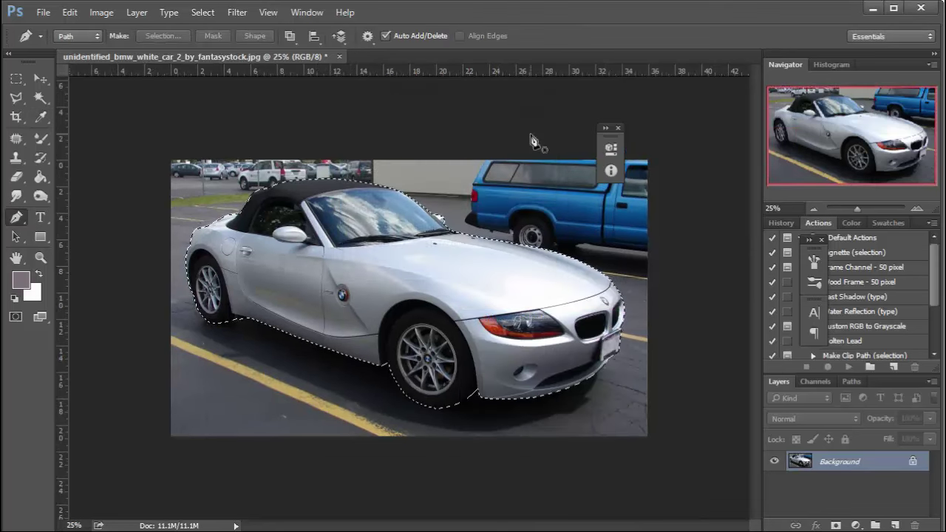
- Turn the Background into Layer 0 and mask out everything except the car
double_click(872, 461)
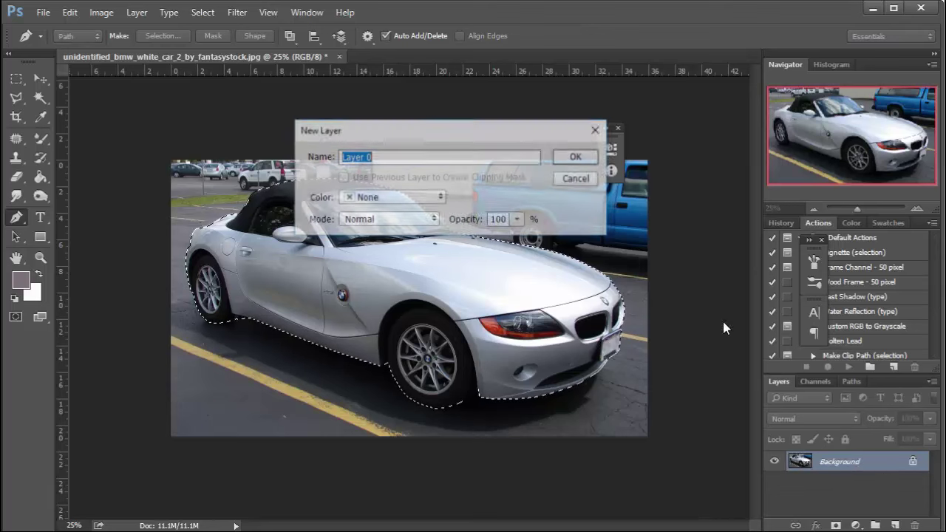
click(576, 157)
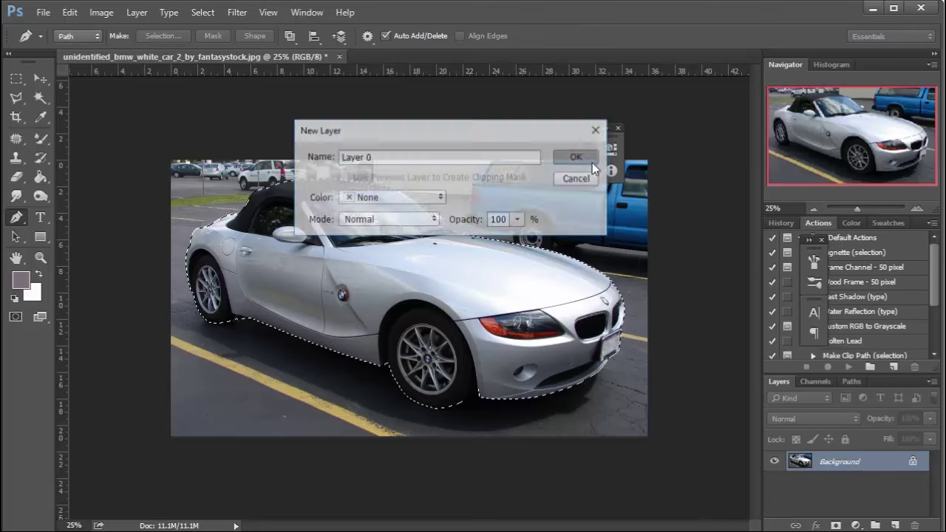
click(835, 526)
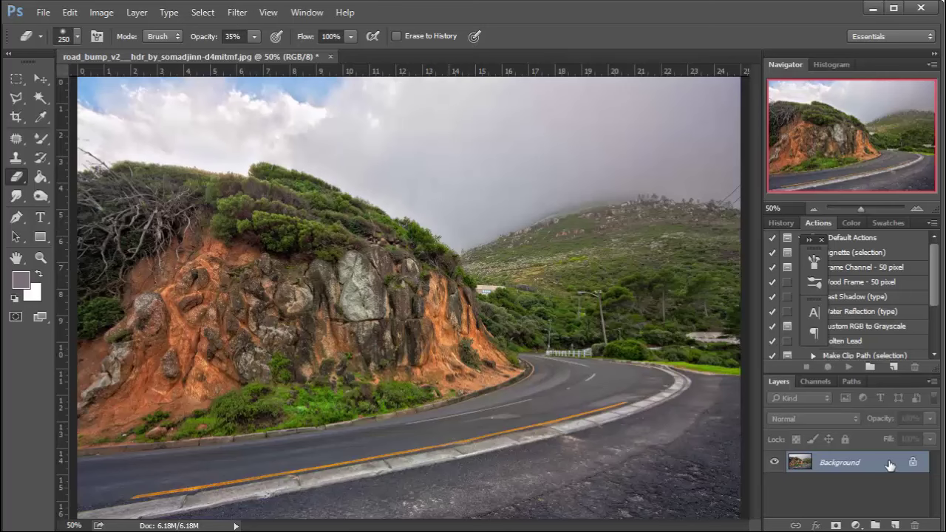
- Duplicate the road photo's Background layer and start a Blur Gallery Path Blur on it
drag(889, 464, 894, 525)
click(237, 12)
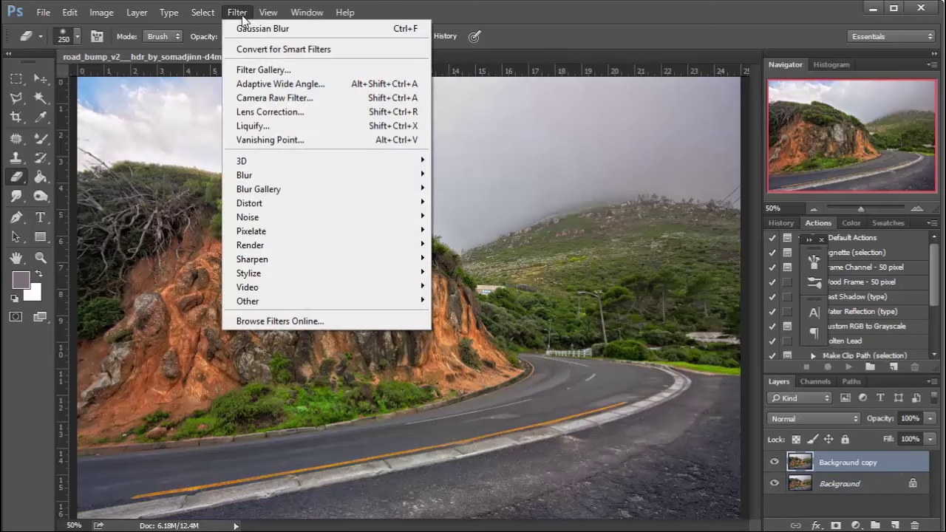
mouse_move(259, 190)
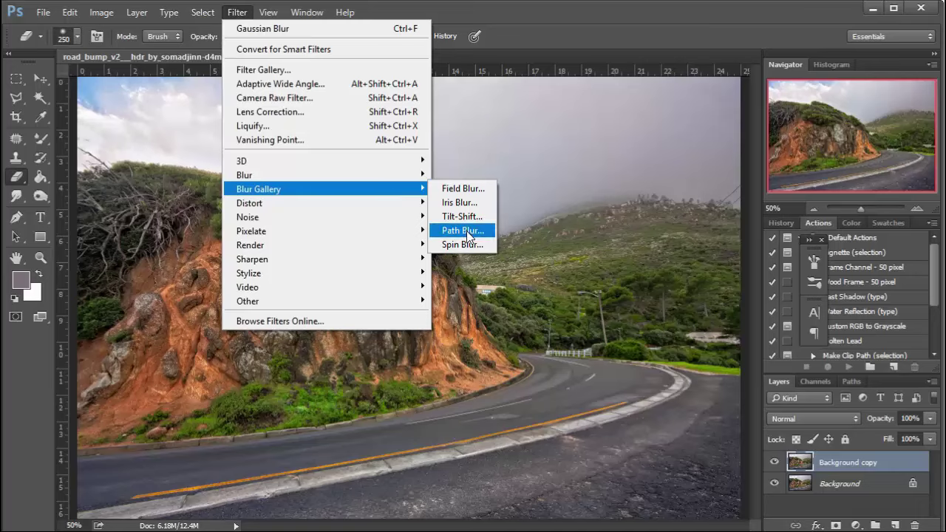
click(463, 230)
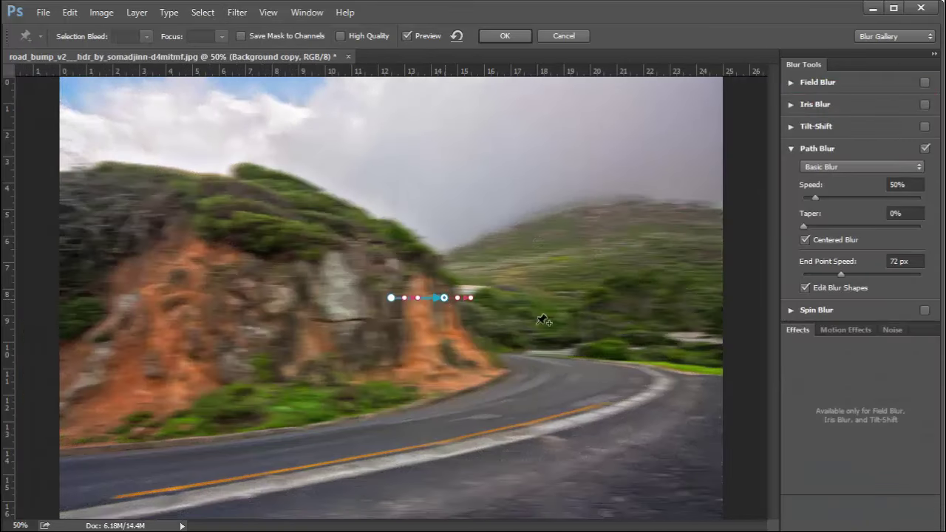
- Draw the blur path from the road's far bend to the near roadside, curving along the road
click(501, 355)
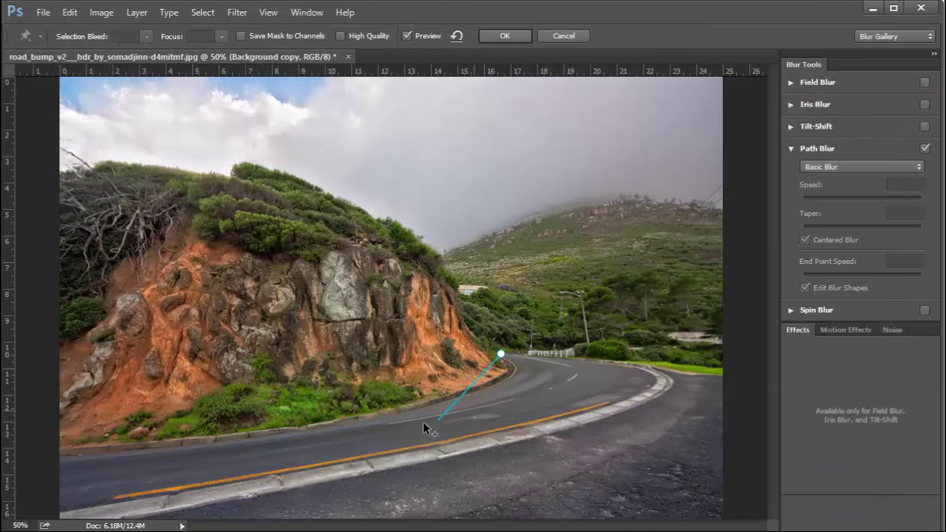
double_click(218, 440)
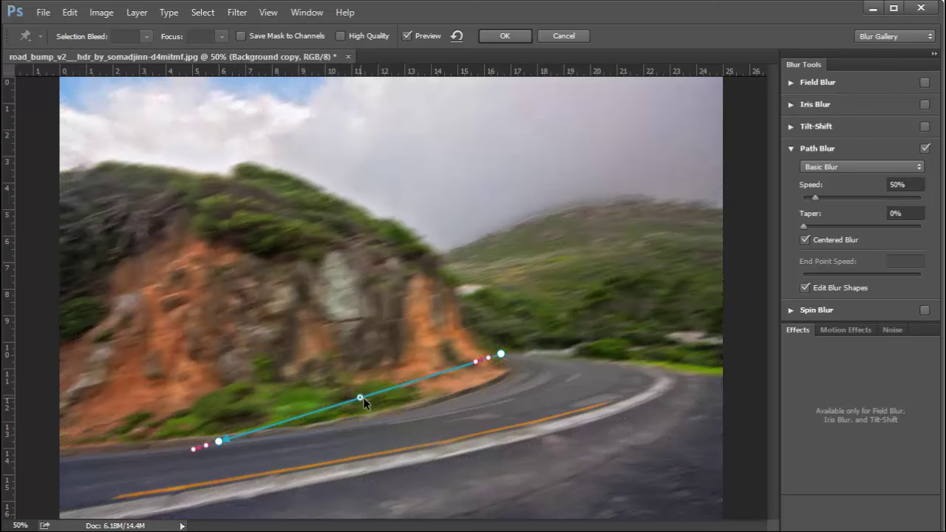
drag(362, 401, 425, 399)
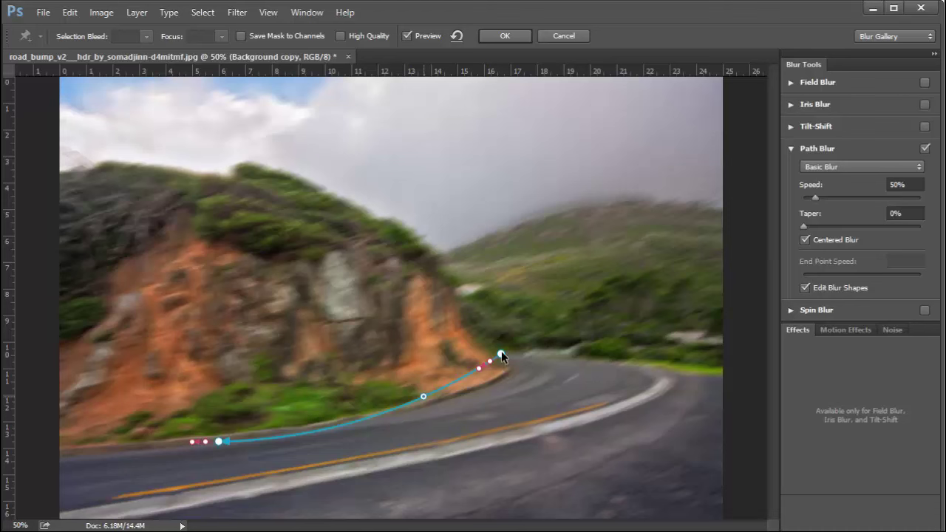
drag(501, 355, 512, 367)
drag(422, 395, 434, 400)
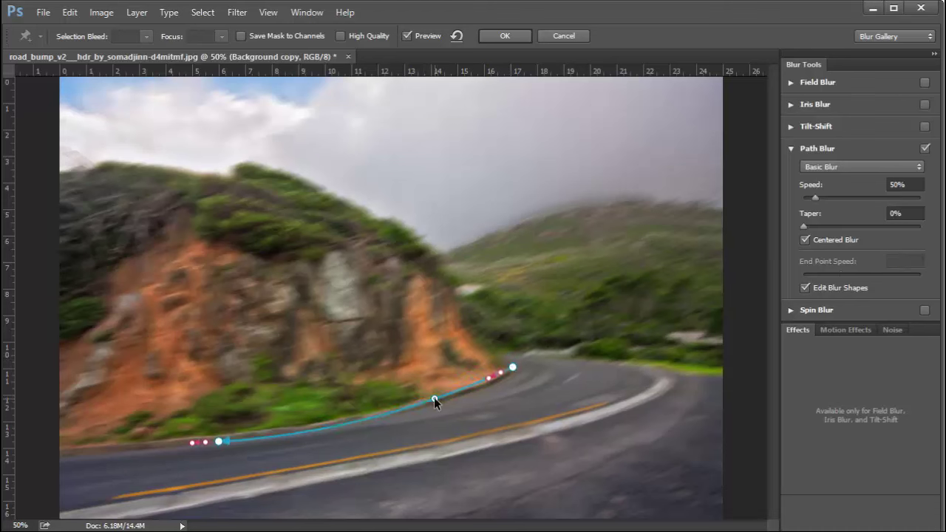
- Set Speed 75%, End Point Speed 50 px, strobe strength 5% with 2 flashes, and apply
drag(815, 198, 821, 199)
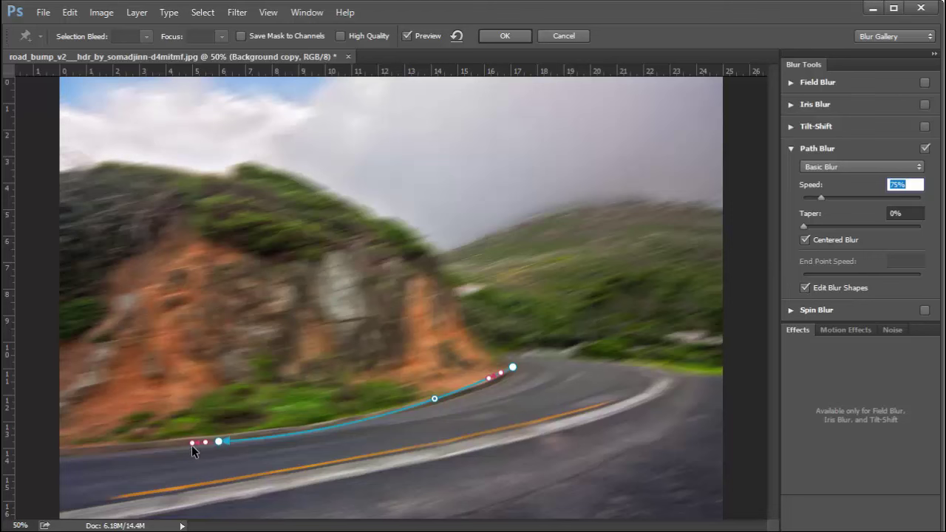
drag(190, 442, 197, 440)
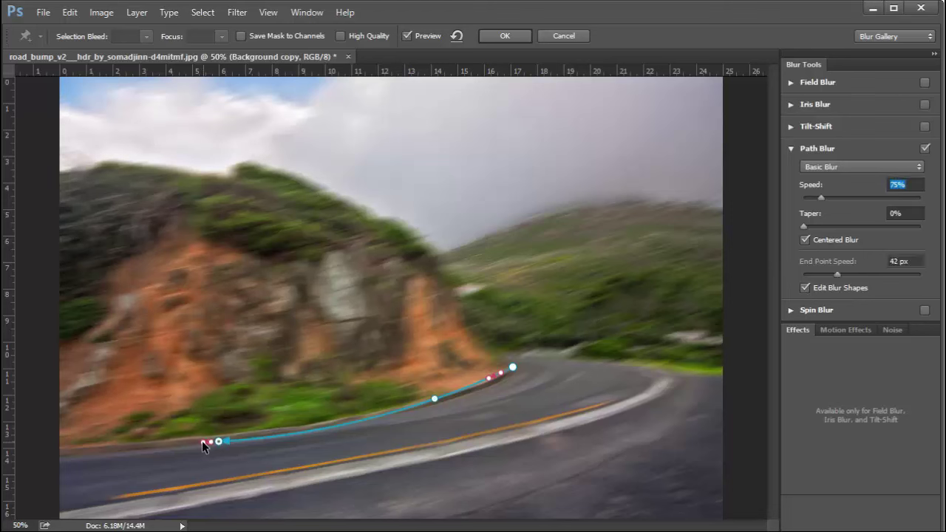
click(199, 442)
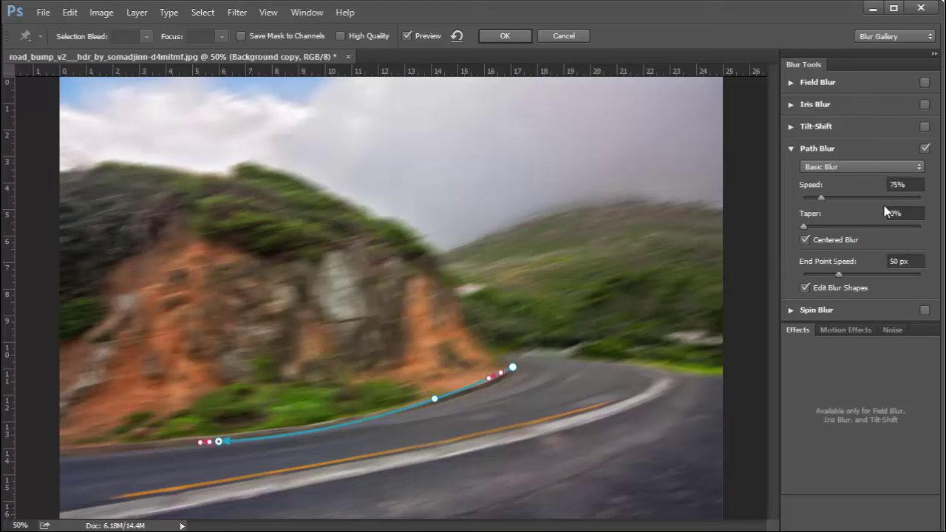
click(843, 330)
drag(793, 368, 802, 369)
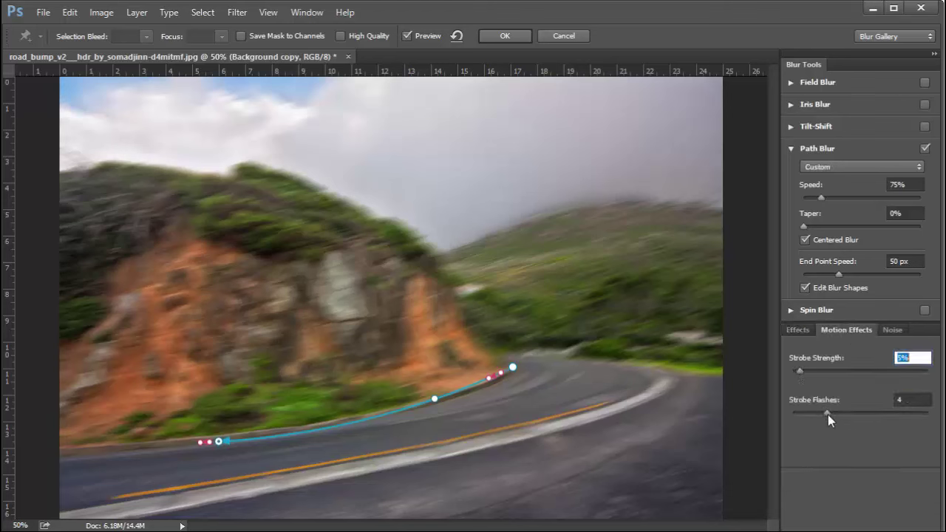
drag(827, 416, 812, 418)
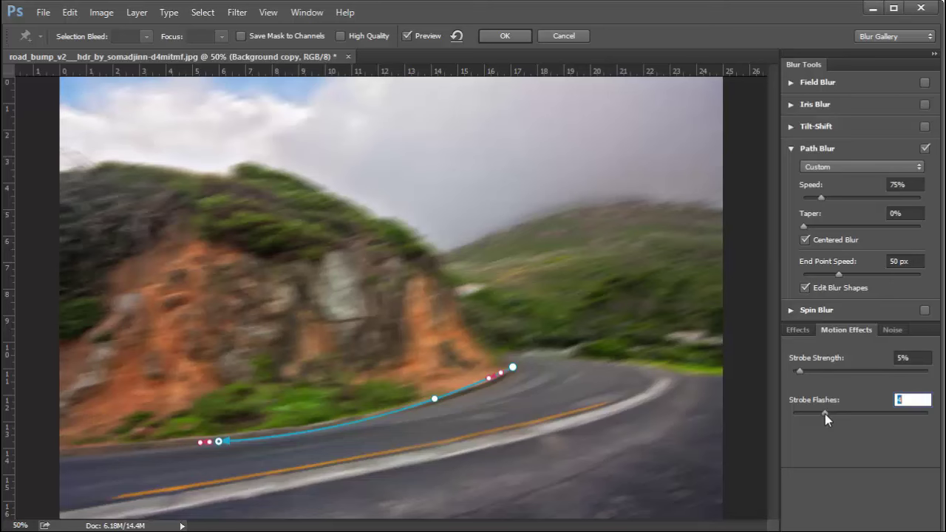
click(504, 37)
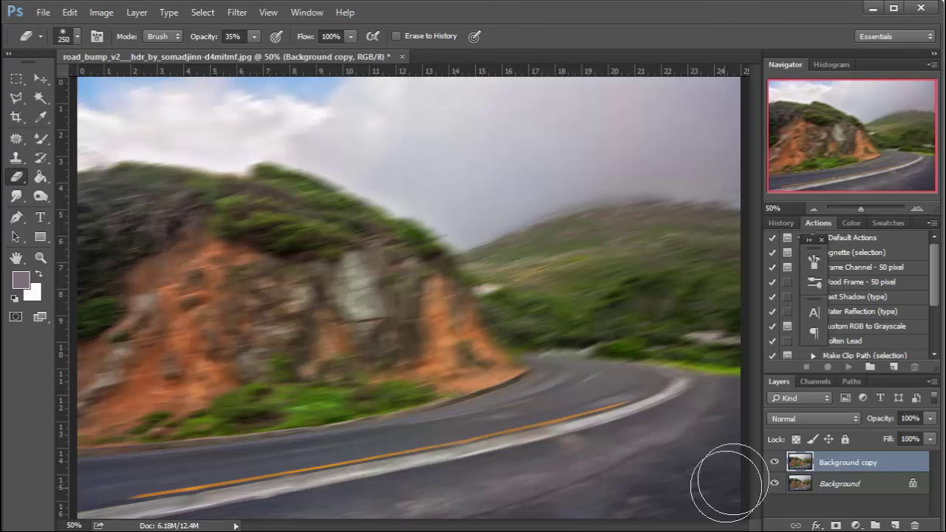
- Mask the blurred road layer, painting at 26% opacity to sharpen the hillside trees, poles and rocks
click(835, 525)
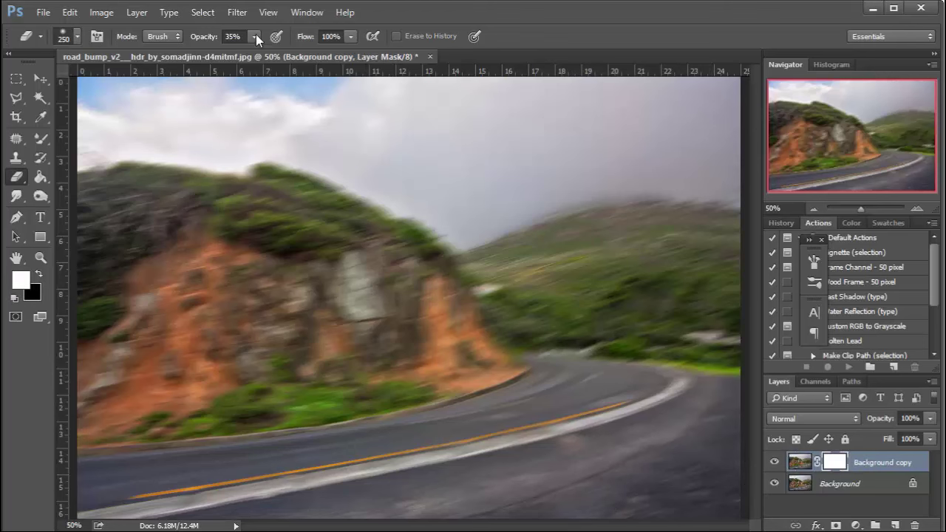
drag(253, 36, 248, 56)
mouse_move(118, 201)
mouse_down()
mouse_move(132, 205)
mouse_move(164, 404)
mouse_move(154, 211)
mouse_move(195, 220)
mouse_move(220, 393)
mouse_move(145, 332)
mouse_up()
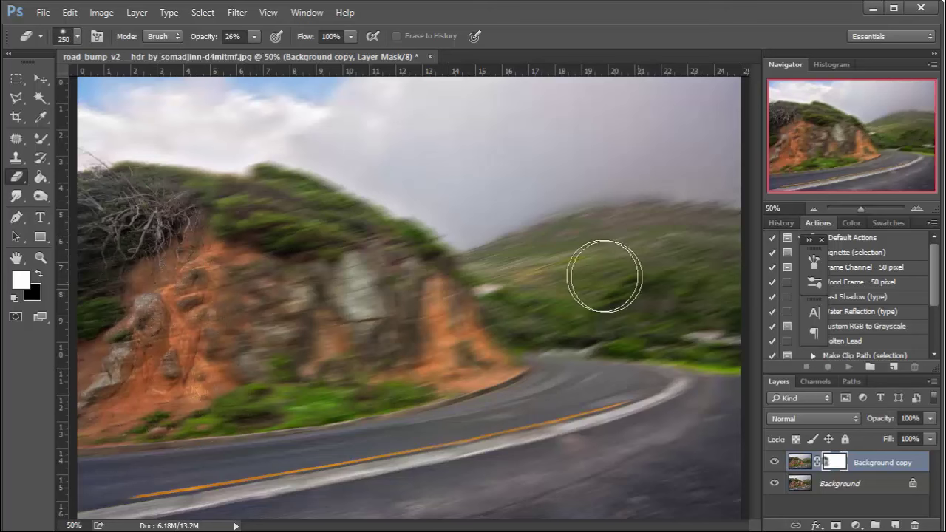
mouse_move(559, 255)
mouse_down()
mouse_move(553, 286)
mouse_move(540, 291)
mouse_move(692, 228)
mouse_move(712, 278)
mouse_up()
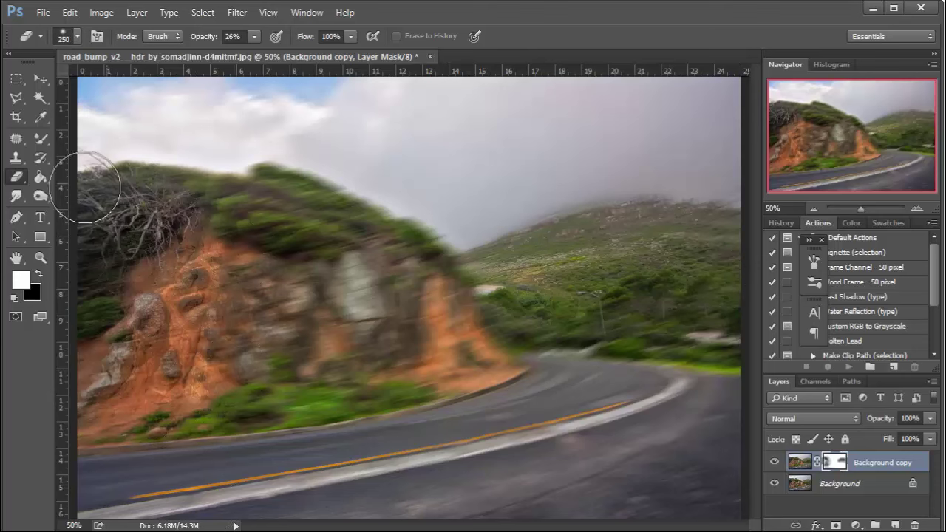
mouse_move(243, 285)
mouse_down()
mouse_move(224, 332)
mouse_move(250, 365)
mouse_up()
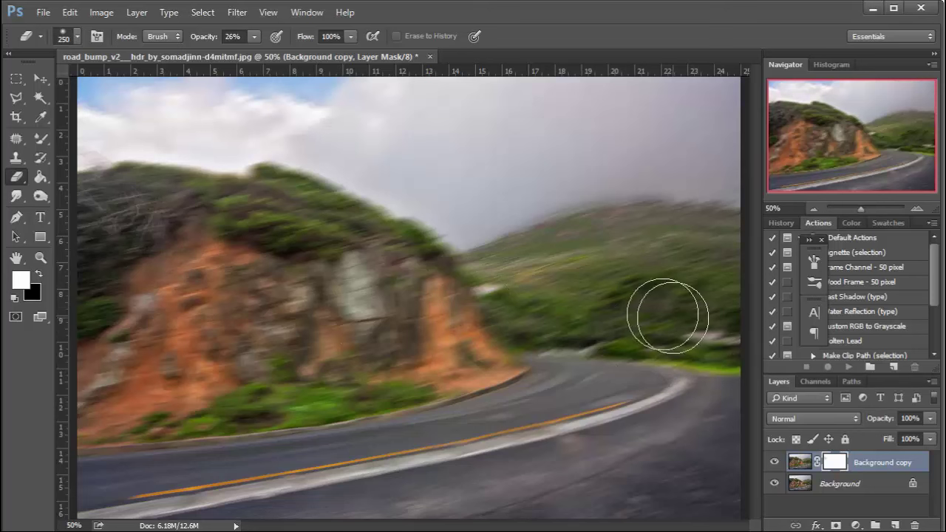
mouse_move(667, 316)
mouse_down()
mouse_move(614, 260)
mouse_move(670, 220)
mouse_move(528, 226)
mouse_up()
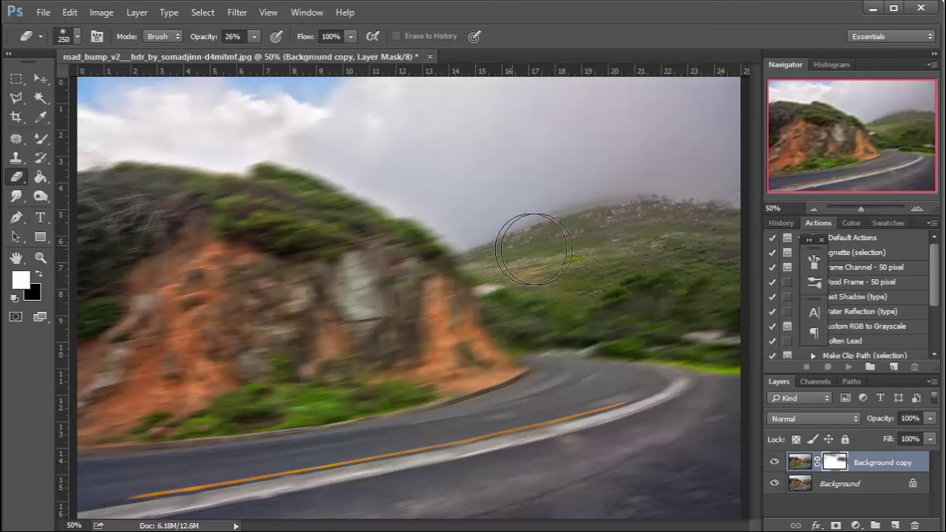
drag(532, 249, 655, 354)
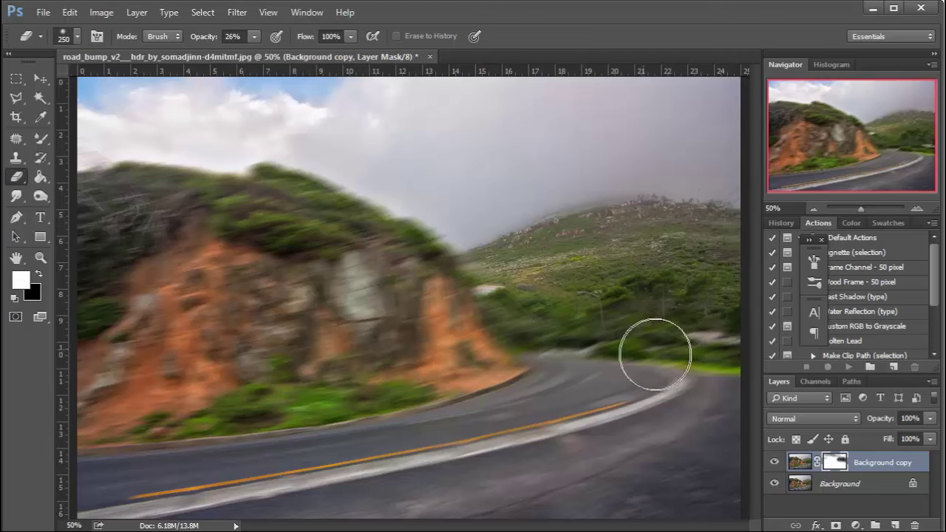
- At 12% opacity, duplicate the Background and lightly paint the left rock face with a dark colour
drag(252, 32, 243, 52)
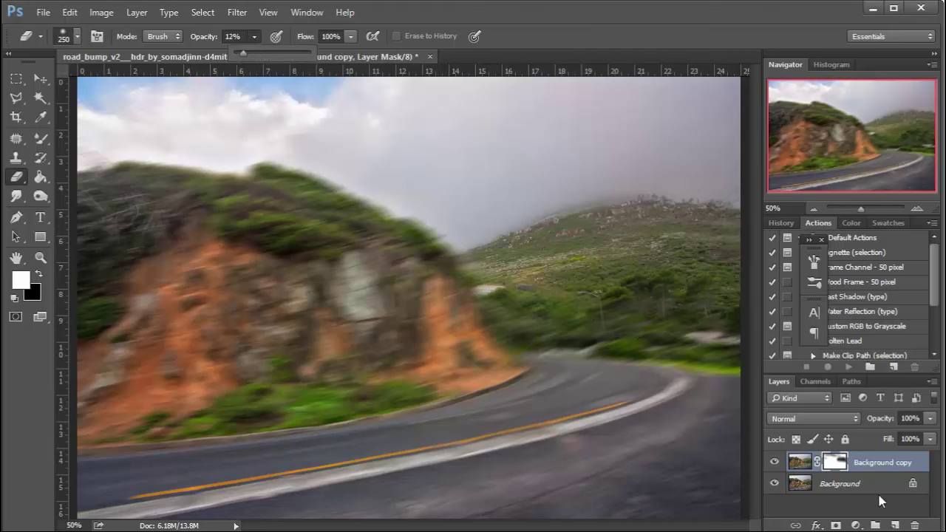
drag(877, 488, 894, 525)
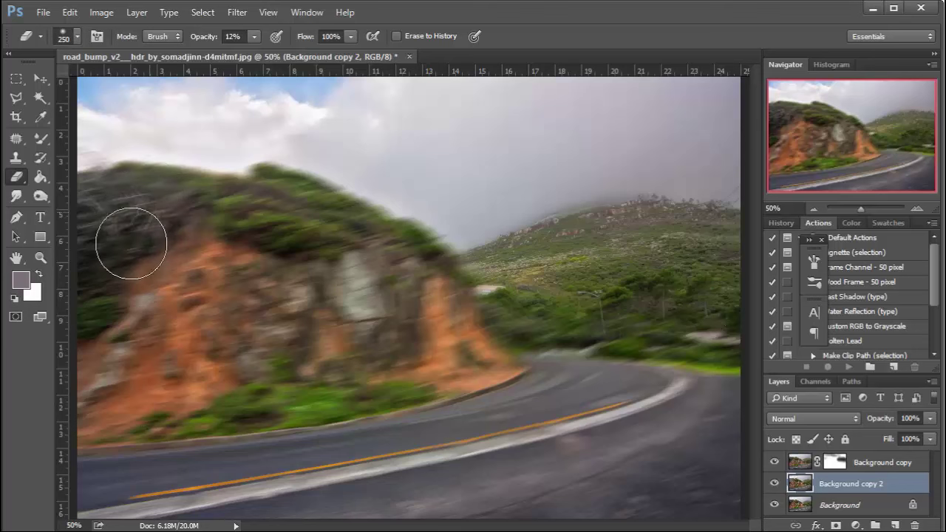
mouse_move(225, 380)
mouse_down()
mouse_move(125, 402)
mouse_move(169, 312)
mouse_move(173, 217)
mouse_move(110, 306)
mouse_move(258, 354)
mouse_move(127, 200)
mouse_move(213, 389)
mouse_move(143, 205)
mouse_move(234, 331)
mouse_move(106, 401)
mouse_move(165, 213)
mouse_move(232, 342)
mouse_move(131, 380)
mouse_move(105, 195)
mouse_move(118, 219)
mouse_up()
click(21, 281)
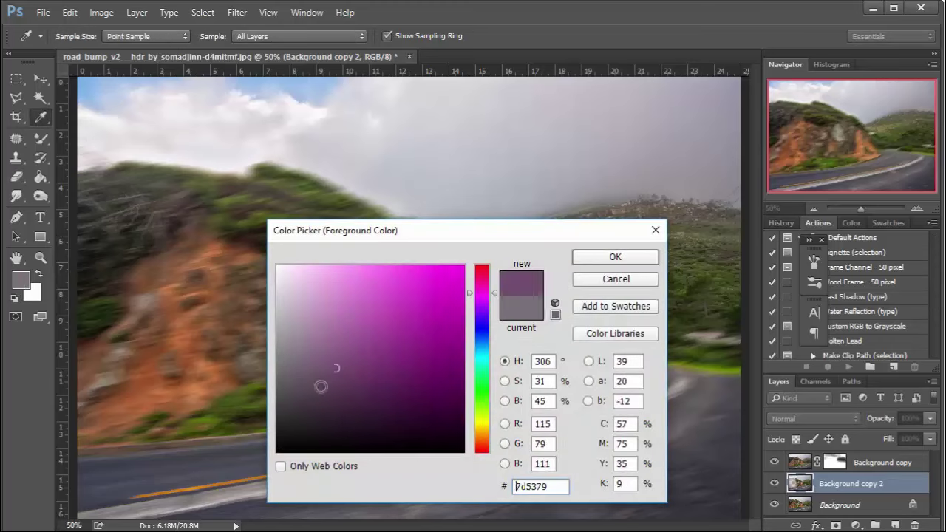
drag(328, 387, 267, 467)
click(619, 256)
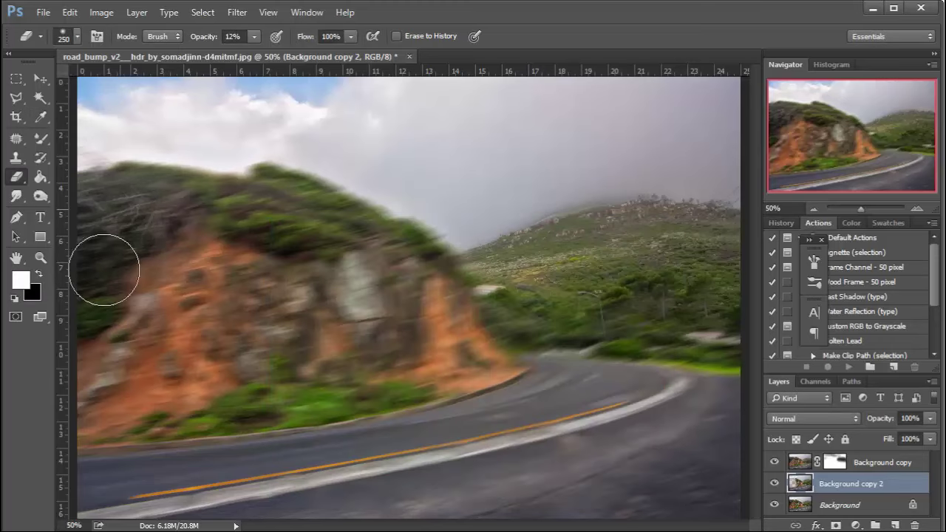
key(x)
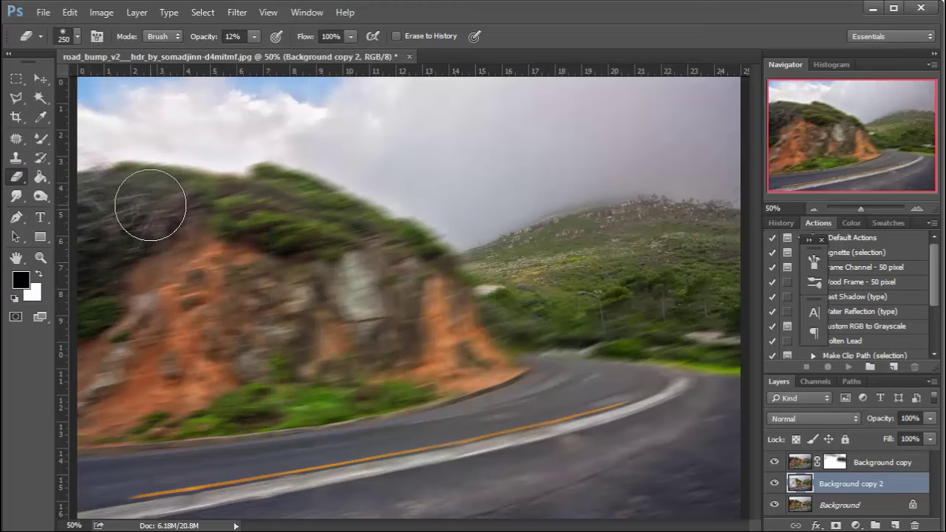
mouse_move(150, 205)
mouse_down()
mouse_move(397, 450)
mouse_move(540, 436)
mouse_up()
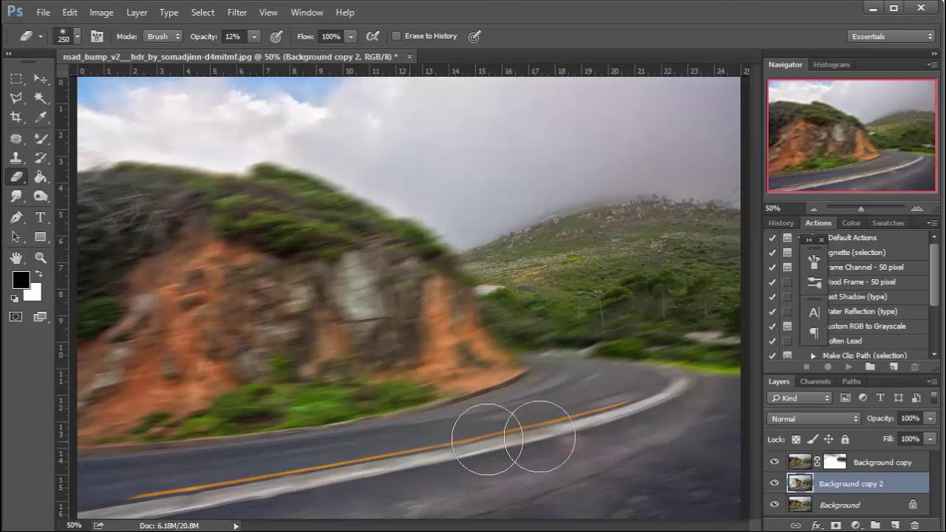
- Compare Background copy 2 by toggling it, delete it, and add a new empty layer
click(775, 483)
click(774, 483)
drag(906, 488, 915, 525)
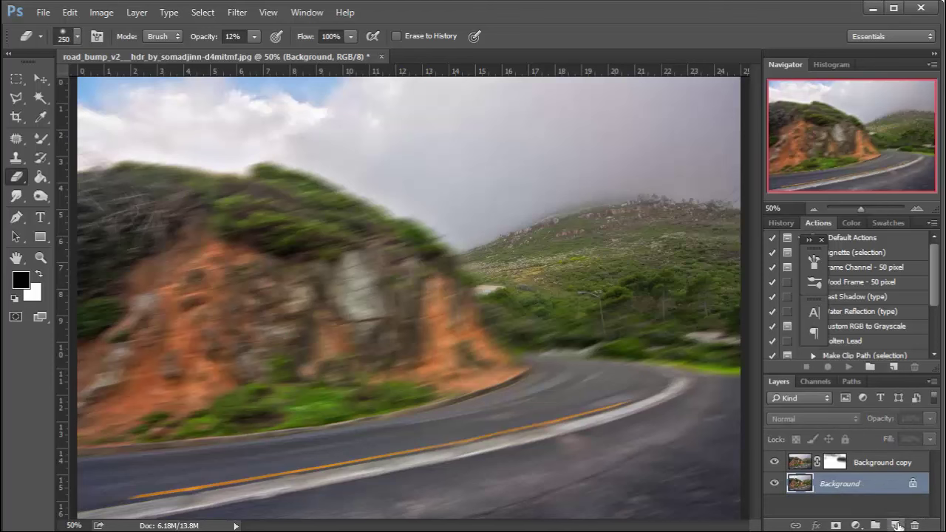
click(897, 524)
- Replace the empty layer with a Background duplicate and paint the mask to sharpen left hillside branches and rocks
click(915, 525)
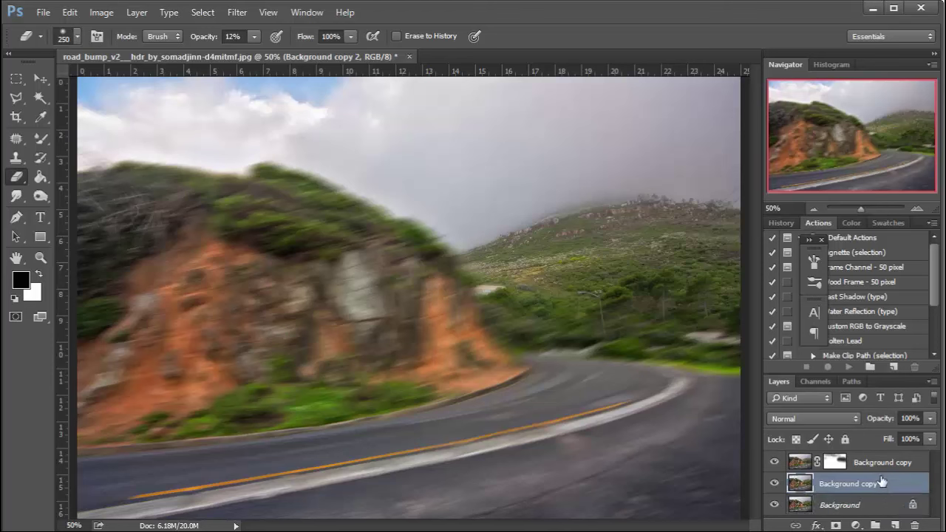
drag(882, 483, 894, 525)
click(835, 461)
mouse_move(111, 214)
mouse_down()
mouse_move(112, 195)
mouse_move(187, 240)
mouse_up()
mouse_move(201, 285)
mouse_down()
mouse_move(249, 337)
mouse_move(186, 387)
mouse_move(106, 215)
mouse_move(141, 196)
mouse_move(226, 333)
mouse_move(274, 211)
mouse_move(93, 232)
mouse_move(189, 431)
mouse_move(122, 418)
mouse_up()
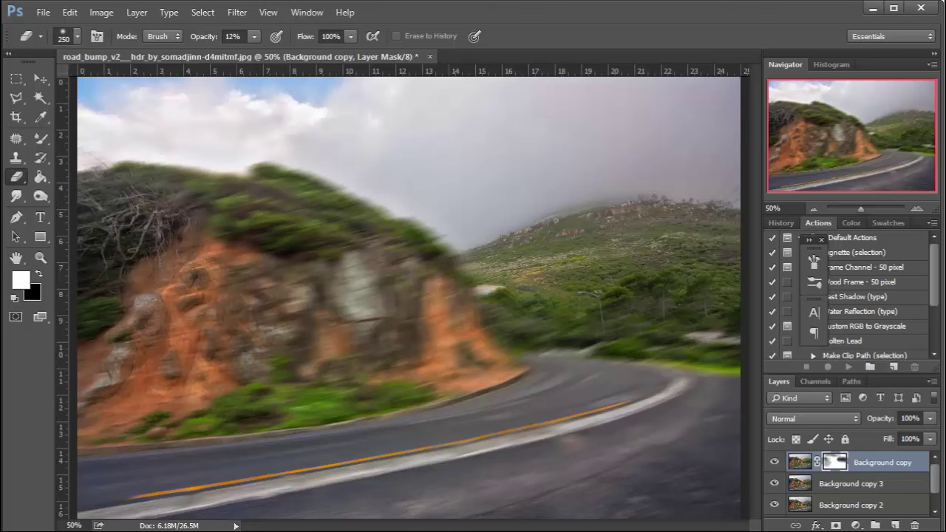
- Apply a Gaussian Blur to the Background copy 3 layer
click(884, 485)
click(236, 12)
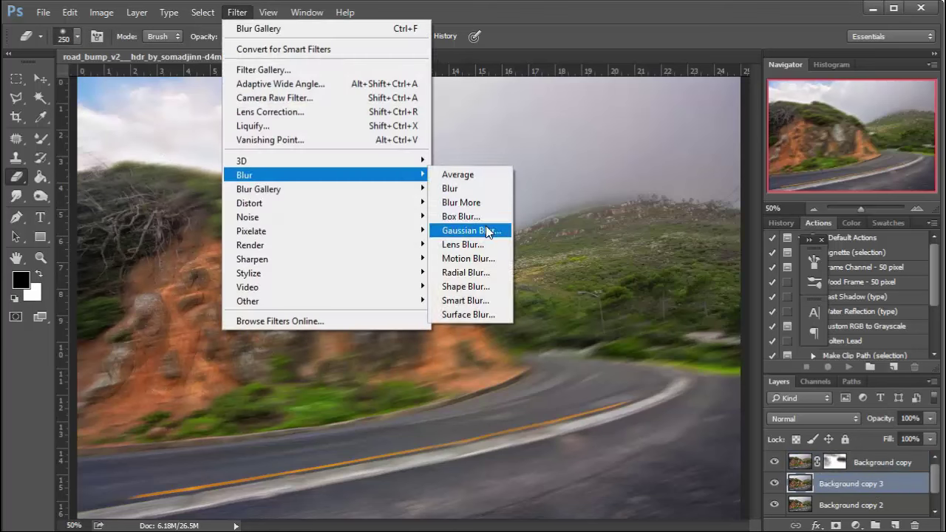
click(486, 225)
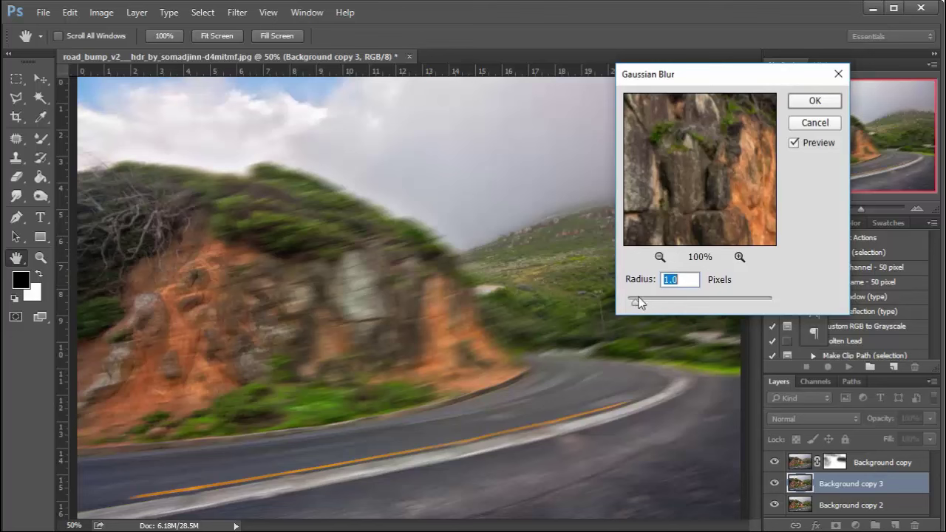
click(811, 104)
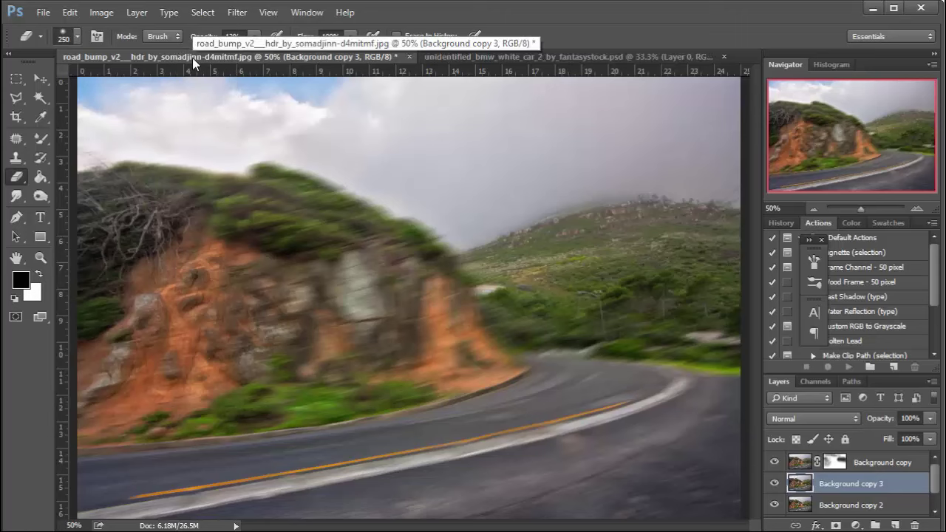
- Bring the cut-out car into the road photo above Background copy and flip it horizontally
click(495, 56)
click(41, 79)
drag(413, 244, 367, 164)
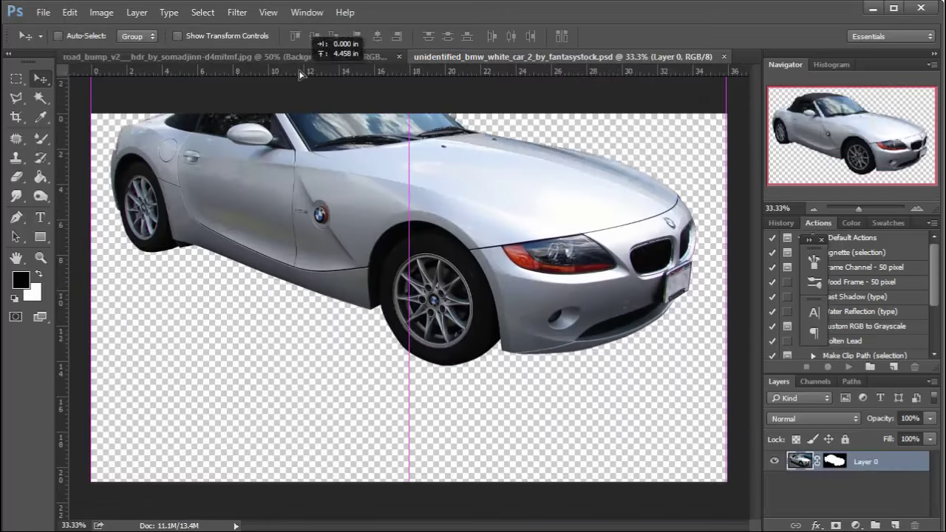
drag(889, 483, 891, 462)
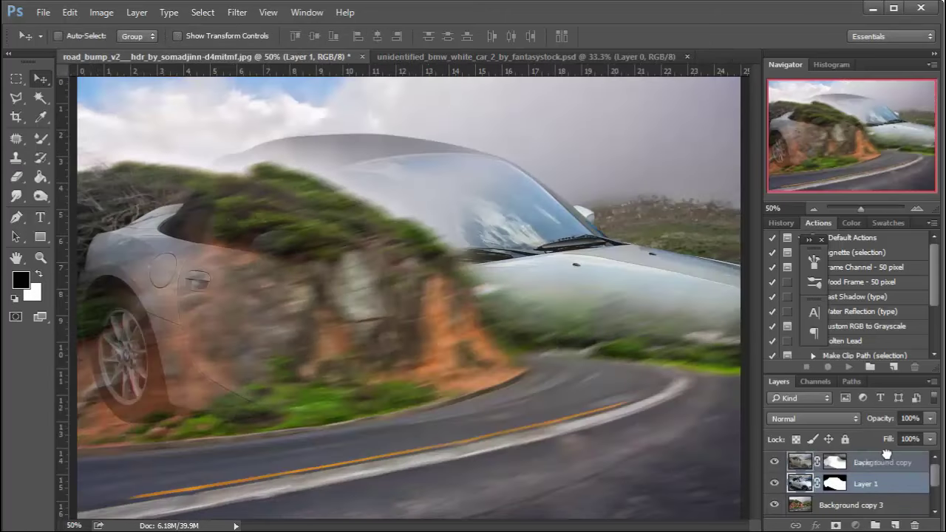
click(71, 13)
mouse_move(92, 314)
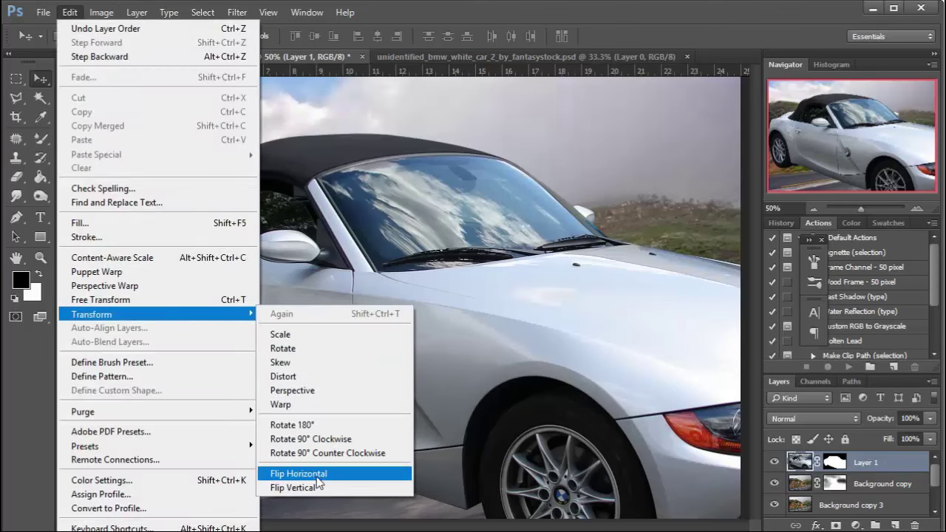
click(316, 477)
- Scale the car to about a third onto the road and nudge it slightly right
key(ctrl+t)
mouse_move(610, 210)
mouse_down()
mouse_move(464, 292)
mouse_move(517, 388)
mouse_up()
mouse_move(443, 384)
mouse_down()
mouse_move(600, 407)
mouse_move(674, 355)
mouse_move(667, 346)
mouse_up()
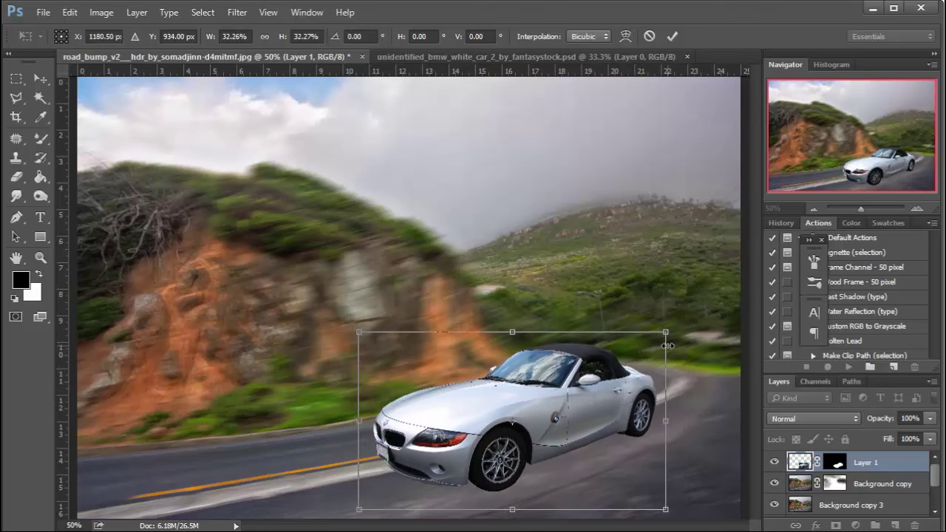
key(Return)
drag(610, 402, 627, 403)
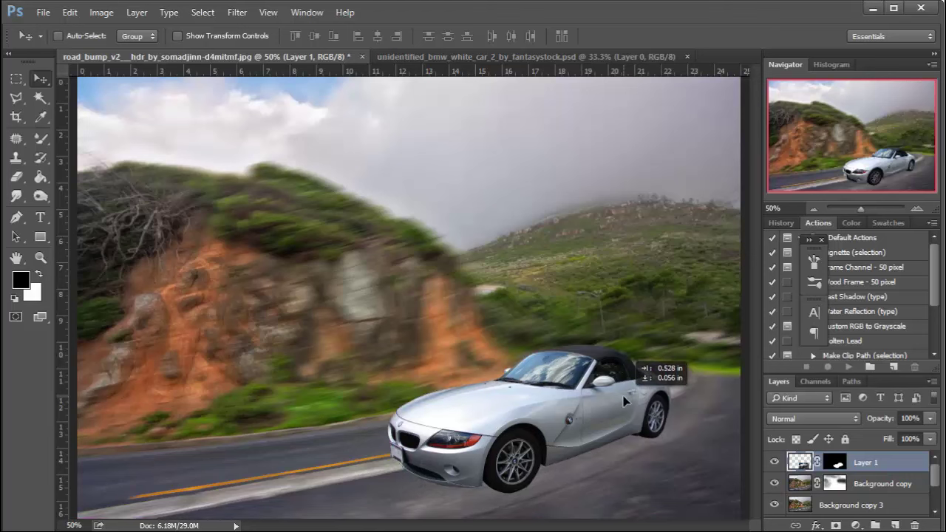
- Rotate the car slightly, shift it left on the road, and duplicate the car layer
key(ctrl+t)
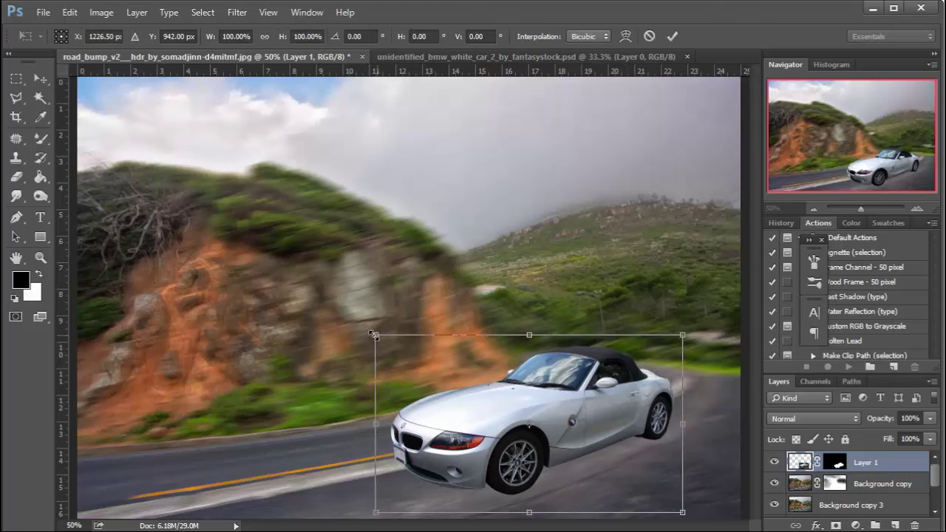
drag(375, 335, 363, 346)
drag(610, 415, 601, 408)
key(Return)
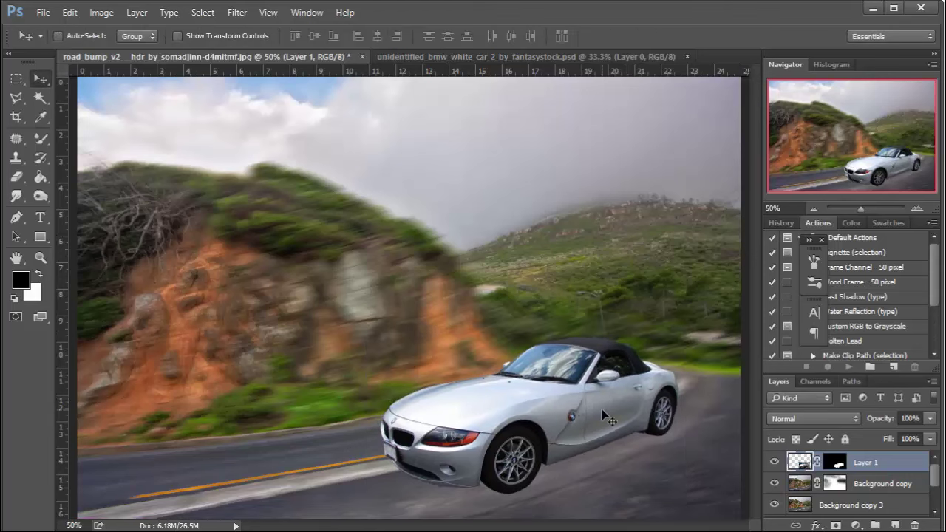
drag(839, 455, 894, 525)
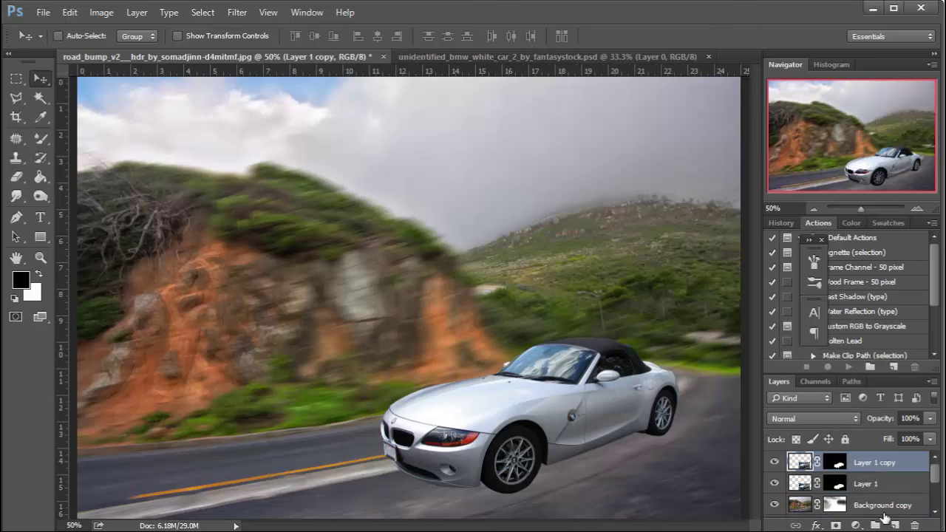
- Apply the Layer 1 copy mask permanently and delete Layer 1's mask
right_click(837, 458)
click(857, 351)
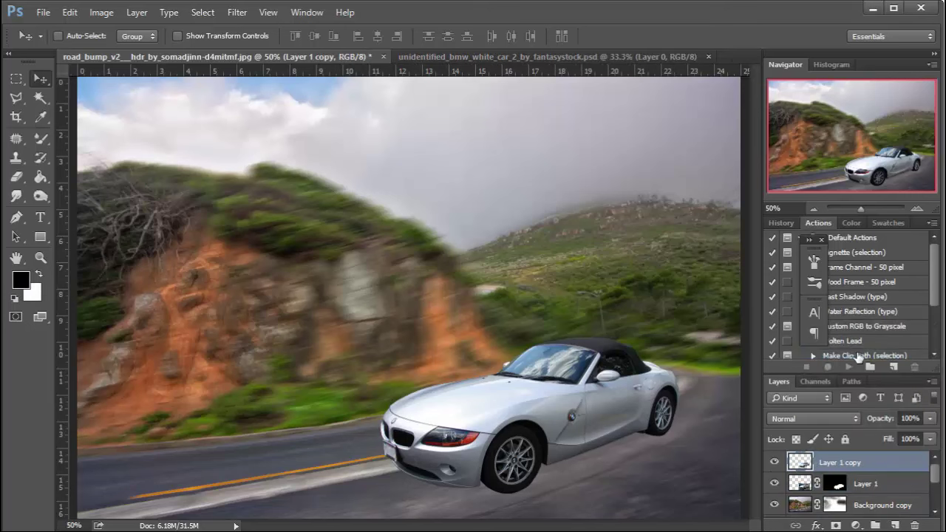
click(833, 483)
right_click(834, 483)
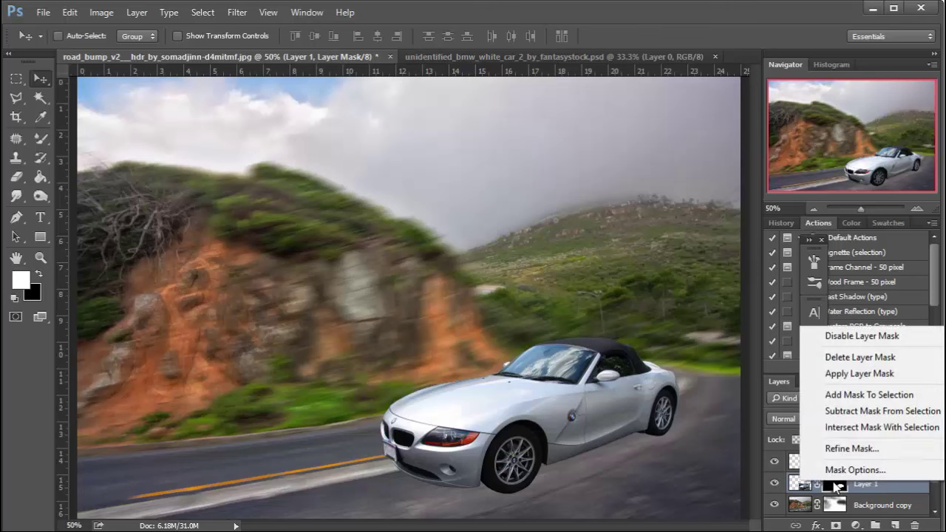
click(860, 358)
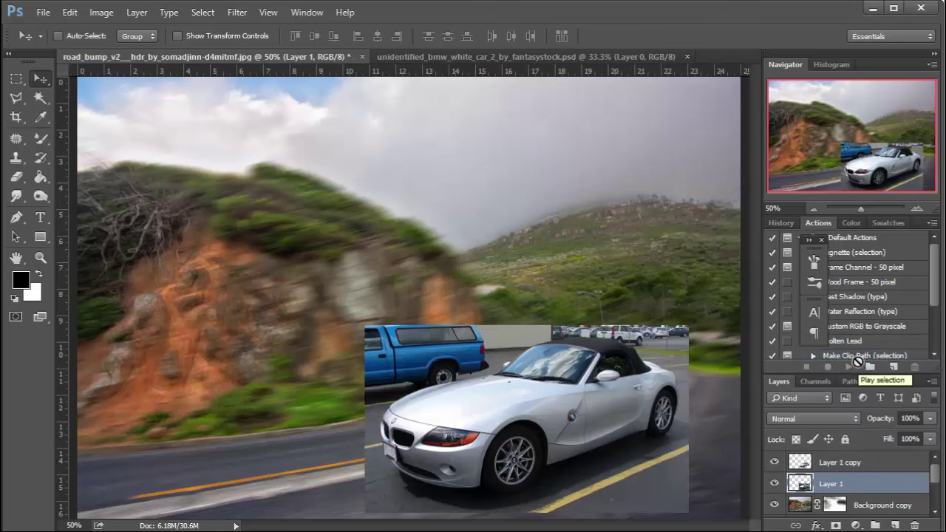
- Set Layer 1's blend mode to Multiply and open its opacity control
click(809, 418)
click(797, 168)
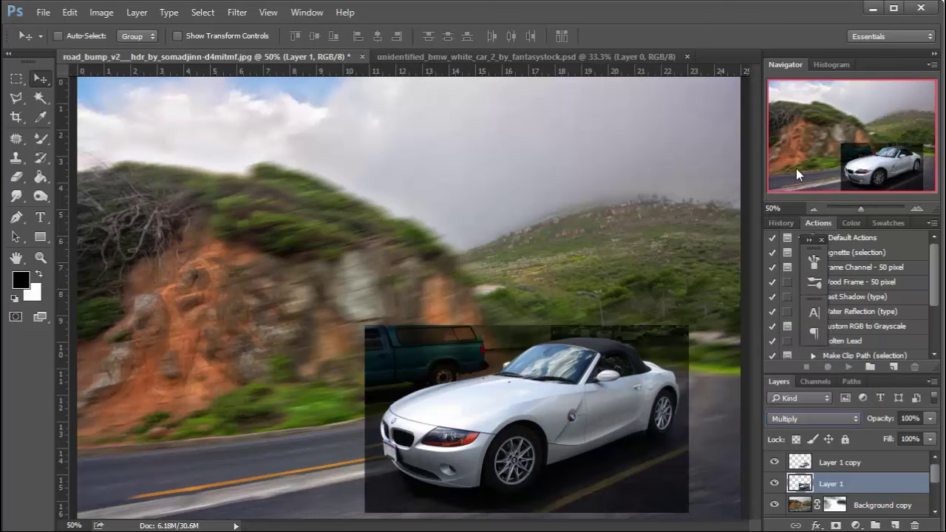
click(930, 419)
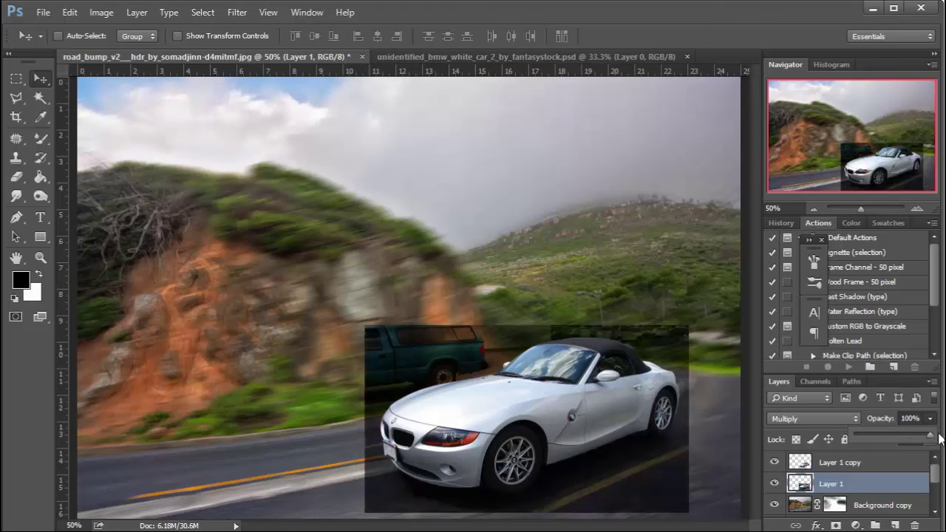
- Erase the green and dark trucks and the bottom-right road darkness from Layer 1
click(16, 178)
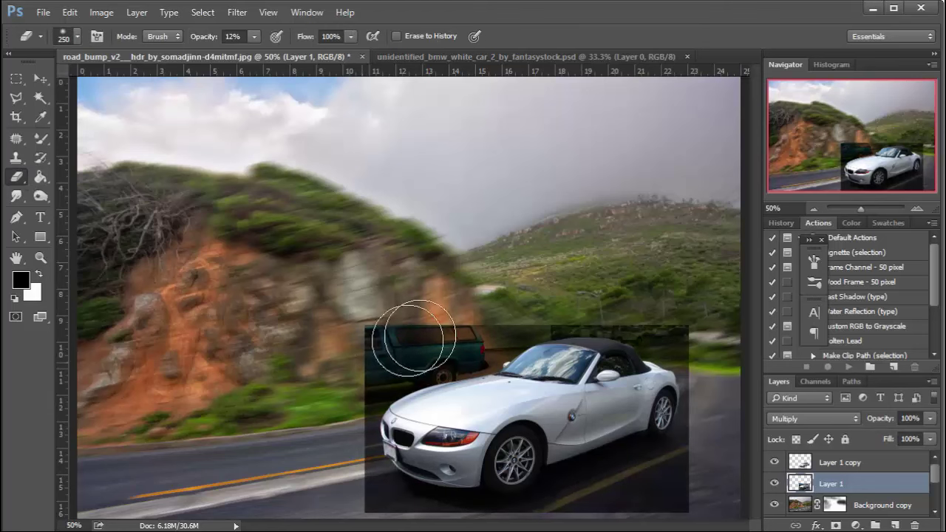
mouse_move(411, 338)
mouse_down()
mouse_move(399, 340)
mouse_move(478, 339)
mouse_up()
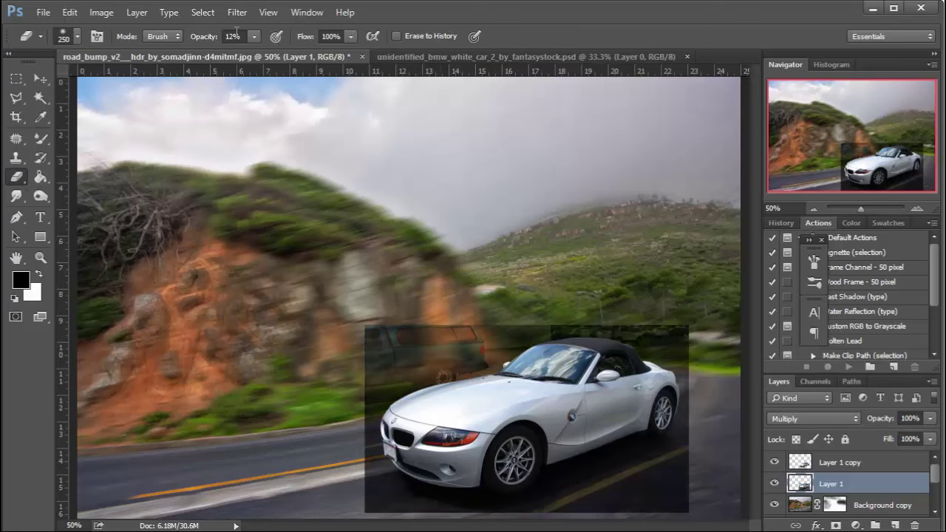
drag(253, 36, 261, 62)
mouse_move(541, 337)
mouse_down()
mouse_move(380, 365)
mouse_move(359, 396)
mouse_move(566, 337)
mouse_move(396, 359)
mouse_move(338, 453)
mouse_move(401, 337)
mouse_up()
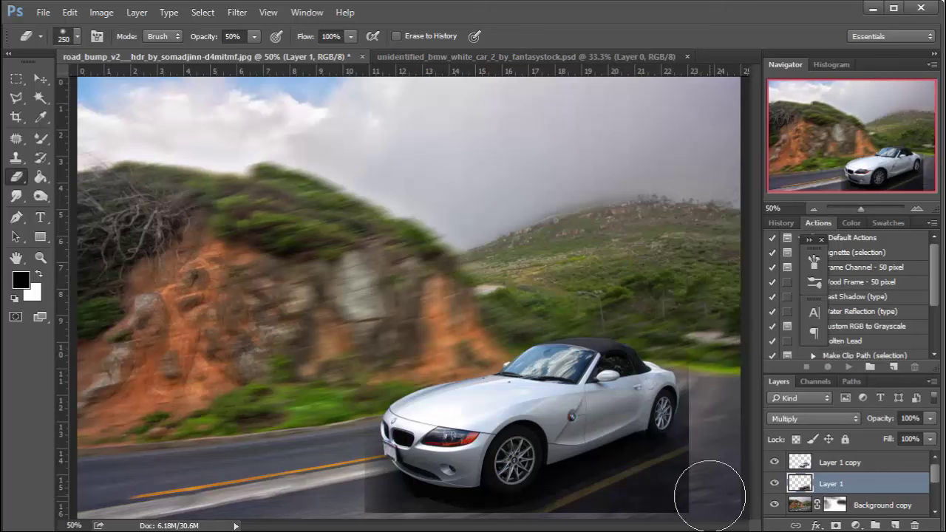
mouse_move(707, 496)
mouse_down()
mouse_move(598, 510)
mouse_move(708, 506)
mouse_move(643, 507)
mouse_move(686, 507)
mouse_move(703, 468)
mouse_move(717, 495)
mouse_move(721, 465)
mouse_up()
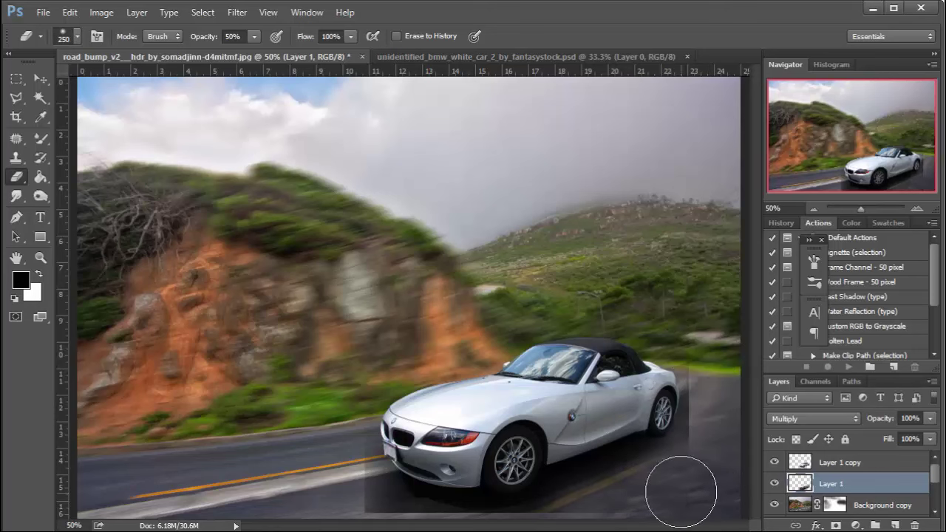
key(bracketleft)
key(bracketleft)
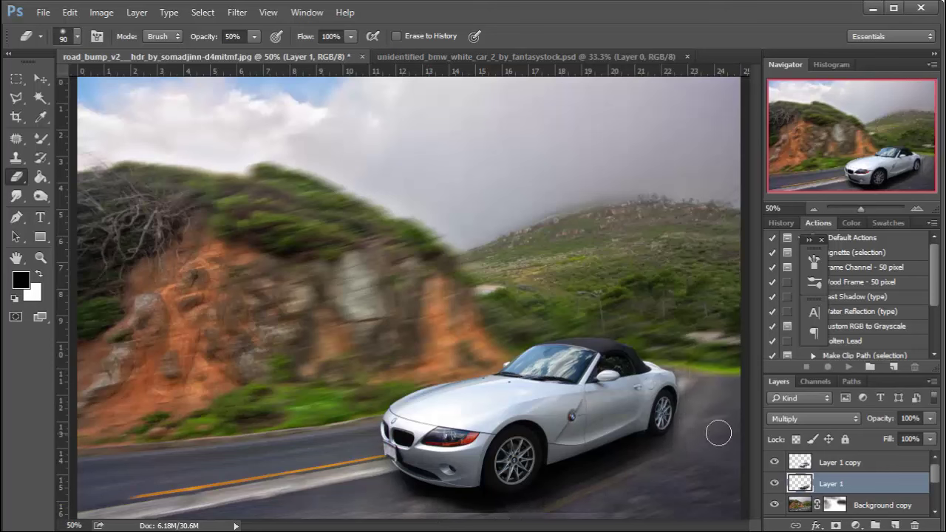
- Refine the shadow edges at 100% zoom with a smaller eraser, toggling Layer 1 to compare
click(775, 484)
click(774, 484)
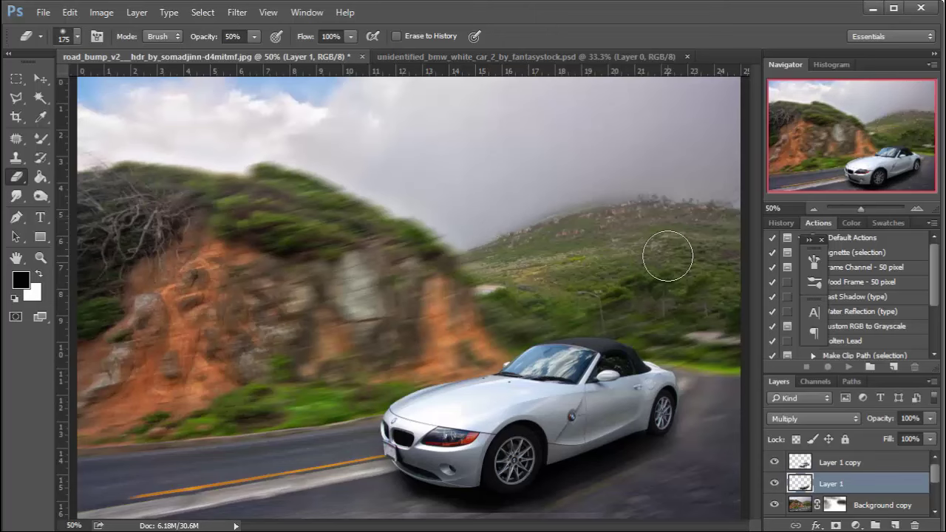
key(ctrl+plus)
key(ctrl+plus)
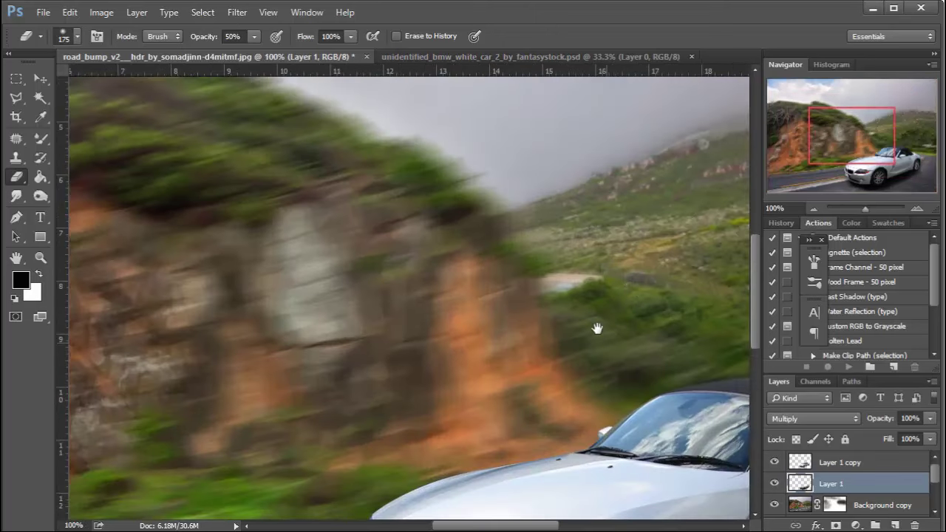
mouse_move(597, 327)
mouse_down()
mouse_move(448, 107)
mouse_move(326, 33)
mouse_up()
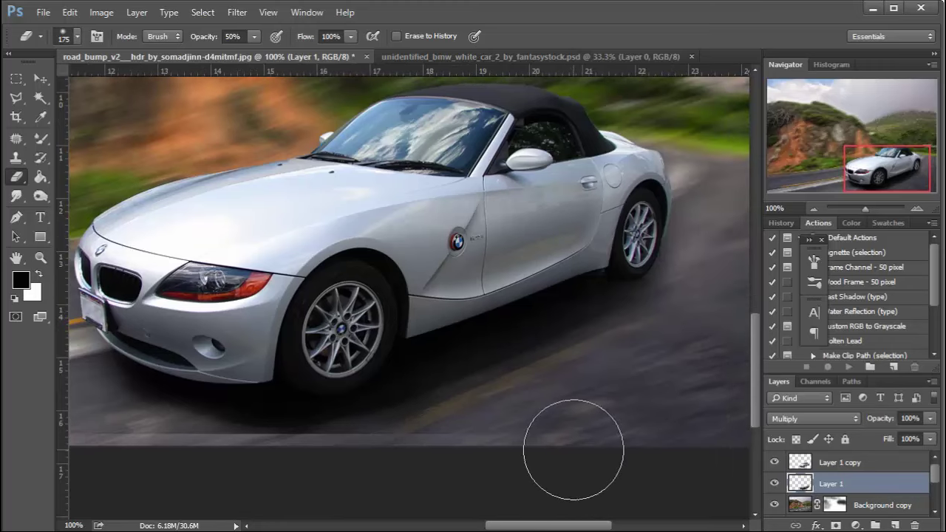
key(bracketleft)
key(bracketleft)
key(bracketleft)
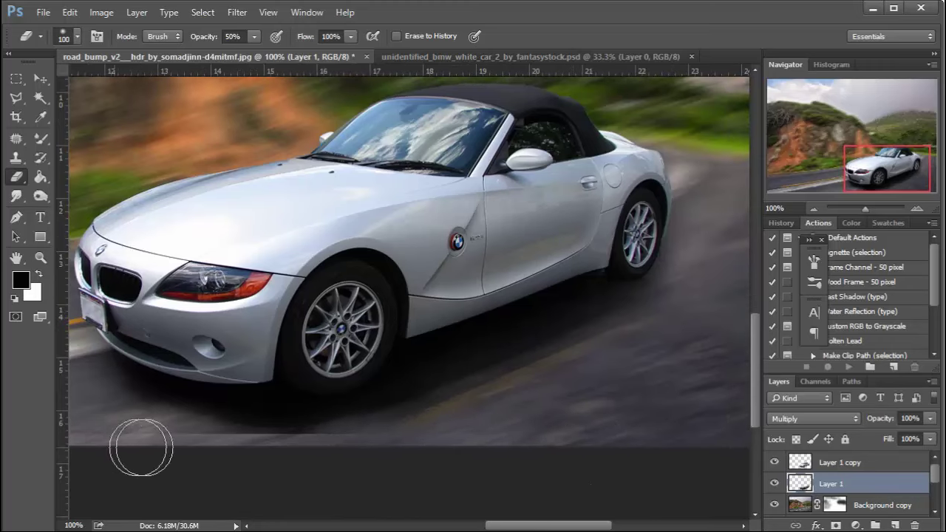
key(bracketleft)
key(bracketleft)
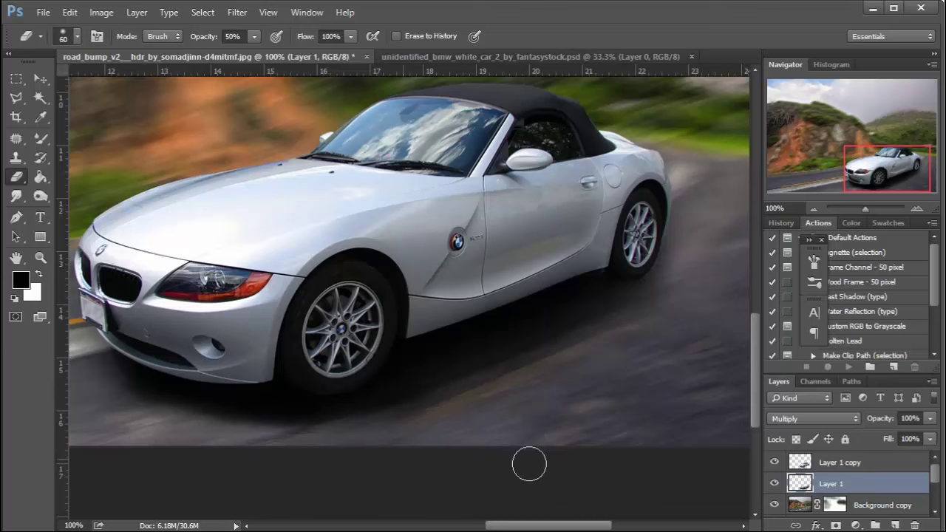
key(ctrl+minus)
key(ctrl+minus)
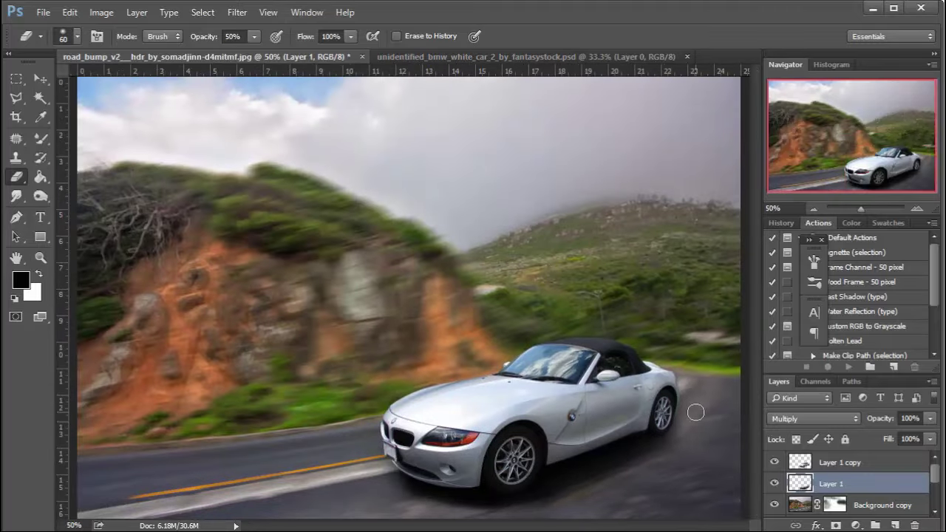
click(773, 461)
click(774, 462)
click(774, 483)
click(773, 483)
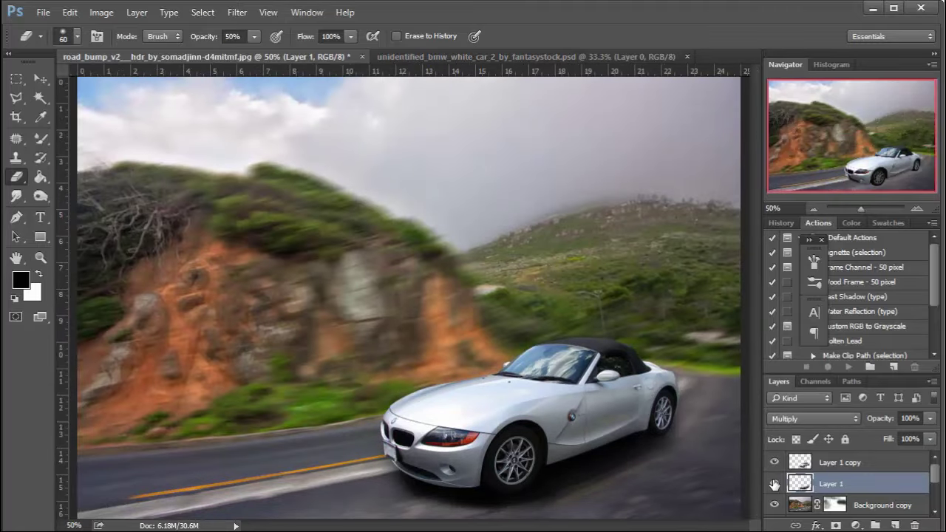
click(874, 464)
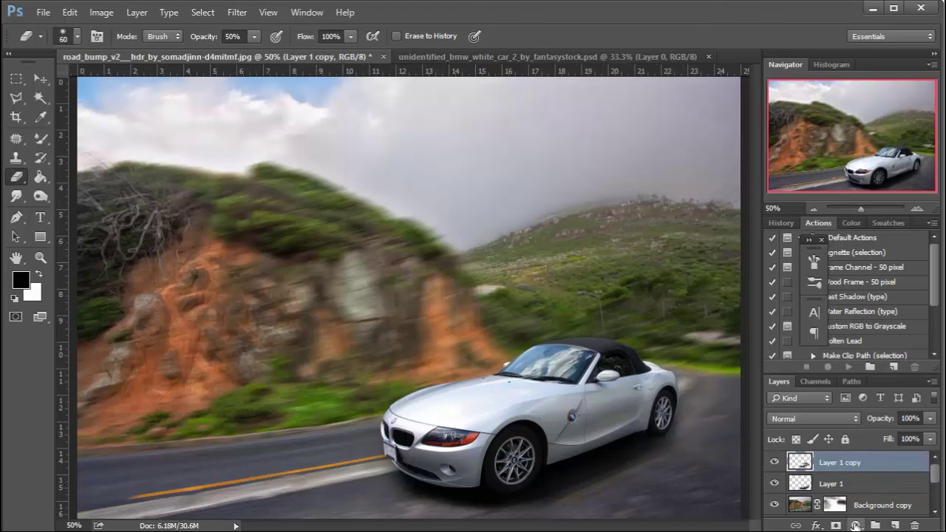
- Add a Hue/Saturation adjustment clipped to Layer 1 copy with Lightness -40 and Saturation -17
click(855, 525)
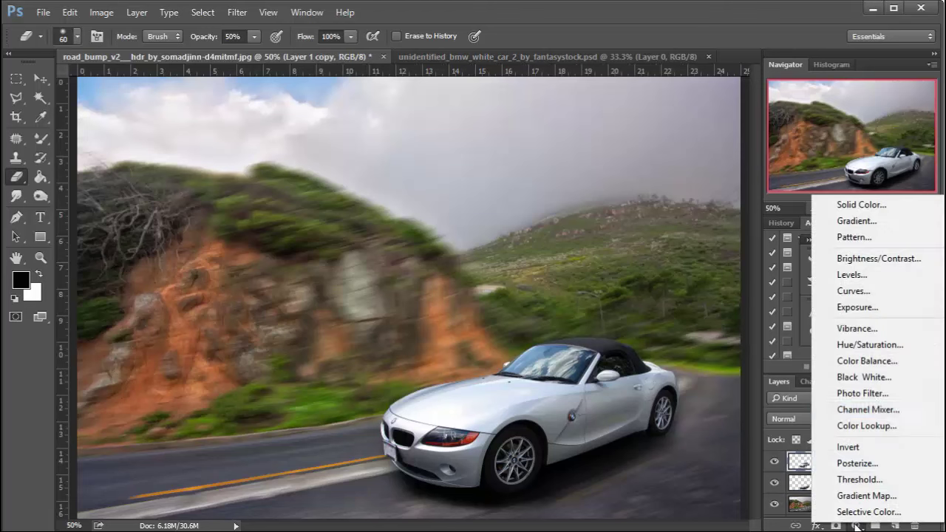
click(883, 344)
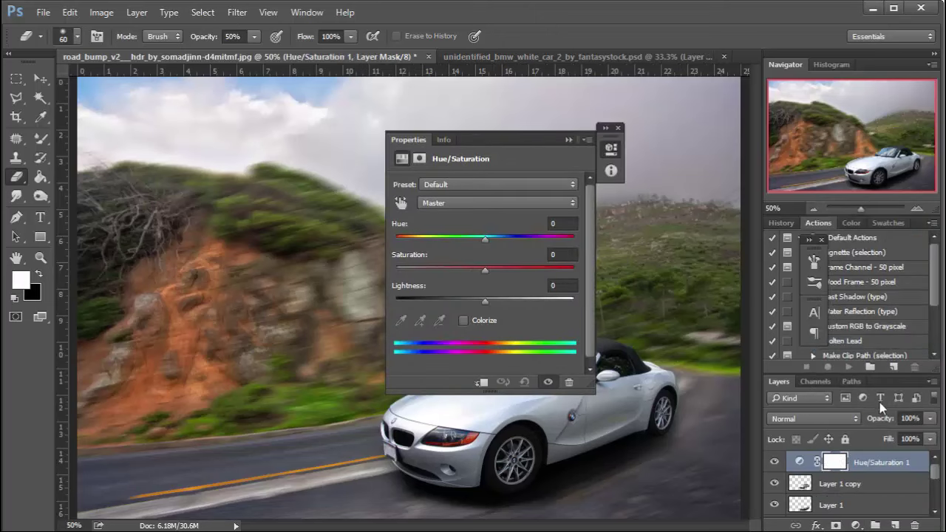
alt+click(881, 467)
drag(480, 139, 654, 83)
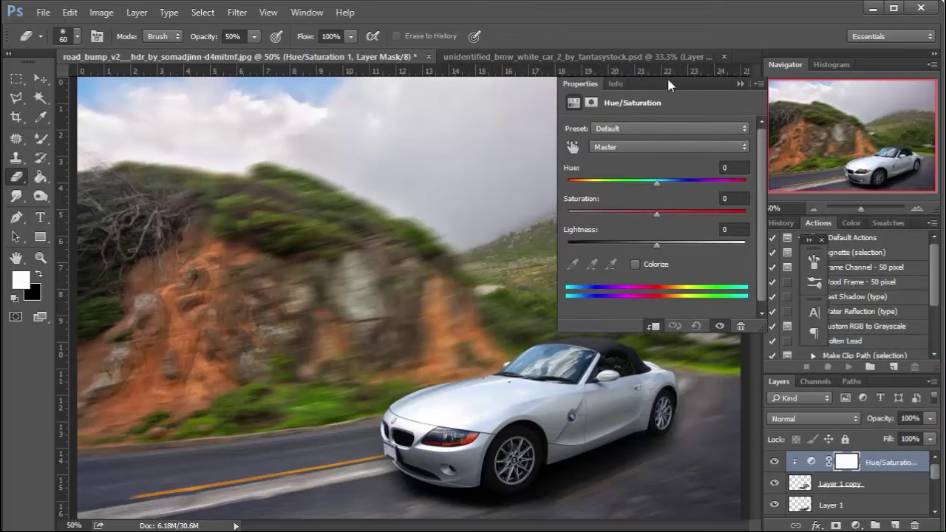
drag(656, 246, 621, 256)
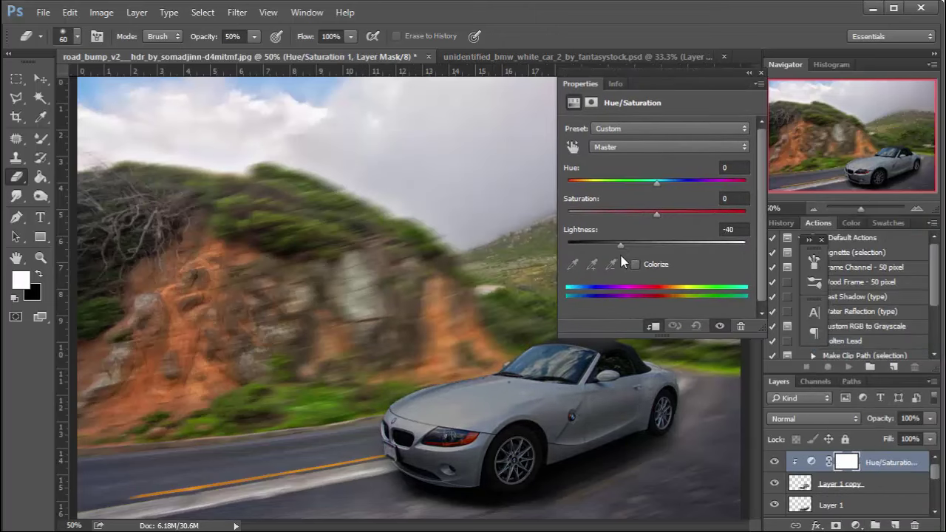
drag(656, 215, 640, 216)
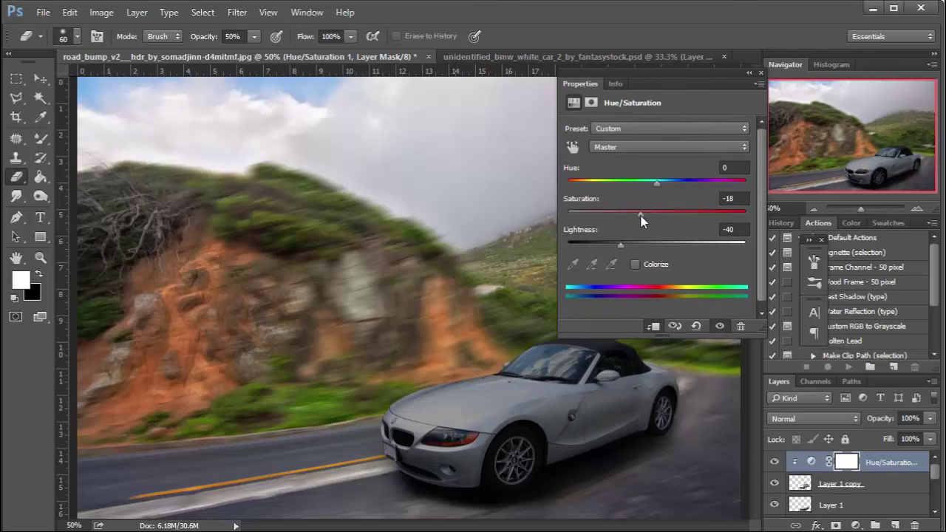
click(746, 73)
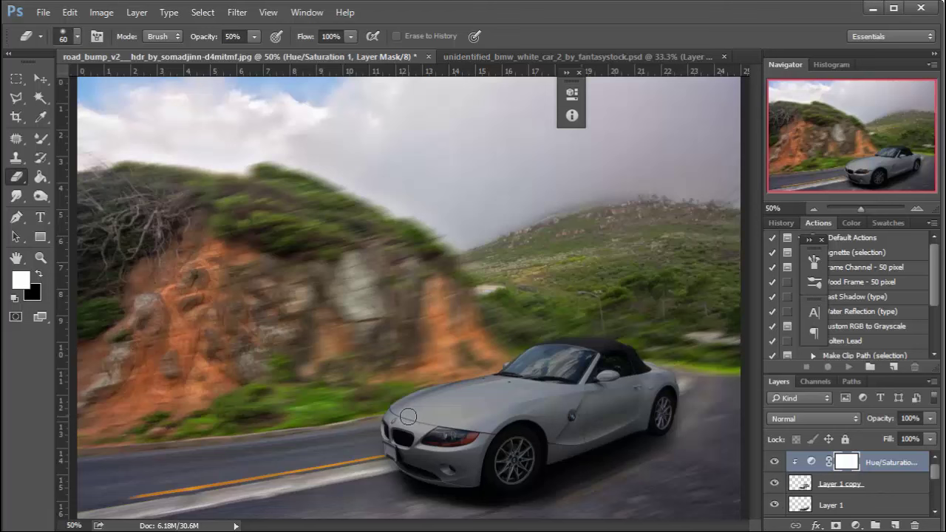
- Erase the darkening from parts of the car and lower the adjustment to 84% opacity
drag(244, 53, 254, 53)
key(bracketright)
key(bracketright)
key(bracketright)
mouse_move(392, 391)
mouse_down()
mouse_move(506, 369)
mouse_move(401, 433)
mouse_move(587, 320)
mouse_move(659, 320)
mouse_move(471, 364)
mouse_move(549, 312)
mouse_move(542, 328)
mouse_move(365, 393)
mouse_move(643, 313)
mouse_move(370, 406)
mouse_move(486, 355)
mouse_move(399, 442)
mouse_move(637, 312)
mouse_move(576, 332)
mouse_up()
click(774, 463)
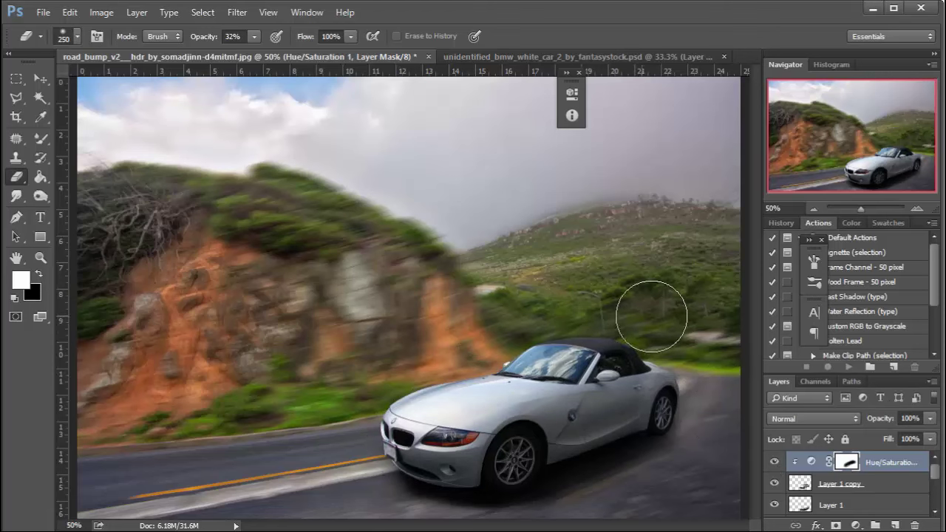
drag(929, 418, 929, 438)
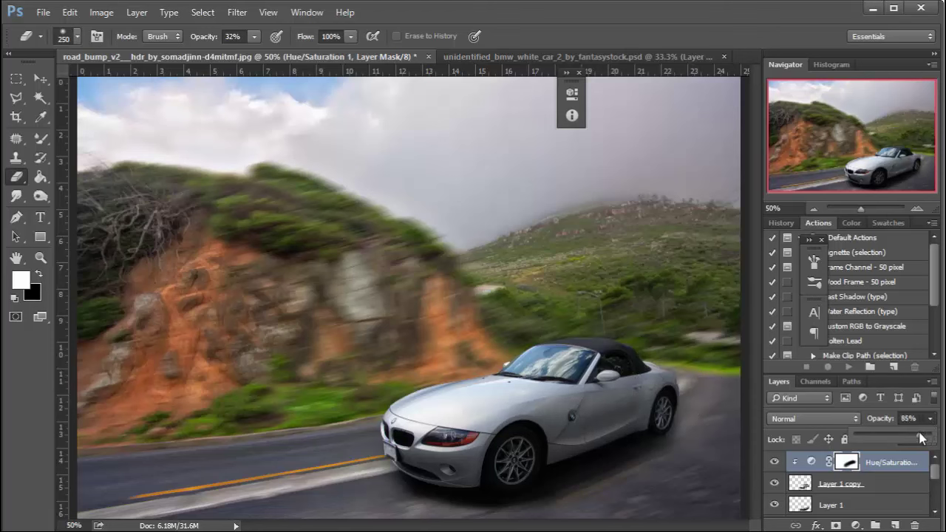
click(774, 464)
click(774, 463)
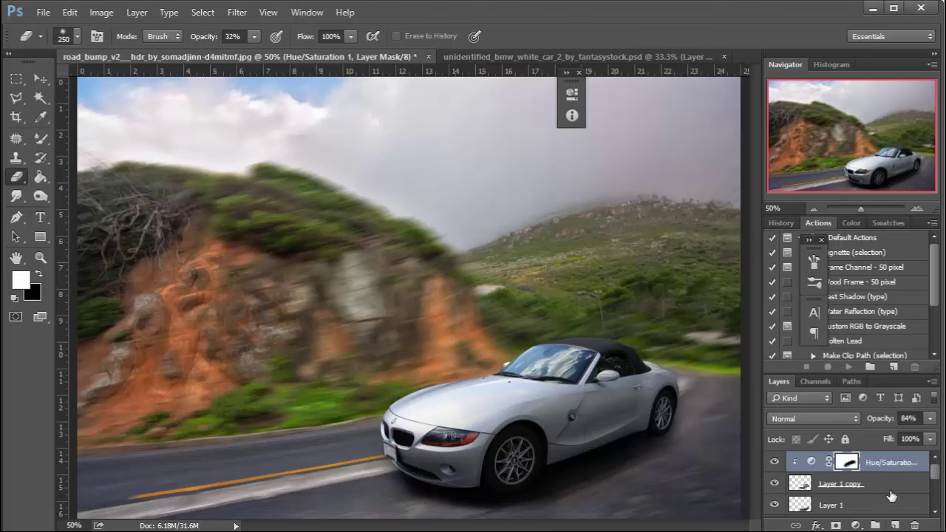
- Add a clipped Soft Light Layer 2 filled with 50% gray above Layer 1 copy
click(892, 487)
alt+click(897, 524)
click(435, 219)
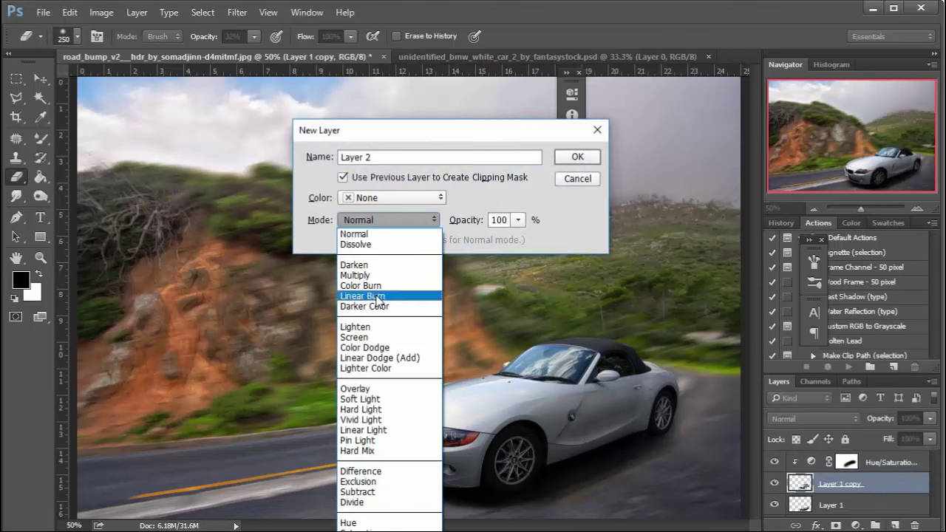
click(388, 342)
click(342, 240)
click(583, 156)
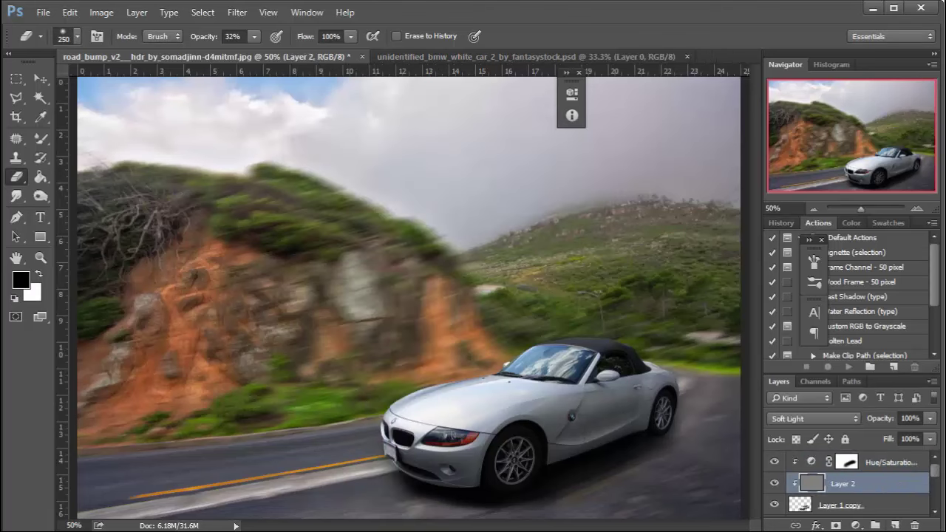
- Set up the Dodge tool with 18% exposure
click(40, 197)
click(288, 36)
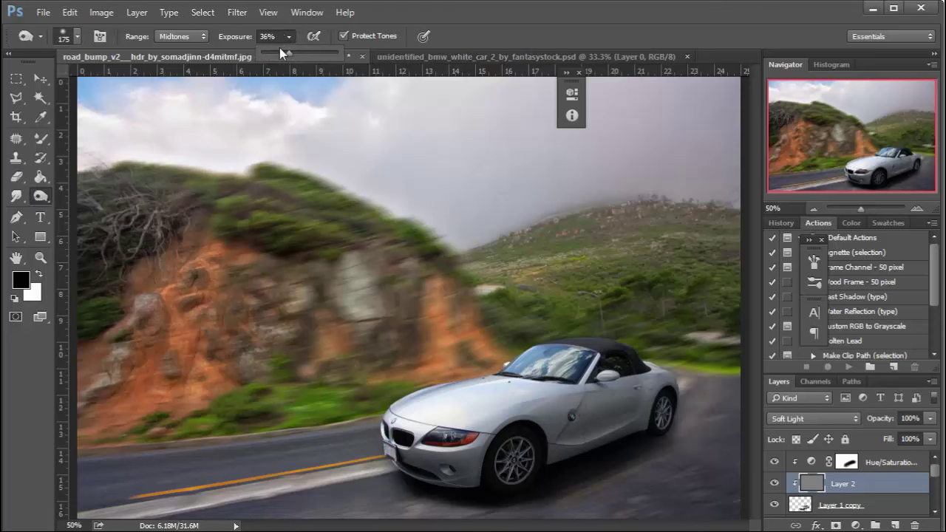
click(516, 488)
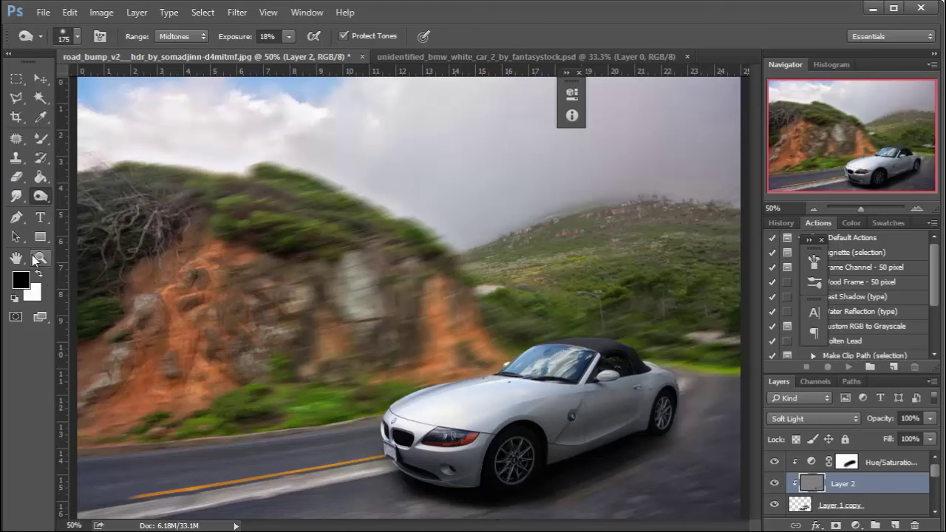
- Undo an accidental duplicate of Layer 2
drag(892, 483, 897, 524)
drag(890, 484, 897, 524)
key(ctrl+z)
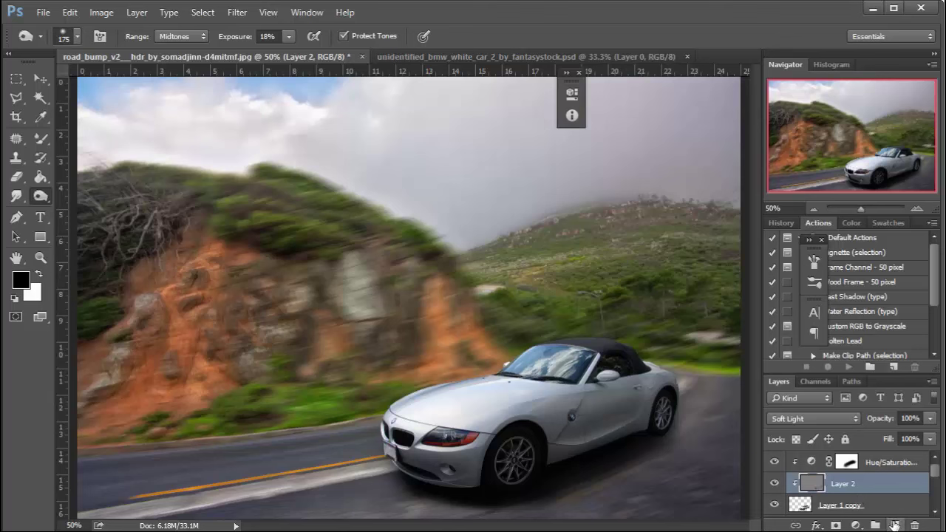
- Add a clipped Soft Light Layer 3 filled with 50% gray above Layer 2
alt+click(894, 524)
click(413, 219)
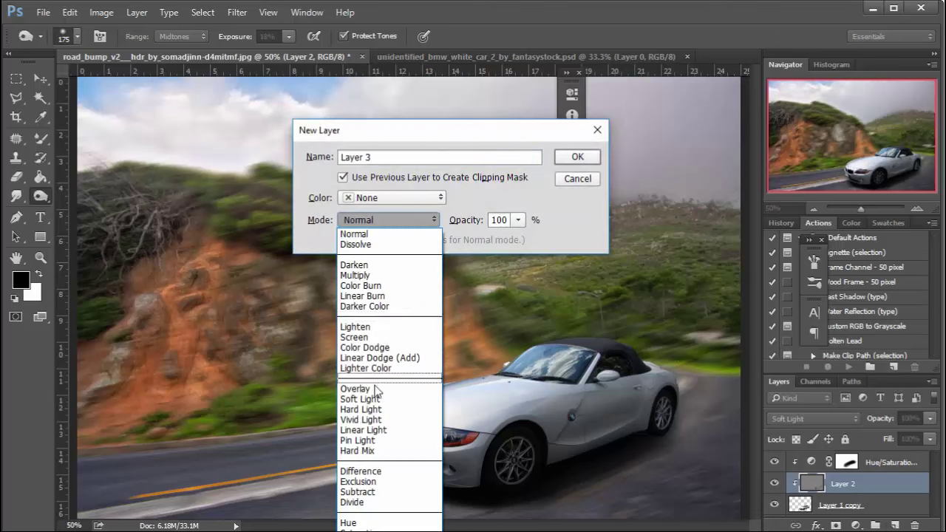
click(377, 399)
click(342, 240)
click(577, 156)
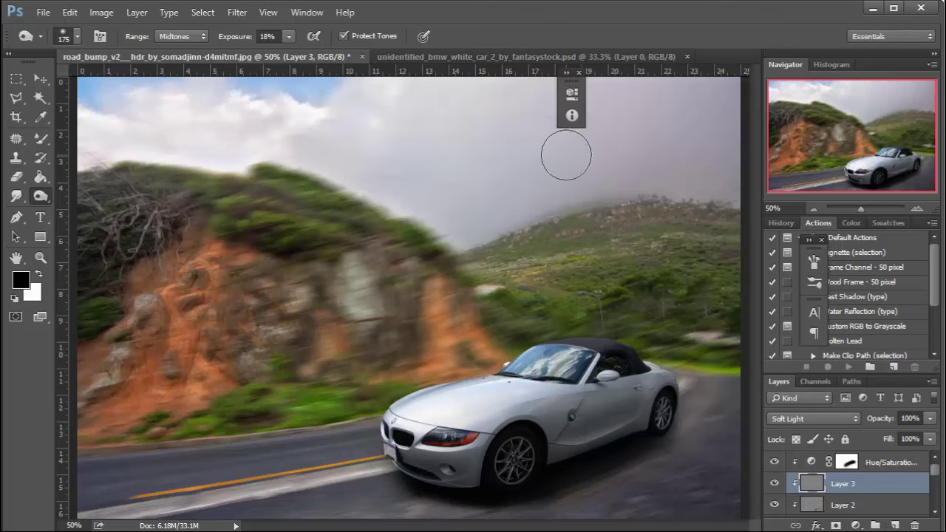
- Dodge highlights onto the car at 34% exposure with a 70 px brush, comparing Layer 3 on and off
right_click(41, 197)
click(104, 194)
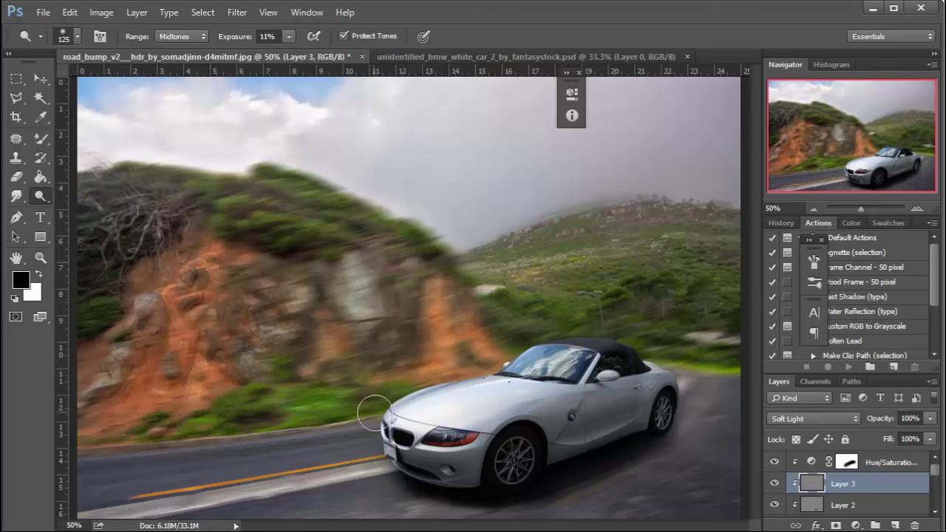
click(289, 36)
drag(306, 57, 310, 57)
key(bracketleft)
key(bracketleft)
key(bracketleft)
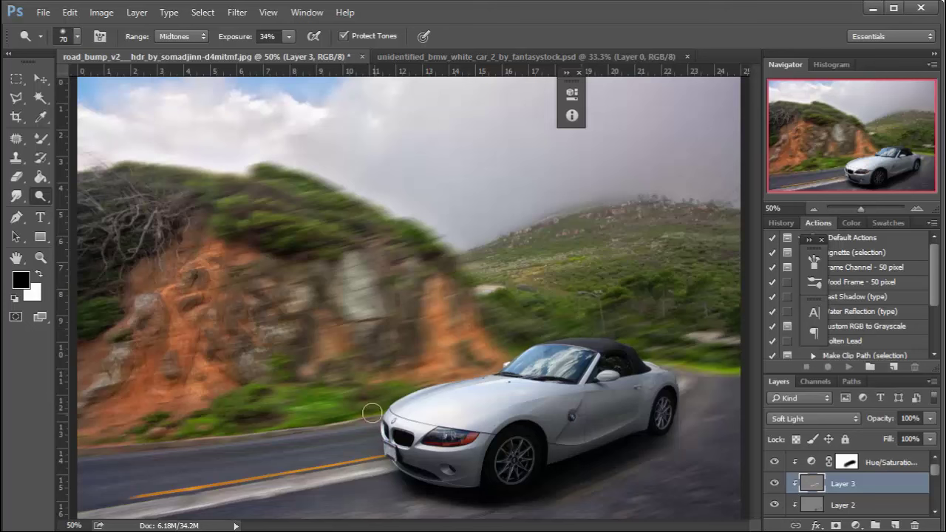
click(774, 483)
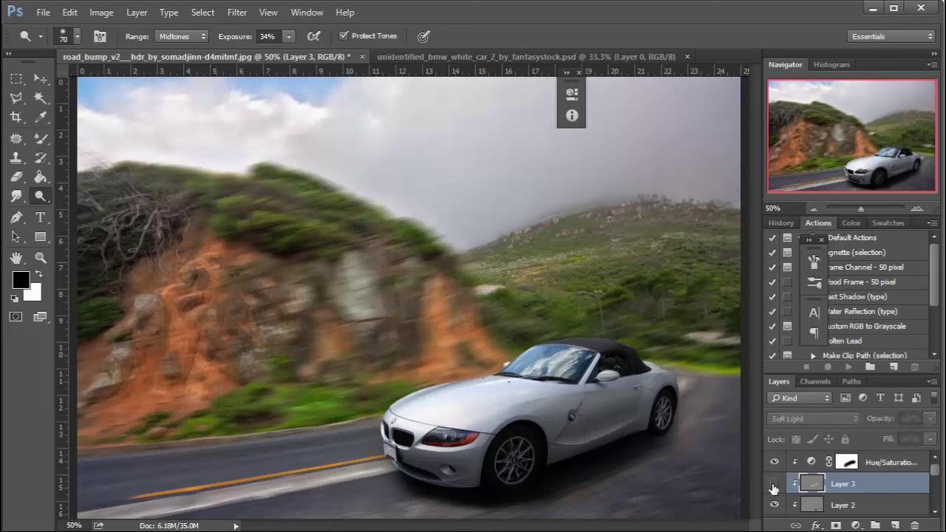
click(774, 483)
click(773, 483)
click(774, 483)
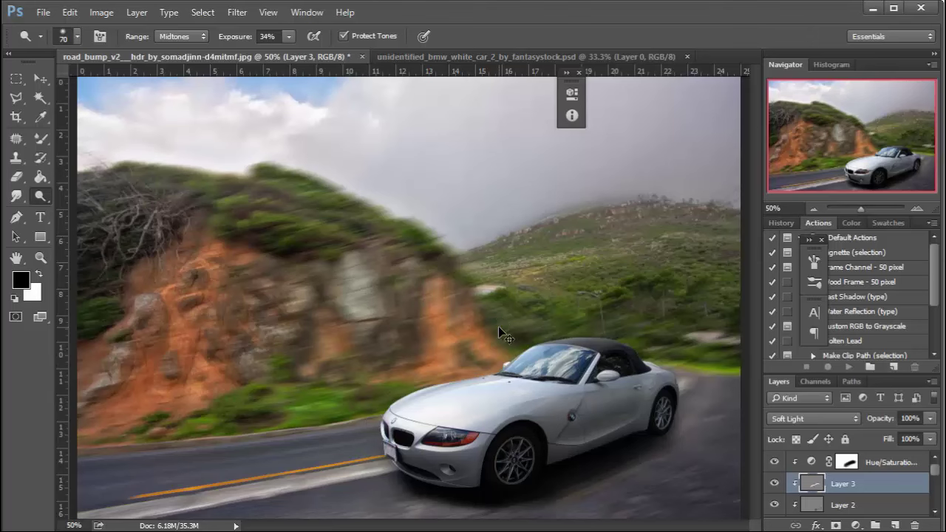
- Zoom between 66.7% and 50% to review the car's new highlights
key(ctrl+minus)
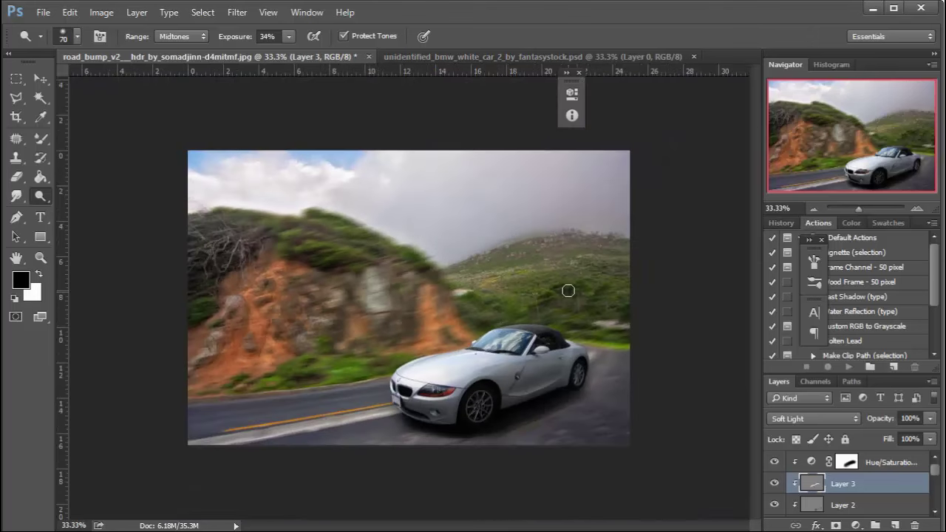
key(ctrl+plus)
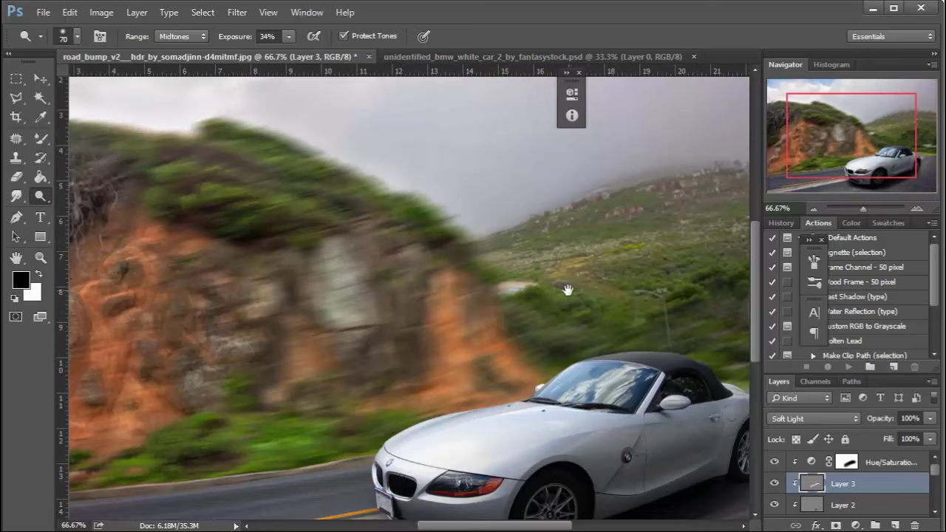
drag(567, 290, 516, 240)
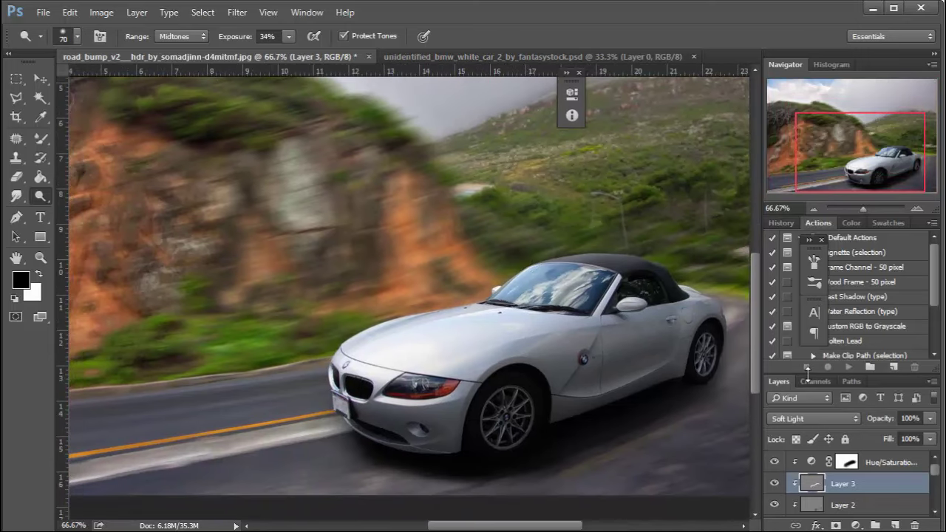
key(ctrl+minus)
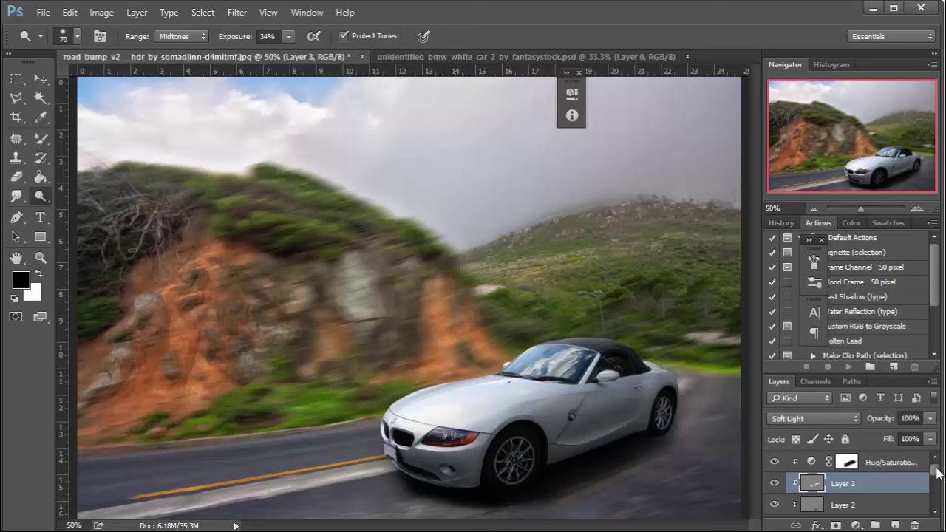
click(908, 463)
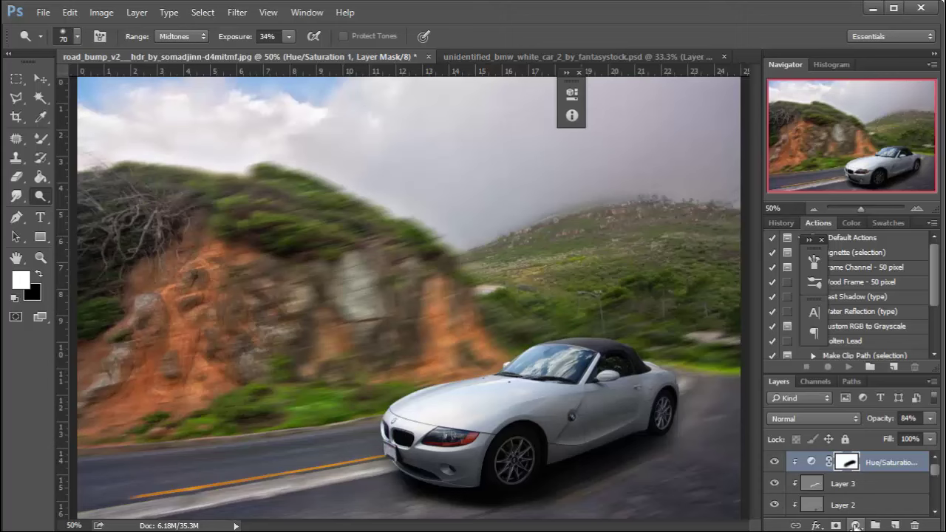
- Add a clipped Color Balance: Midtones Red +6, Yellow -19; Shadows Red +4, Yellow -8
click(855, 525)
click(871, 361)
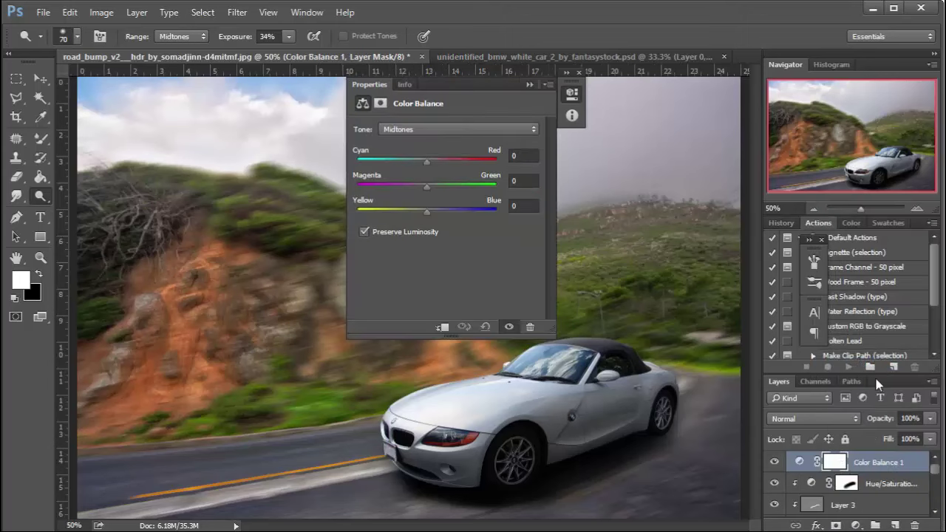
alt+click(883, 473)
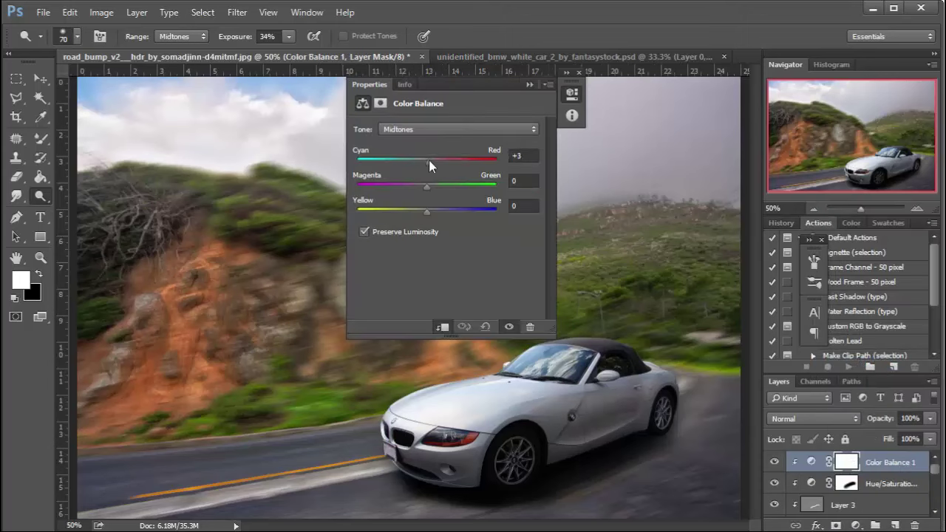
drag(417, 217, 411, 212)
drag(429, 162, 432, 163)
click(453, 130)
click(436, 139)
drag(431, 161, 429, 162)
drag(427, 212, 421, 211)
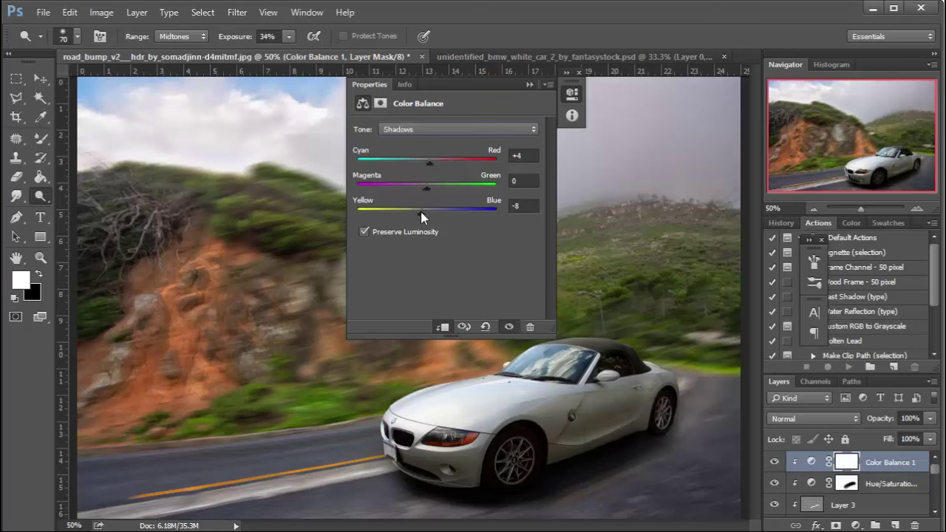
click(527, 84)
key(ctrl+minus)
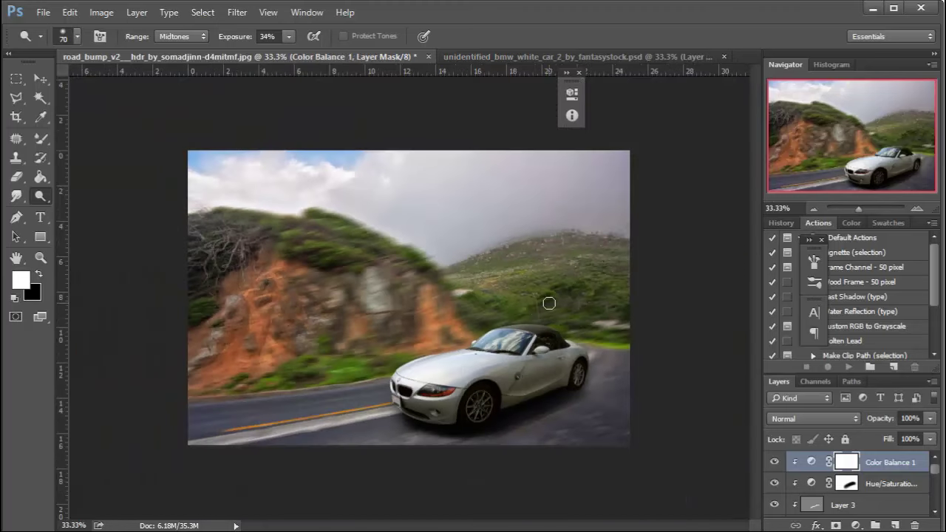
- Paint an orange glow over the hillside on a new layer
click(894, 525)
key(b)
drag(207, 222, 413, 243)
- Try Lighten on the Layer 4 glow, then settle on Normal mode at 54% opacity
click(813, 419)
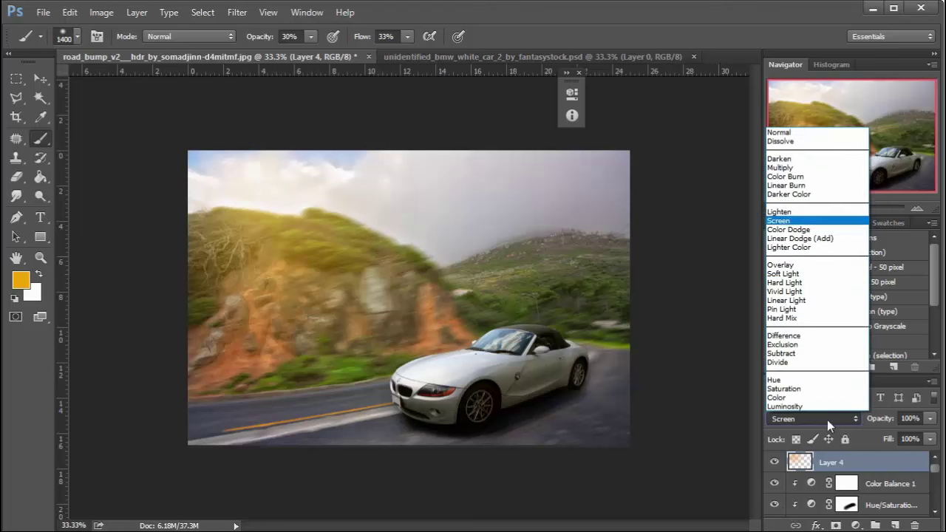
click(806, 212)
click(813, 419)
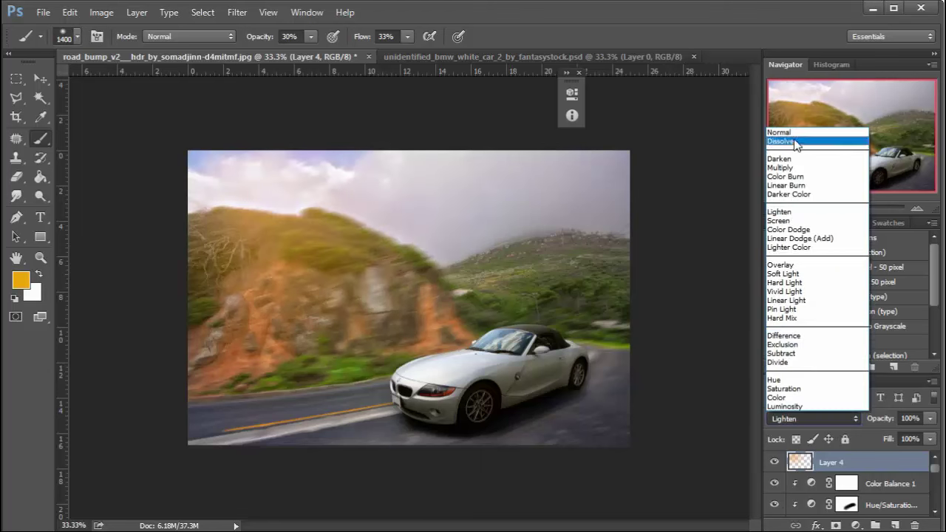
click(798, 137)
click(930, 418)
drag(930, 438, 892, 442)
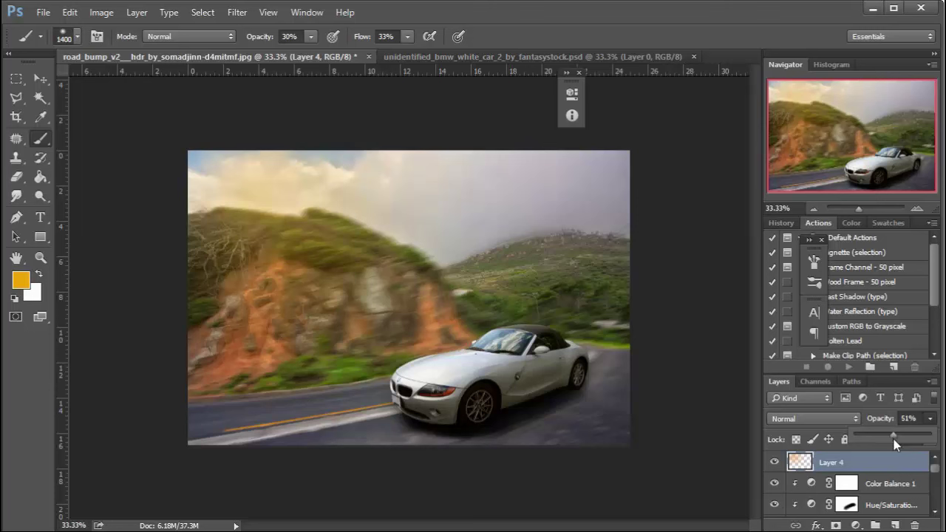
click(935, 511)
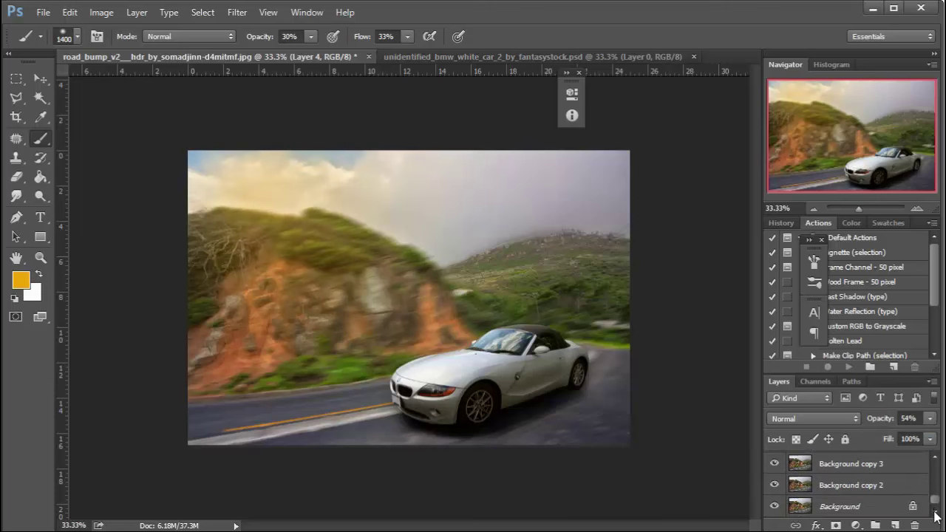
- Add a Color Balance above Background copy with Red +11 and Yellow -15
drag(935, 503, 939, 496)
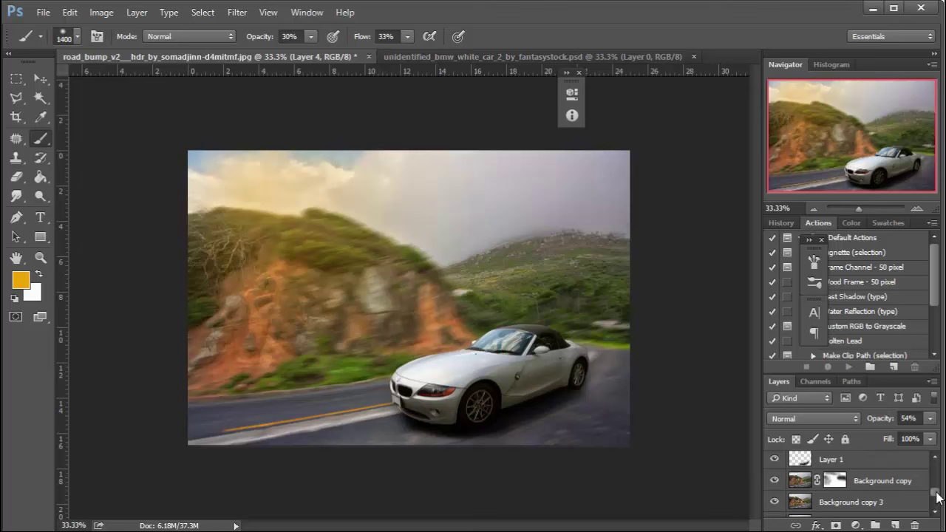
click(914, 488)
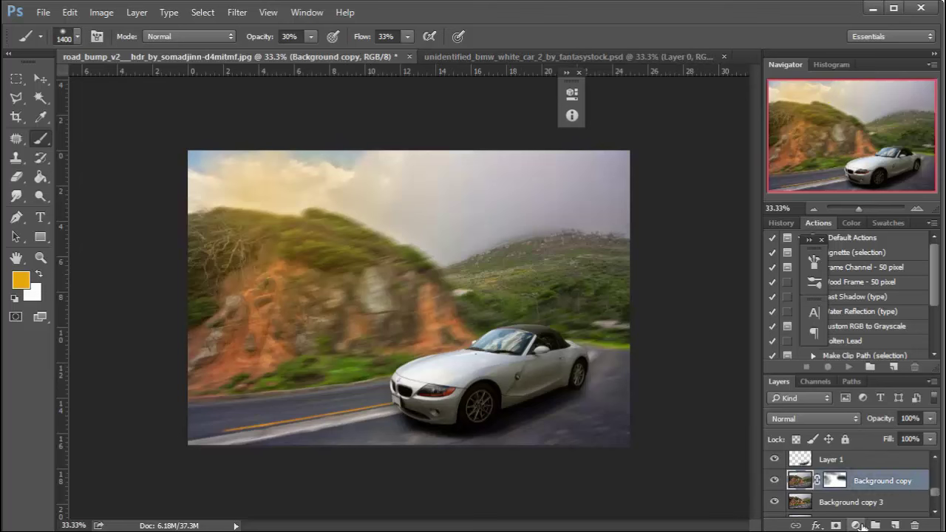
click(856, 525)
click(866, 362)
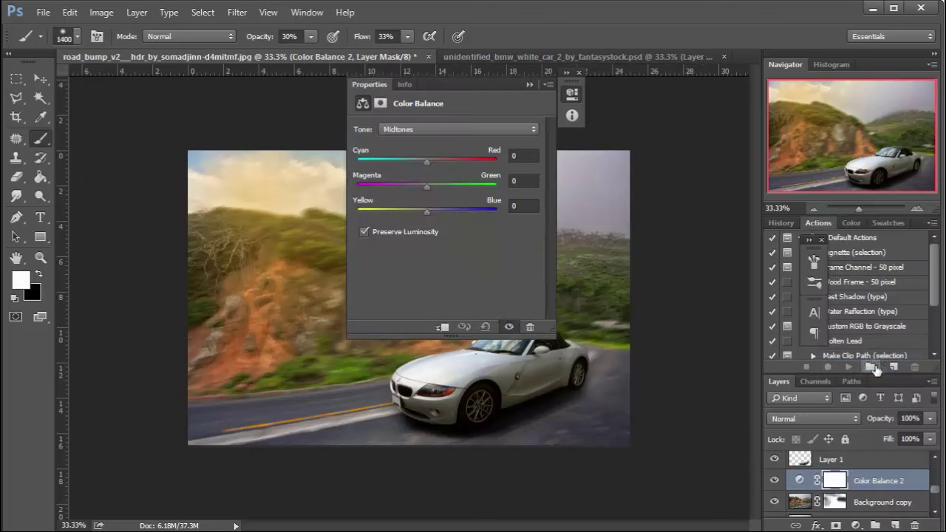
drag(430, 164, 435, 163)
drag(422, 212, 416, 211)
click(529, 84)
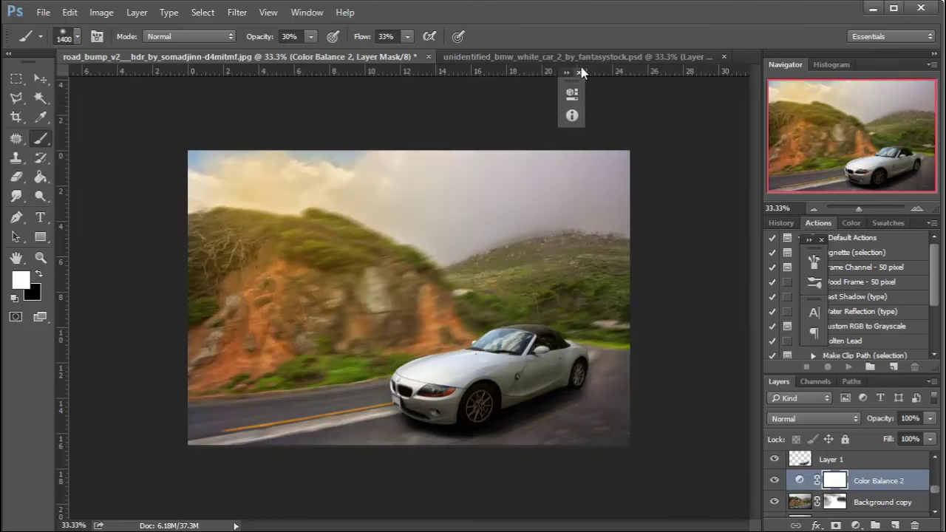
- Lower the Hue/Saturation 1 layer's opacity to 94%
key(ctrl+plus)
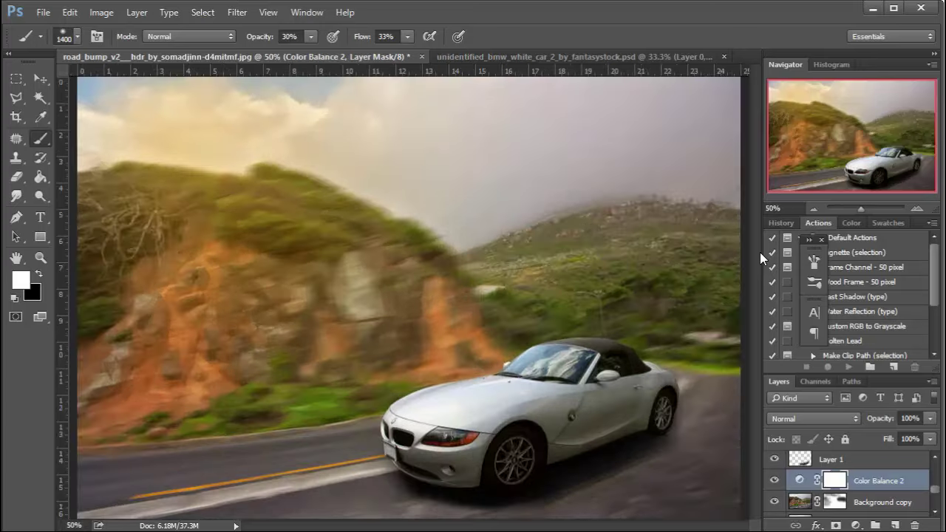
drag(576, 298, 507, 223)
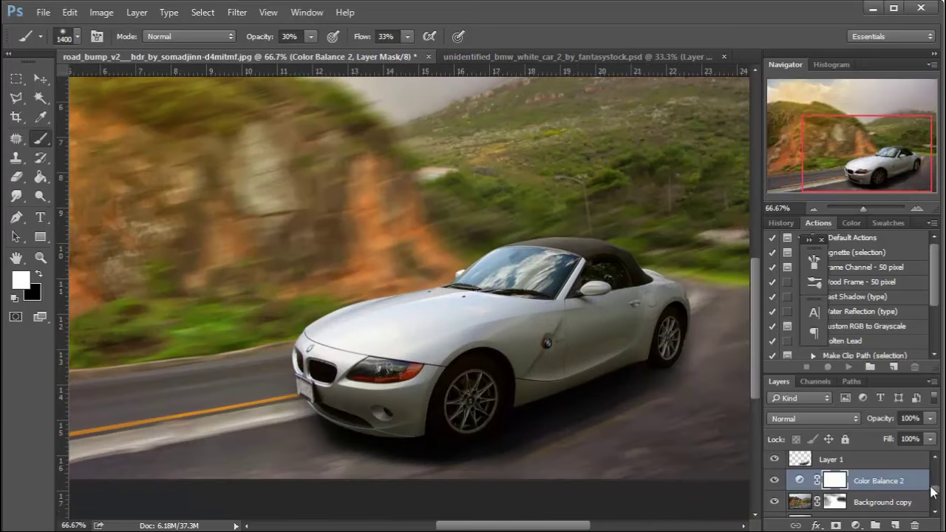
drag(933, 491, 936, 462)
click(917, 505)
drag(930, 418, 933, 438)
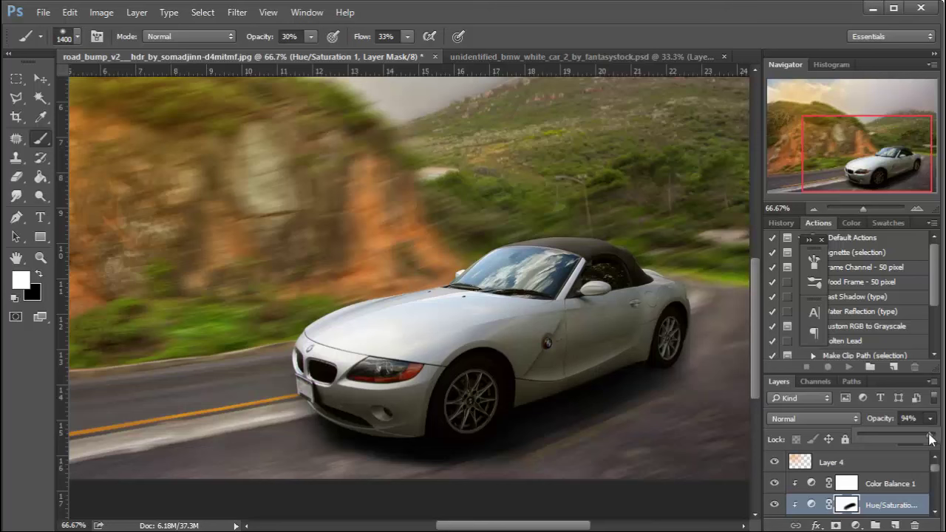
drag(935, 469, 938, 481)
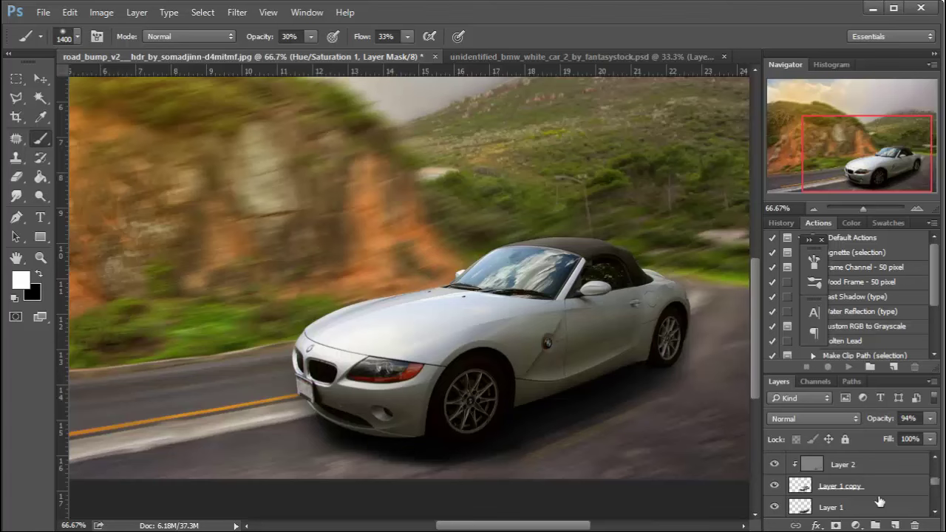
- Open Spin Blur on Layer 1 copy and move its pin onto the front wheel
click(878, 492)
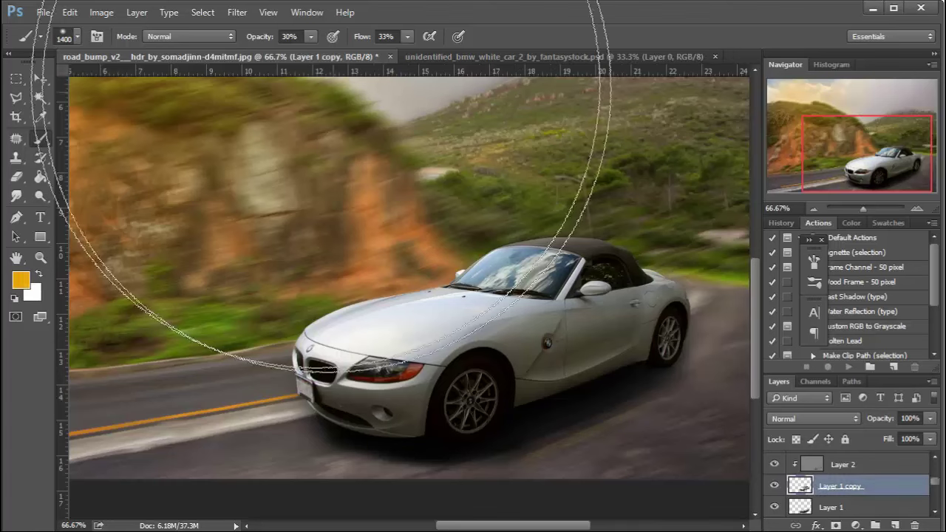
click(237, 12)
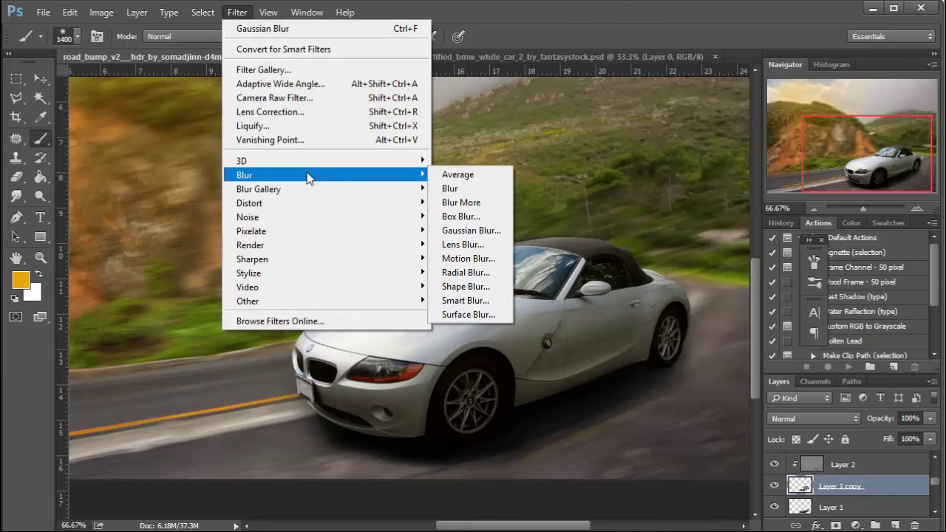
mouse_move(259, 189)
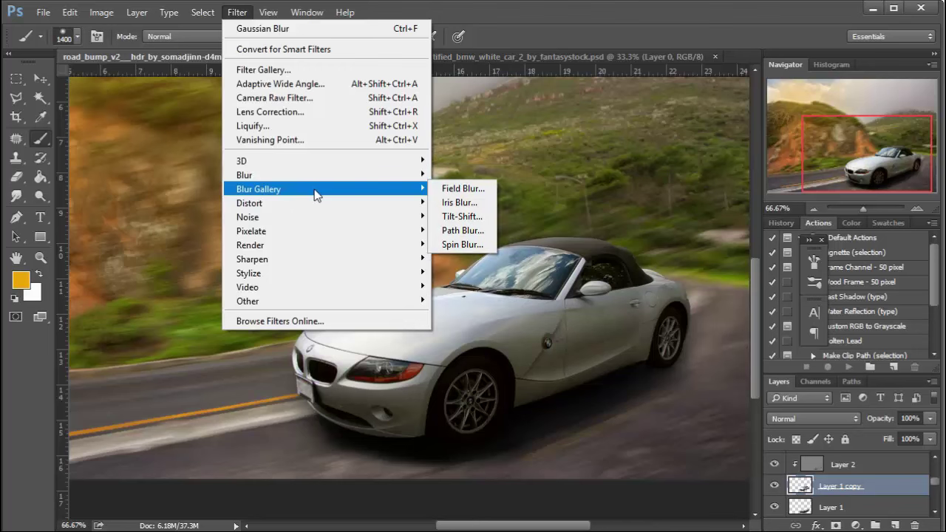
click(457, 244)
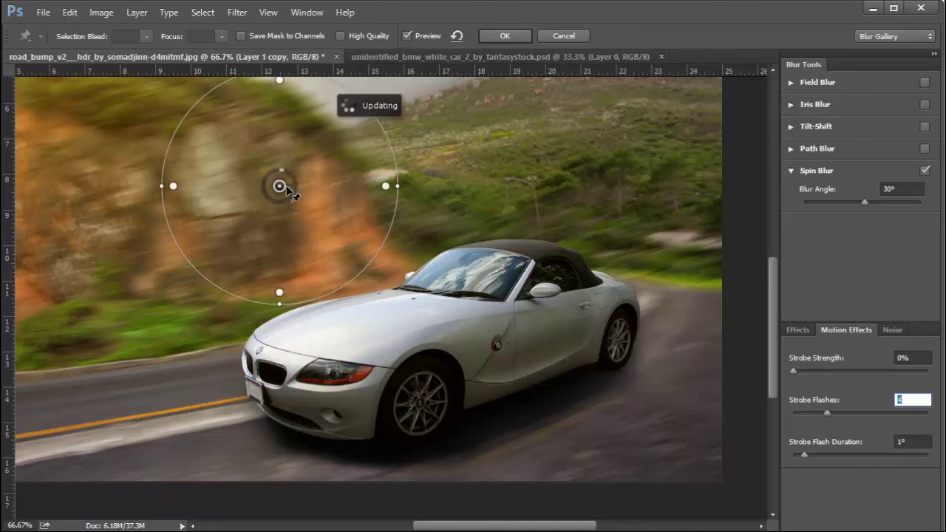
mouse_move(287, 189)
mouse_down()
mouse_move(435, 414)
mouse_move(426, 404)
mouse_up()
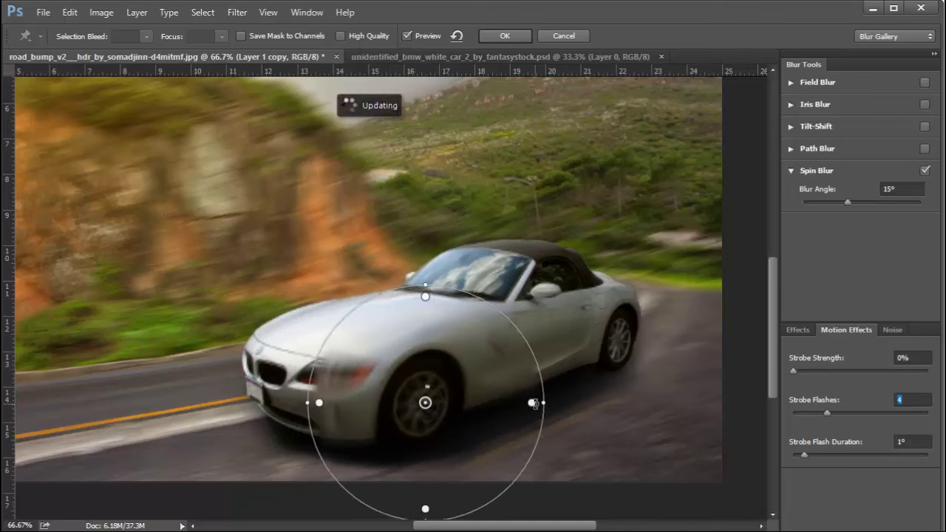
drag(533, 403, 530, 403)
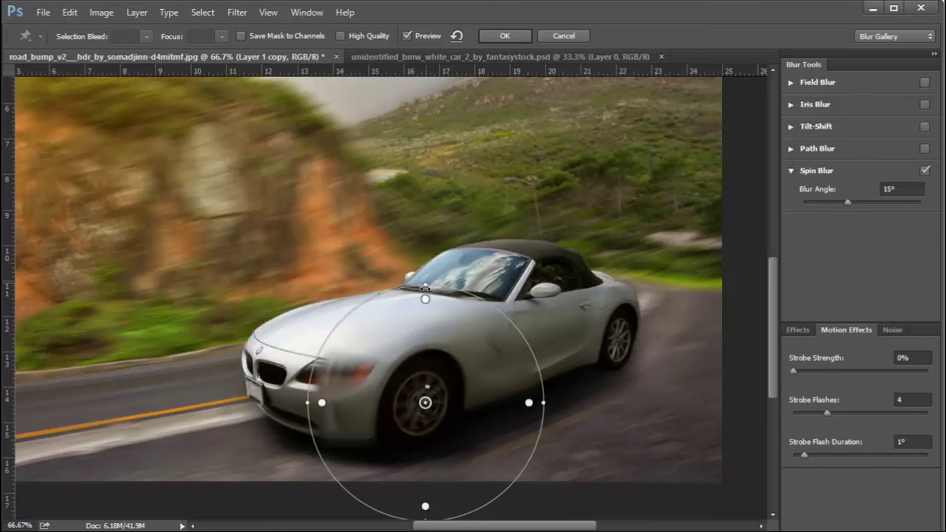
drag(425, 286, 425, 307)
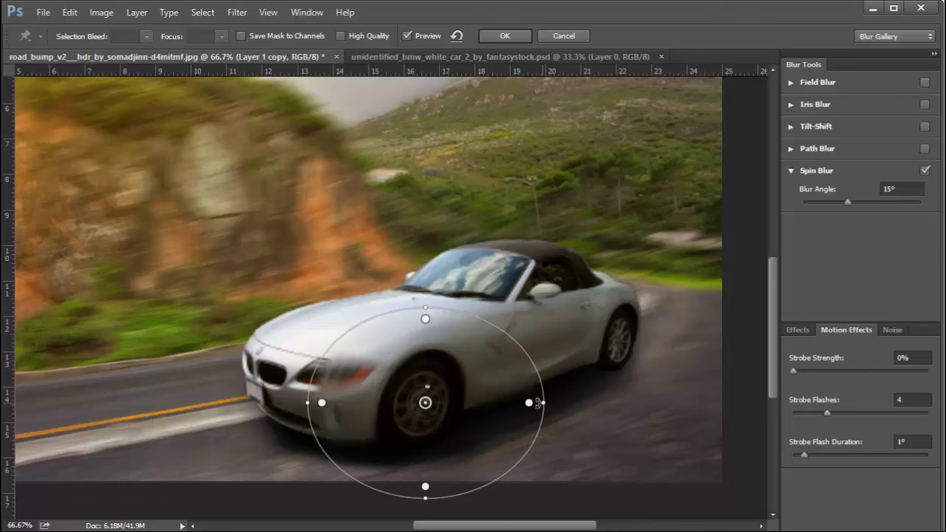
drag(538, 402, 498, 407)
- Reshape the spin ellipse to fit the front wheel and apply the 15° blur
drag(433, 305, 431, 342)
mouse_move(479, 409)
mouse_down()
mouse_move(470, 409)
mouse_move(487, 409)
mouse_move(475, 410)
mouse_up()
drag(418, 465, 420, 453)
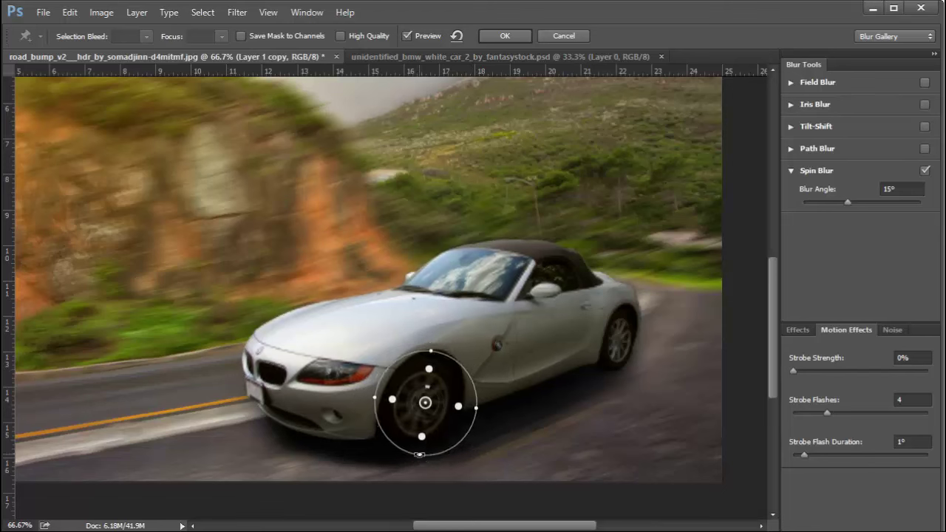
drag(478, 411, 467, 408)
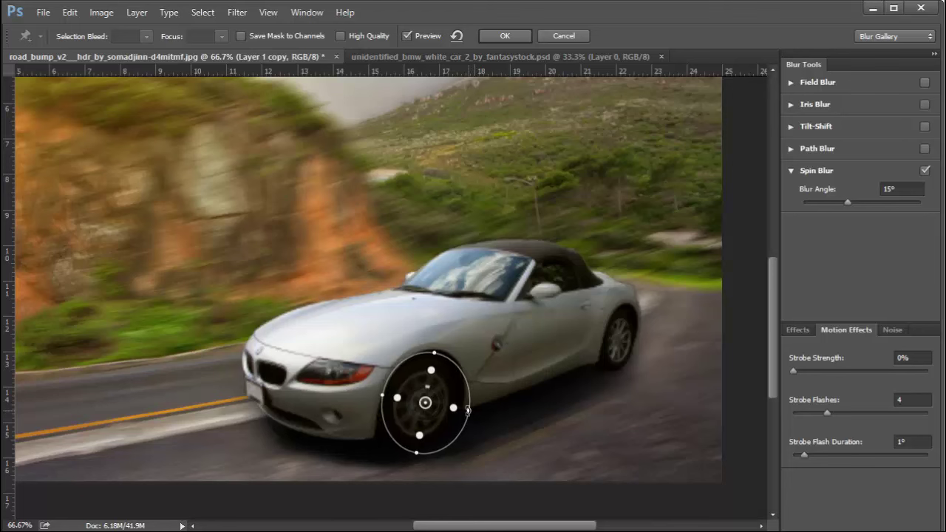
drag(436, 356, 441, 351)
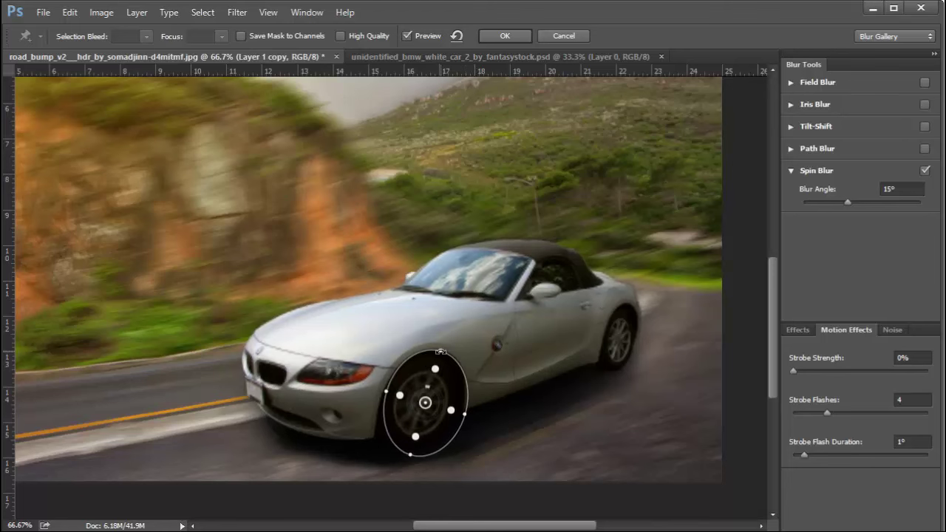
drag(411, 456, 411, 453)
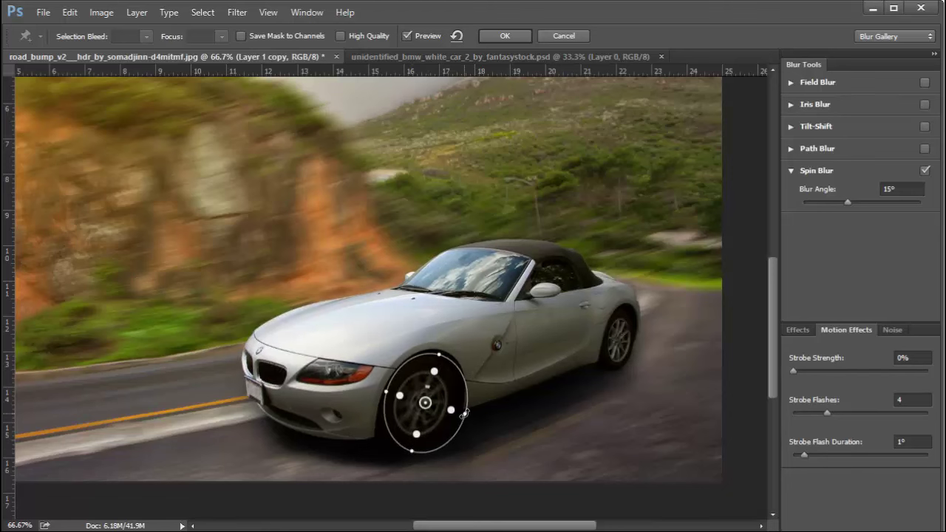
drag(463, 412, 458, 411)
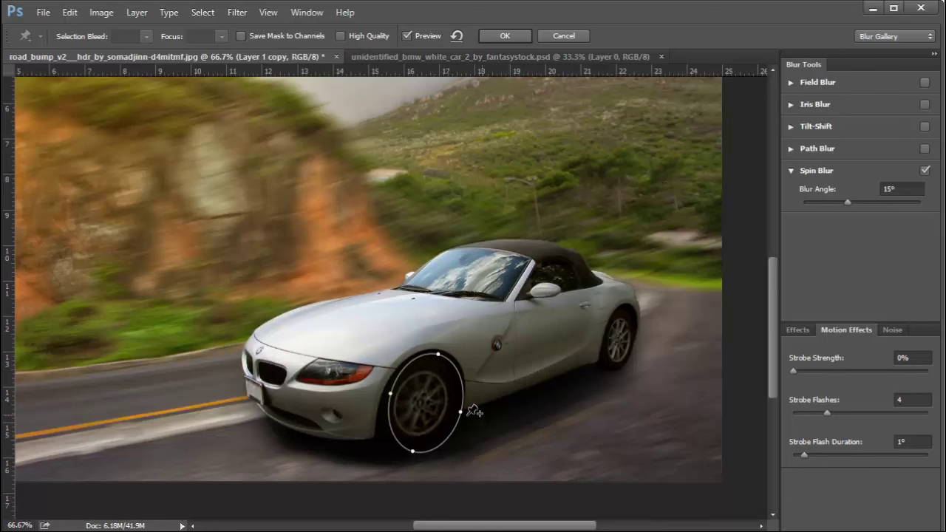
drag(390, 395, 387, 395)
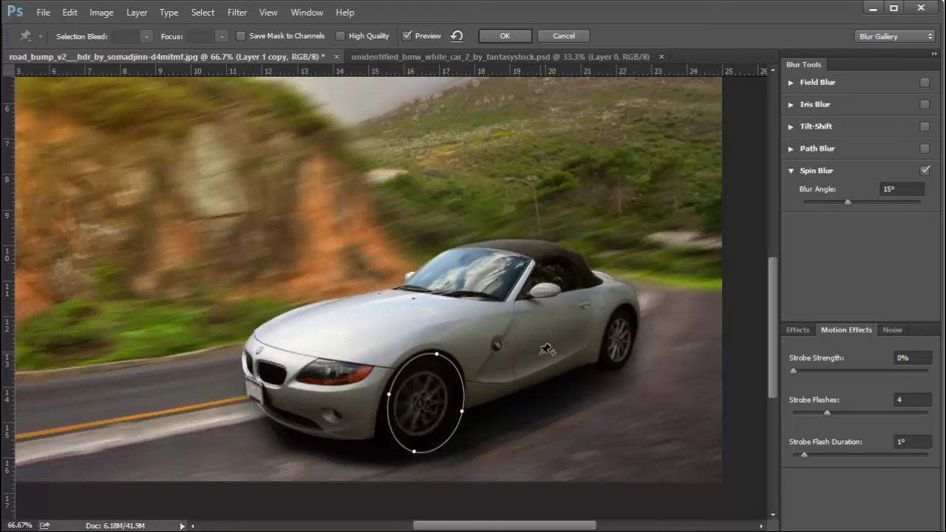
click(502, 33)
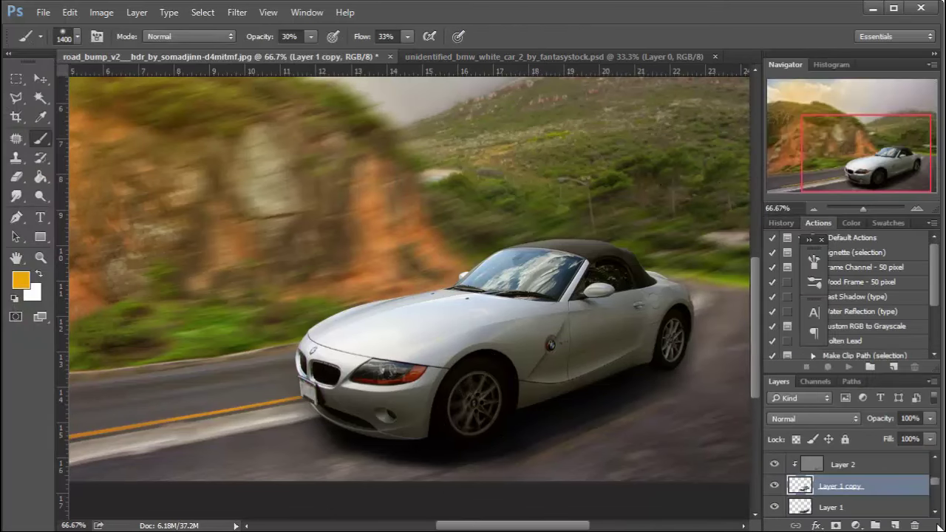
- Open Spin Blur again and fit its 15° ellipse over the rear wheel
click(236, 12)
mouse_move(258, 189)
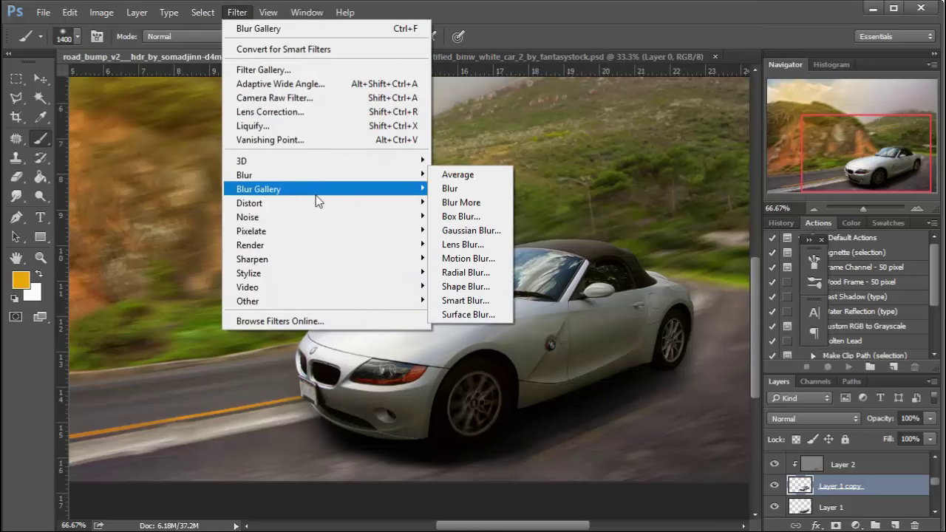
click(466, 243)
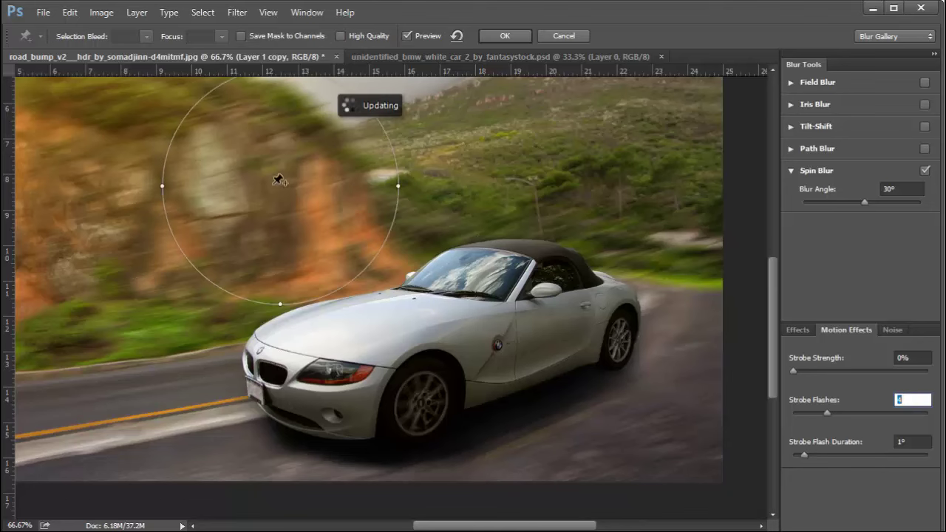
mouse_move(280, 186)
mouse_down()
mouse_move(631, 349)
mouse_move(623, 340)
mouse_up()
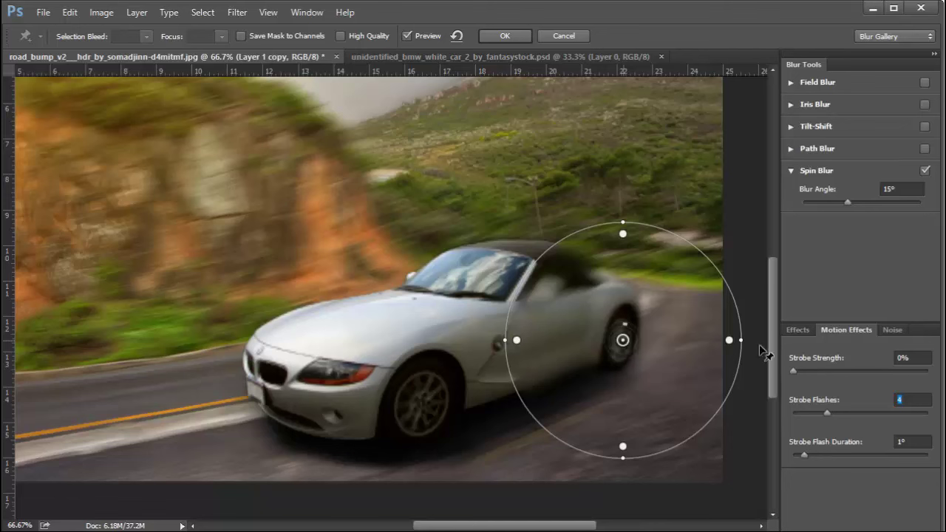
drag(709, 342, 653, 373)
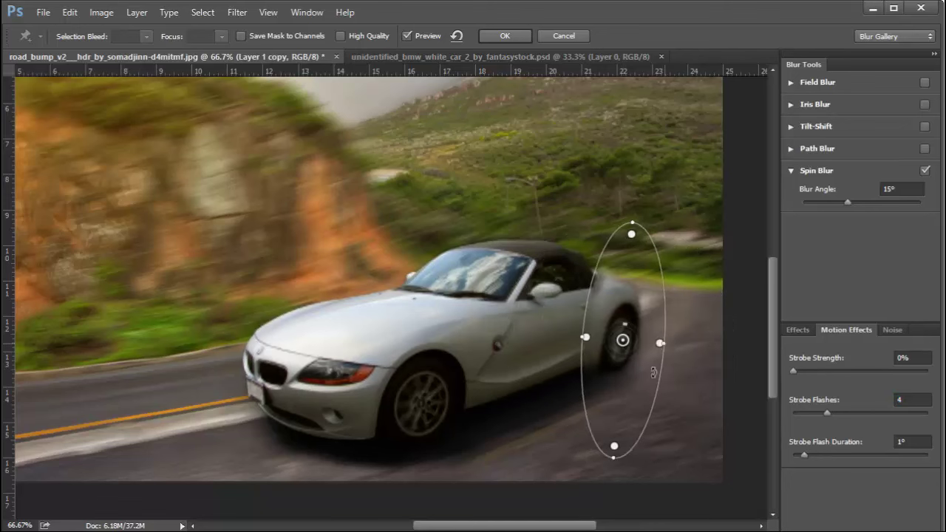
drag(614, 459, 621, 365)
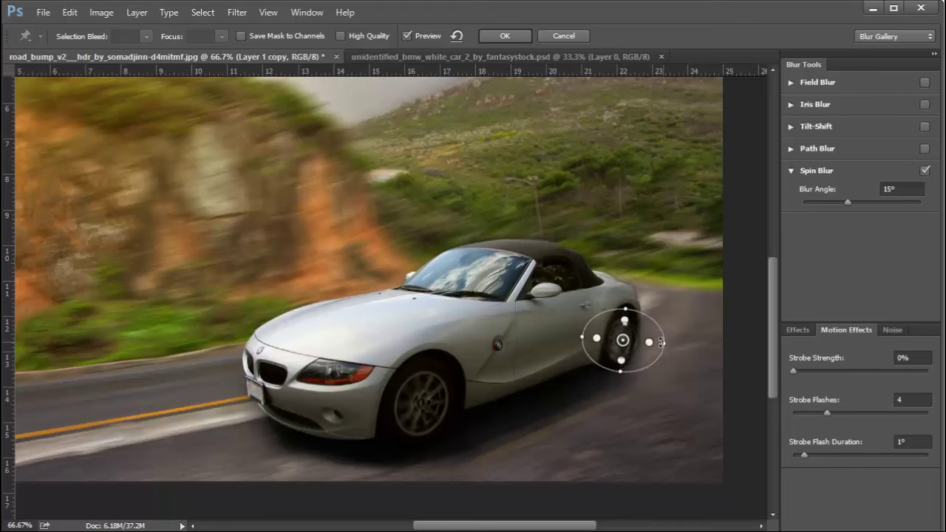
mouse_move(655, 342)
mouse_down()
mouse_move(644, 342)
mouse_move(643, 312)
mouse_move(643, 342)
mouse_up()
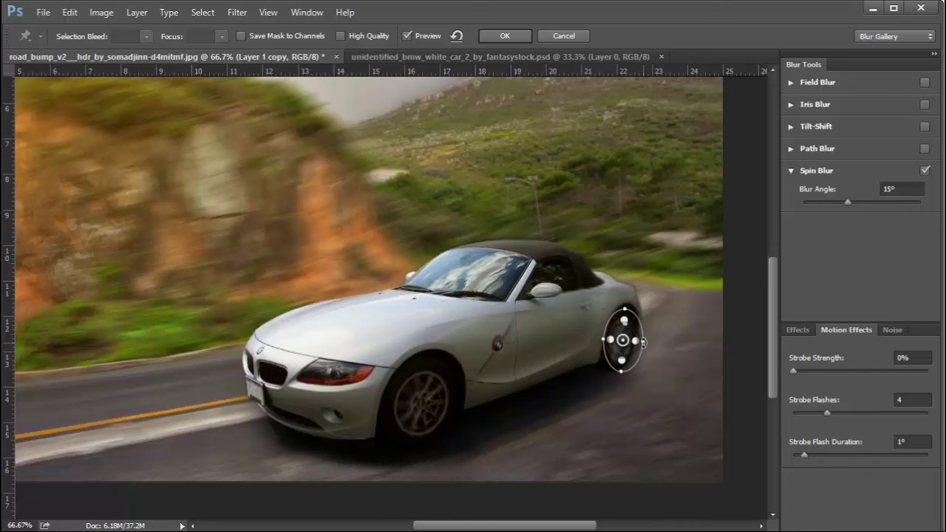
drag(639, 342, 633, 342)
drag(640, 341, 639, 340)
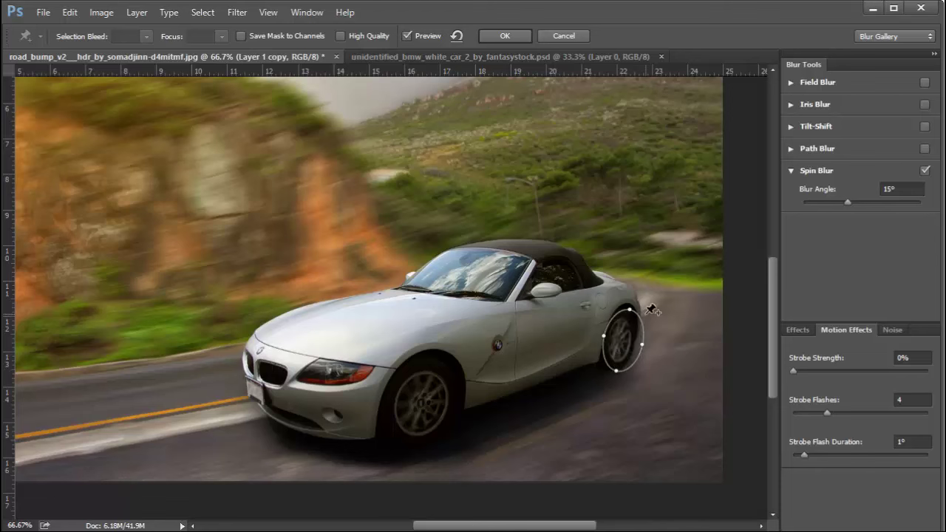
mouse_move(626, 343)
mouse_down()
mouse_move(627, 315)
mouse_move(607, 336)
mouse_move(648, 342)
mouse_up()
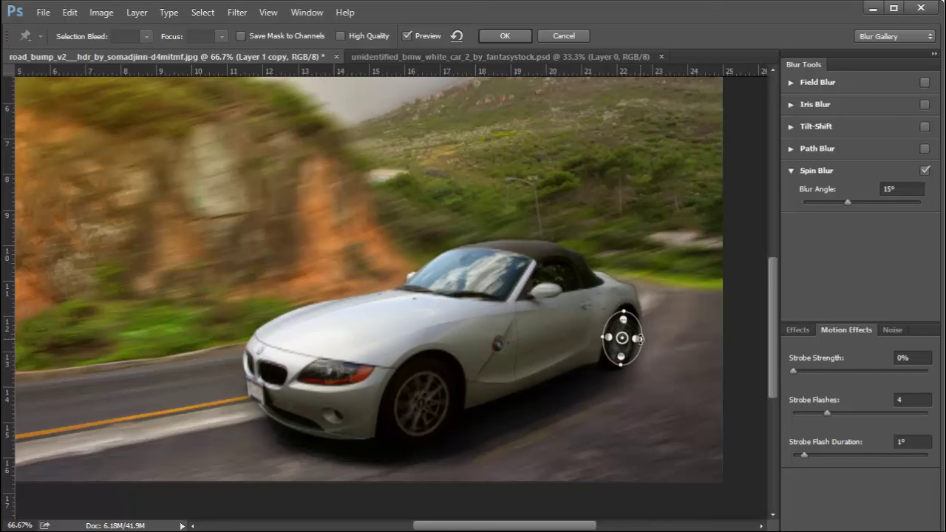
- Apply the rear-wheel spin blur and zoom out to the full image
click(496, 34)
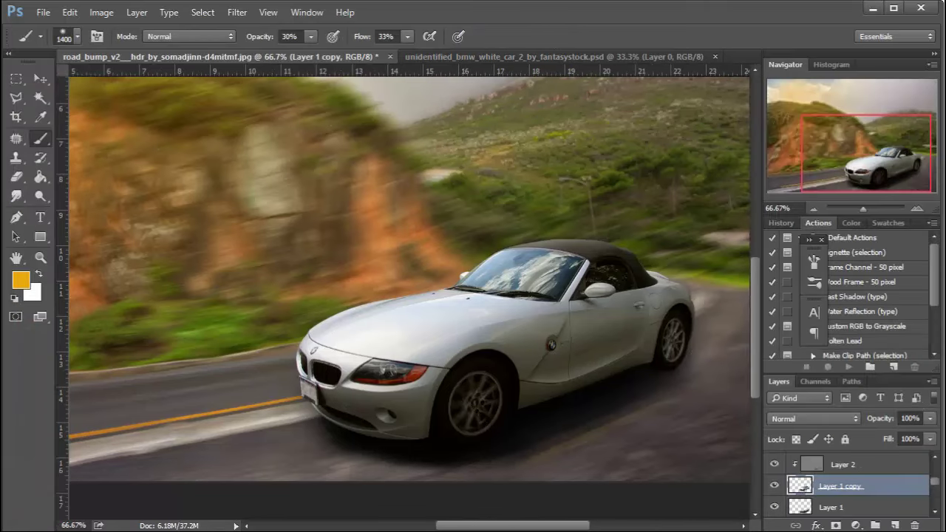
key(ctrl+minus)
key(ctrl+minus)
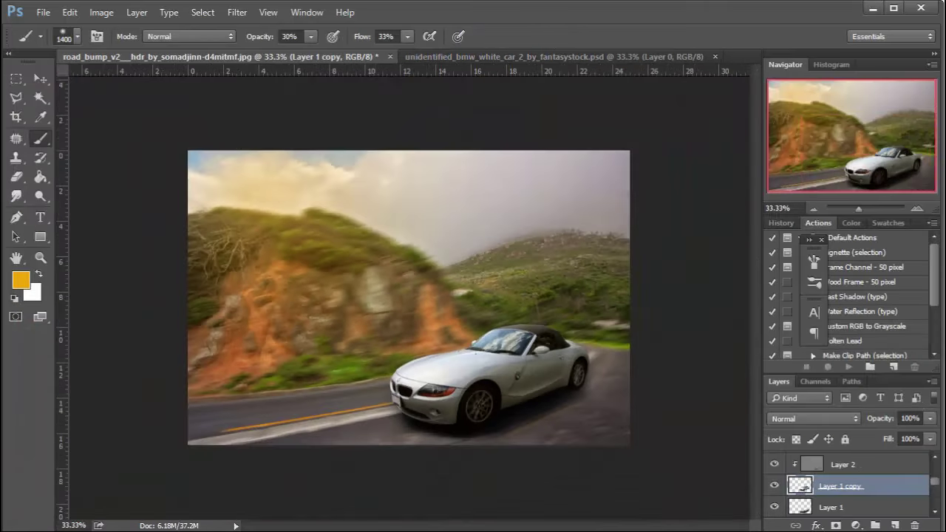
mouse_move(936, 482)
mouse_down()
mouse_move(940, 467)
mouse_move(940, 484)
mouse_up()
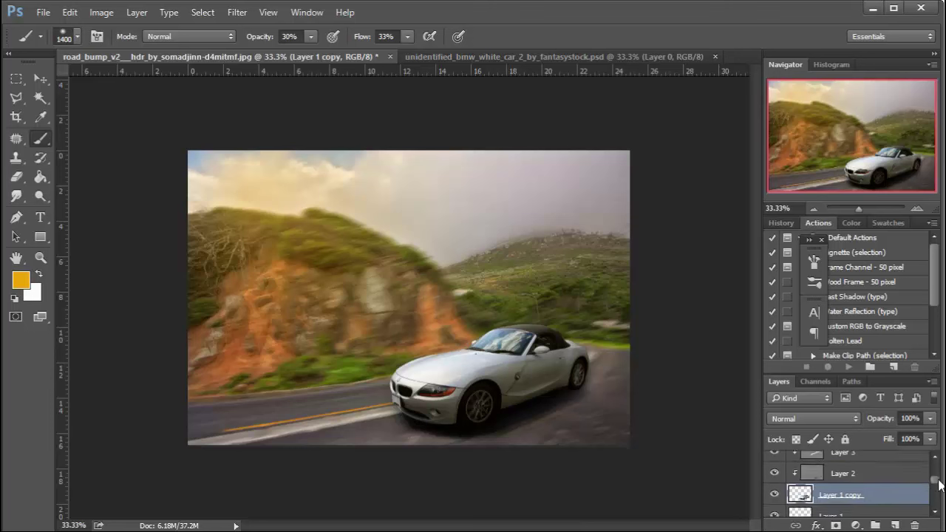
- Add a Brightness/Contrast adjustment with Brightness -25 and Contrast 12
click(857, 526)
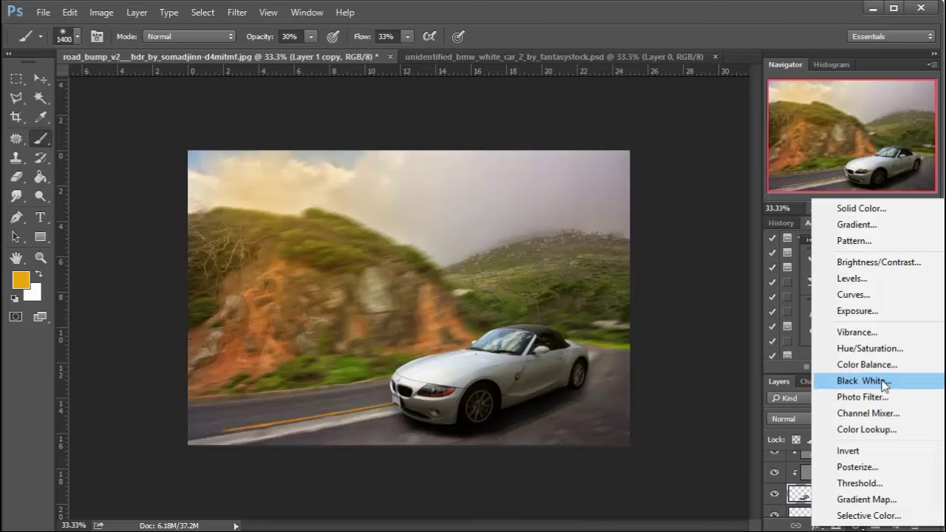
click(875, 262)
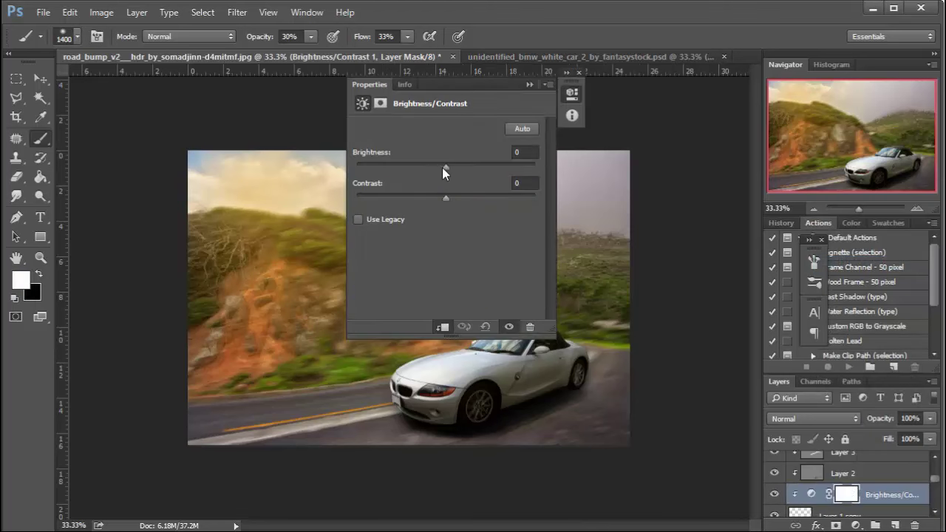
drag(442, 167, 431, 165)
drag(445, 198, 457, 198)
drag(431, 168, 427, 167)
click(526, 84)
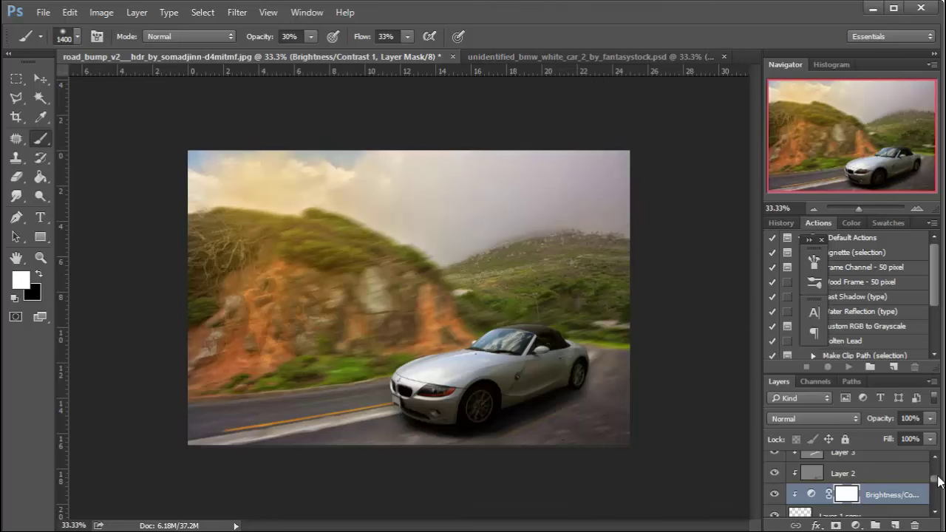
- Group Layer 1 copy and Layer 1 together into Group 1
drag(935, 481, 935, 462)
click(907, 465)
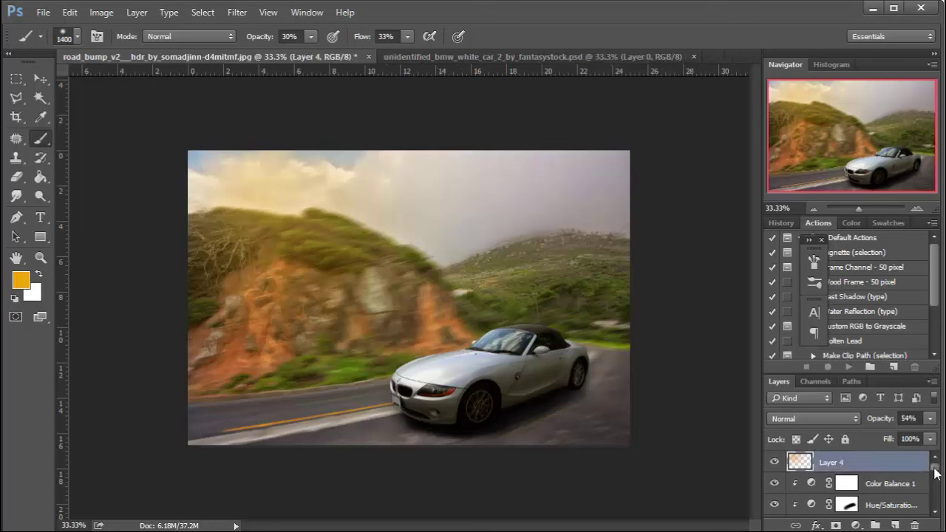
click(905, 487)
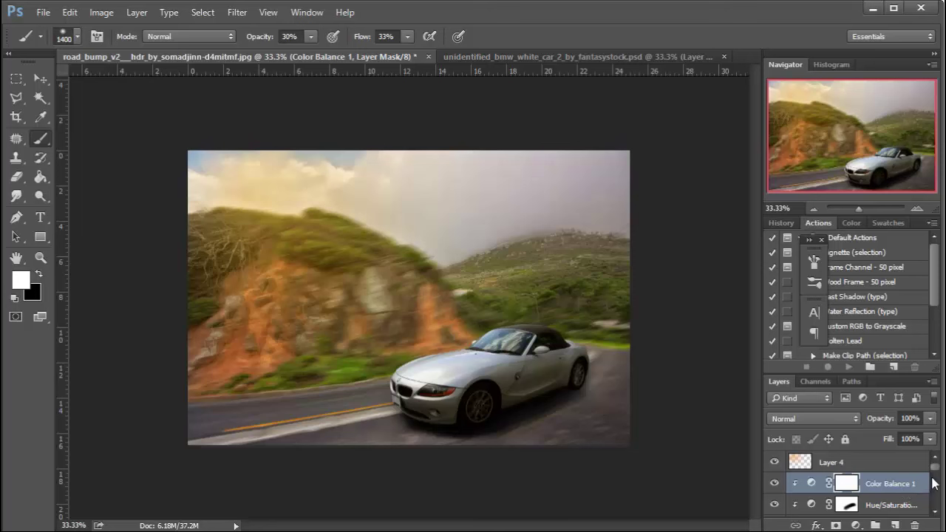
drag(935, 473, 940, 496)
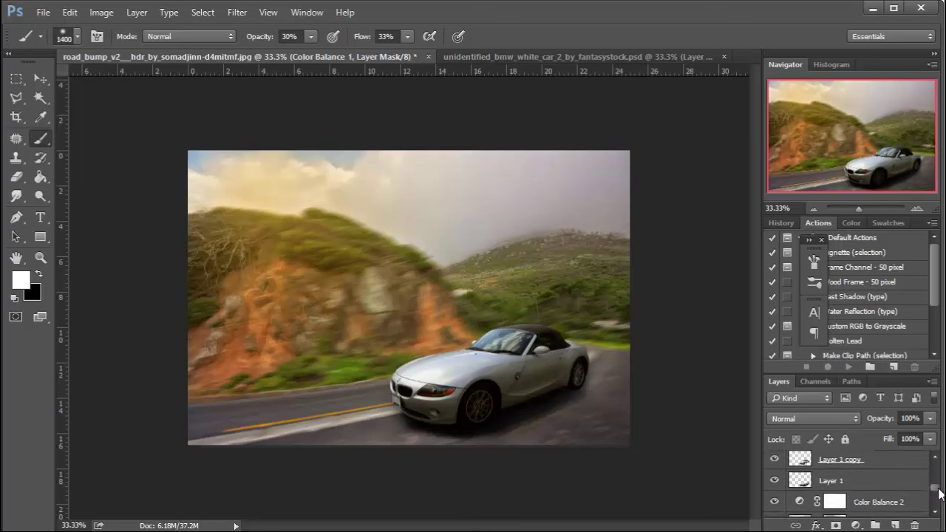
shift+click(876, 480)
drag(877, 480, 877, 524)
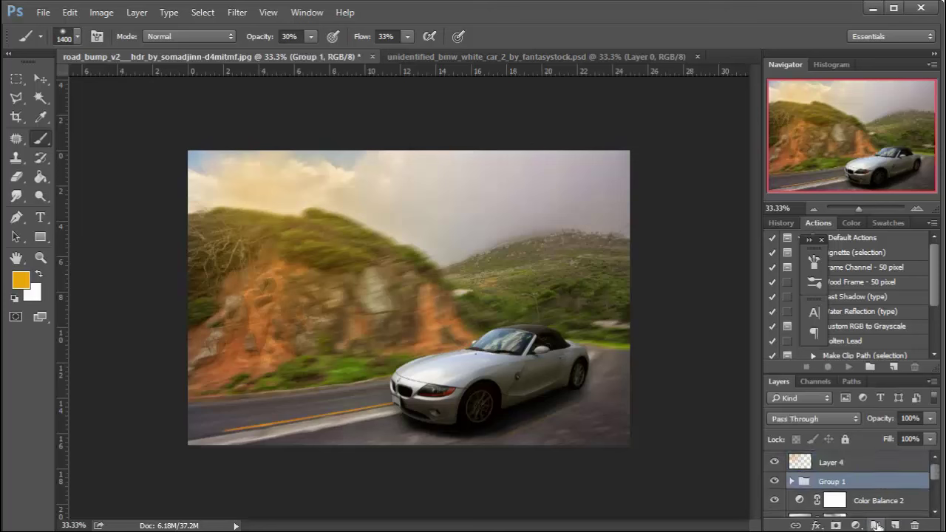
- Rename Group 1 to 'car and shadow'
double_click(835, 480)
text(car and shad)
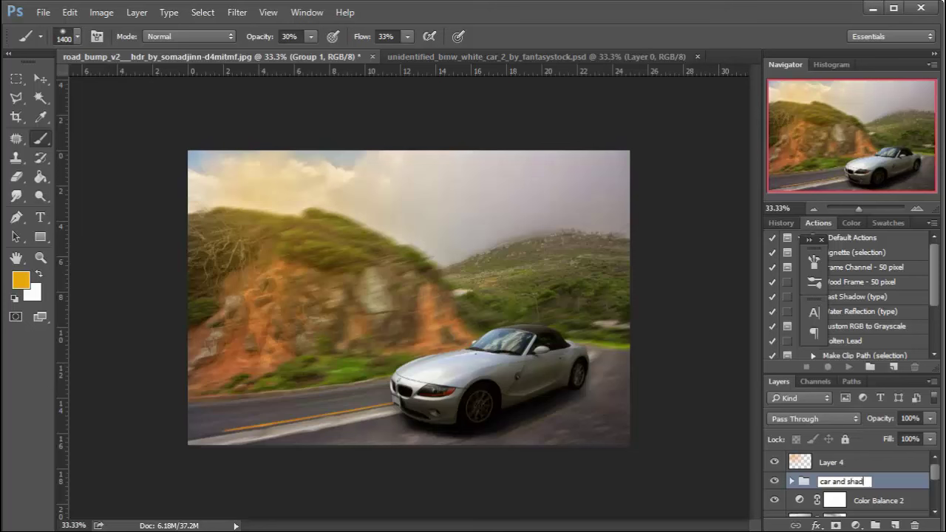
text(ow)
key(Return)
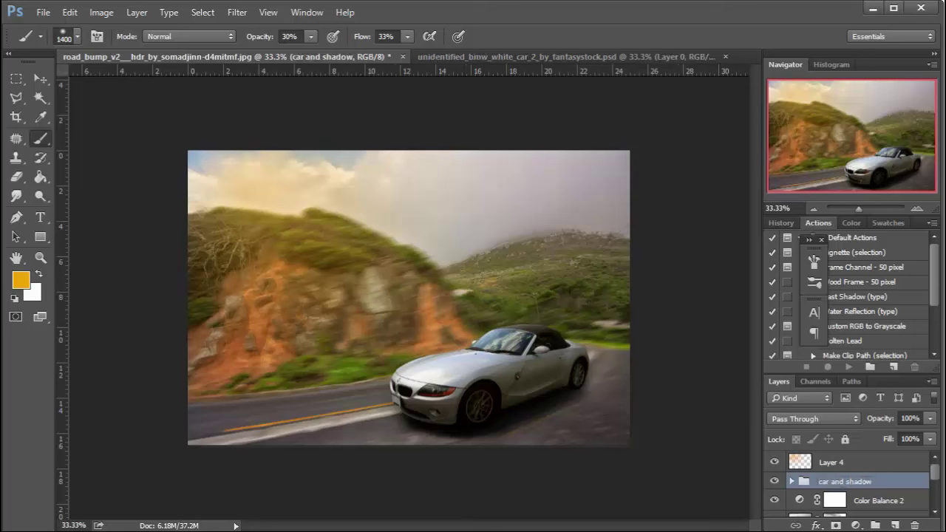
- Scale the car and shadow group to about 105% and nudge it slightly left
key(ctrl+t)
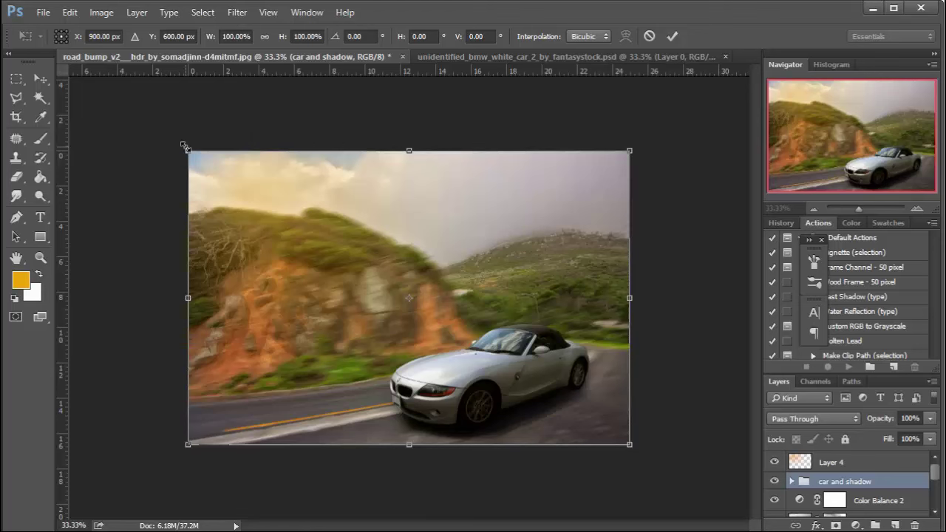
drag(184, 145, 161, 129)
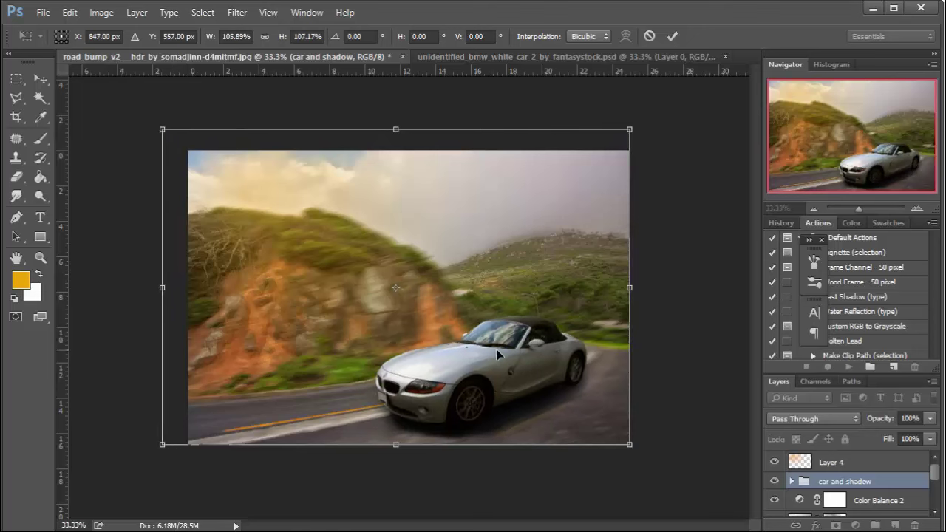
drag(500, 353, 490, 355)
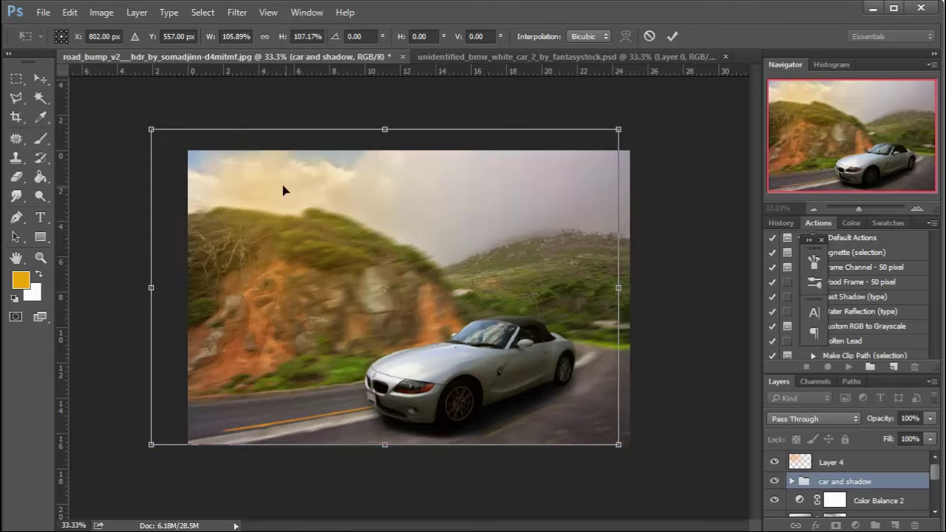
drag(151, 129, 154, 132)
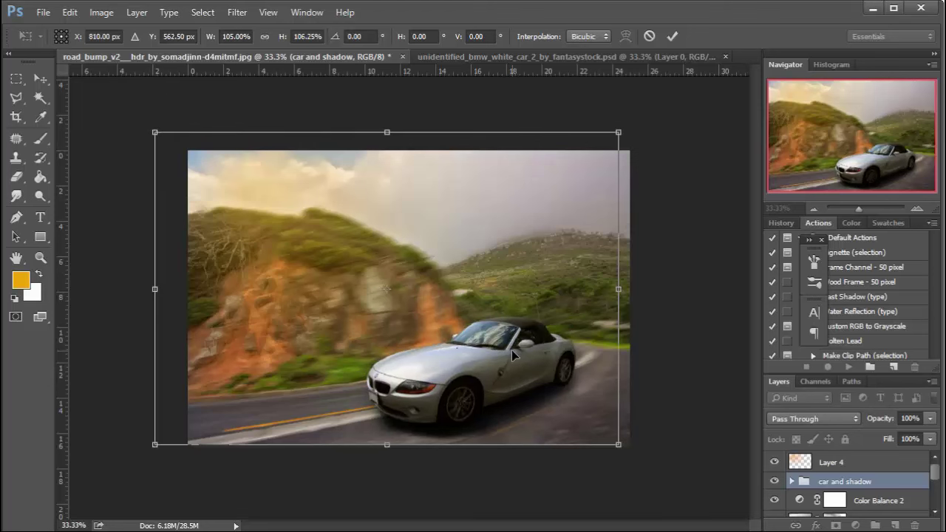
drag(512, 355, 506, 353)
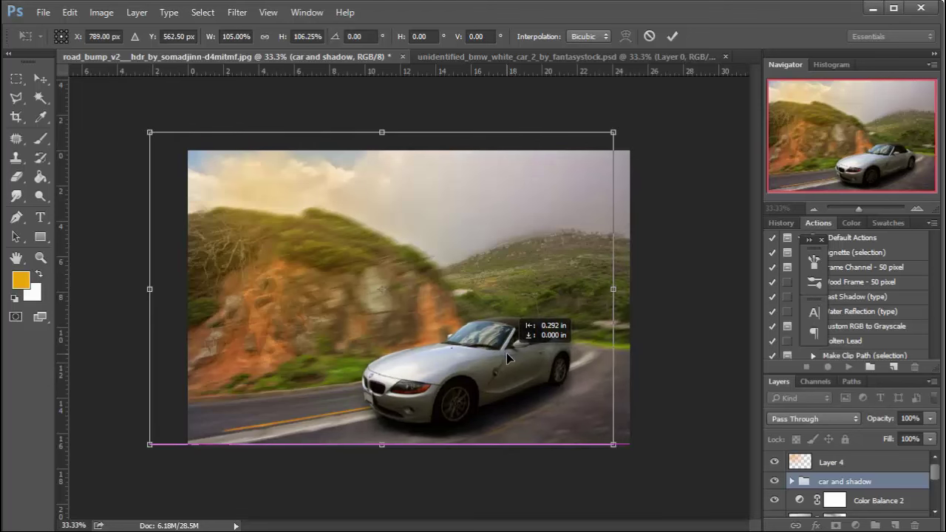
key(b)
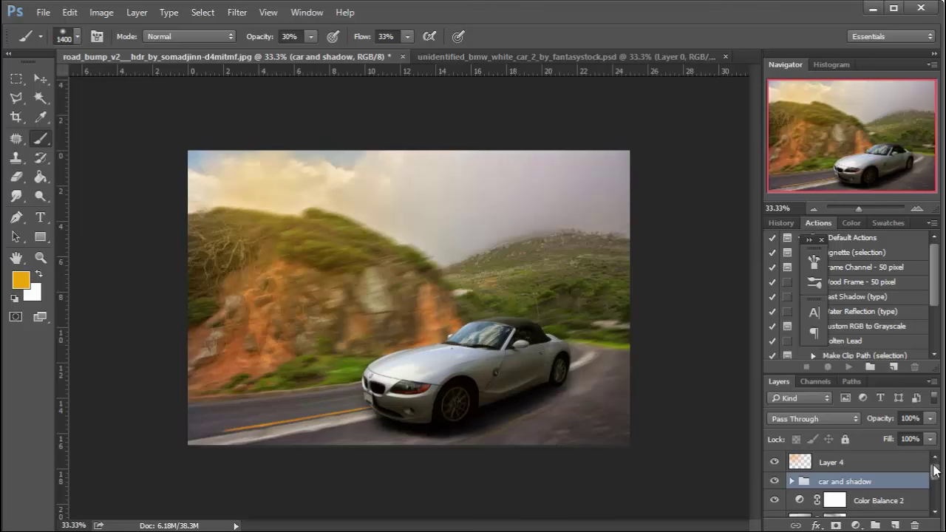
- Select Layer 4 and add a new empty layer above it
click(893, 461)
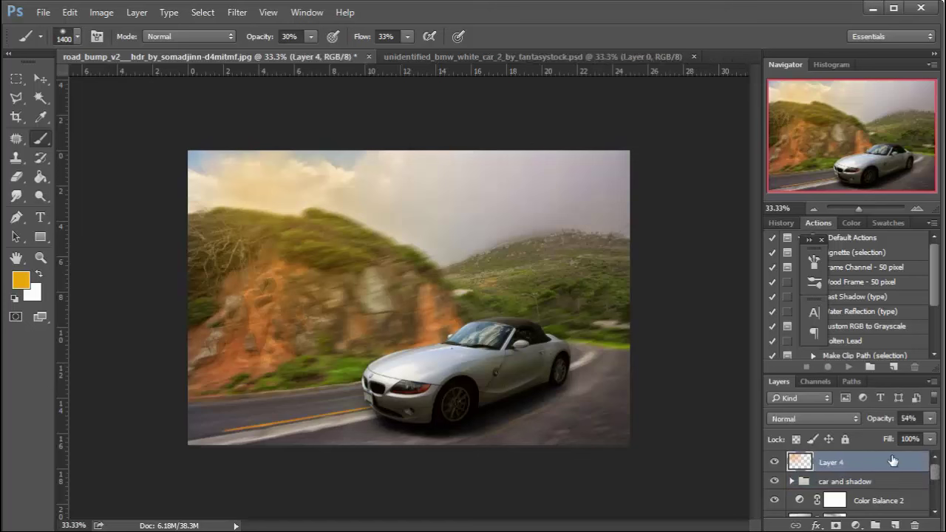
click(774, 462)
click(774, 462)
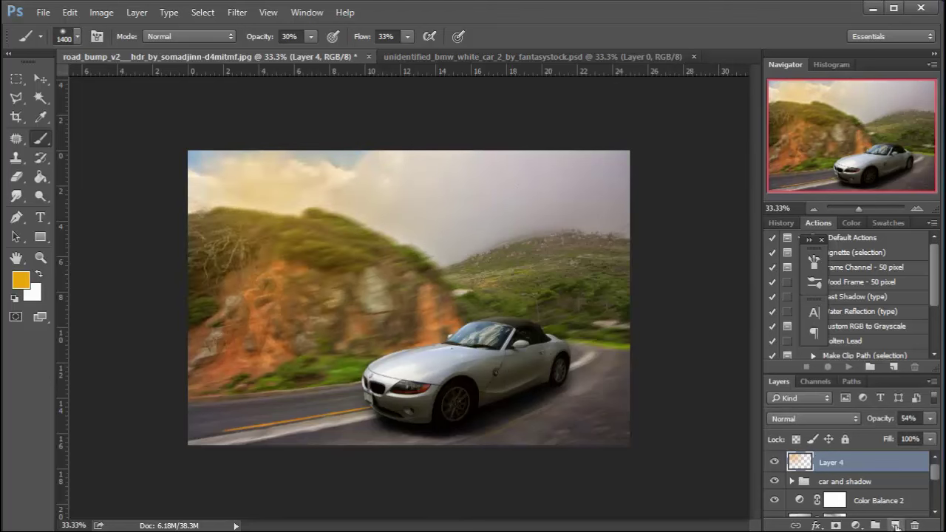
click(896, 526)
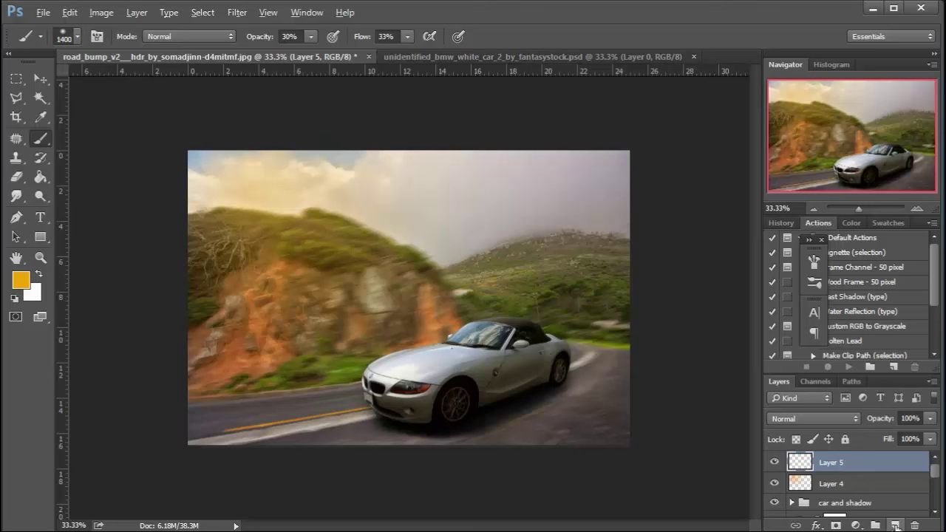
- Stamp all visible layers into Layer 5 with Ctrl+Alt+Shift+E, dismissing the stray File Info dialog
key(shift+alt+e)
key(ctrl+alt+shift+i)
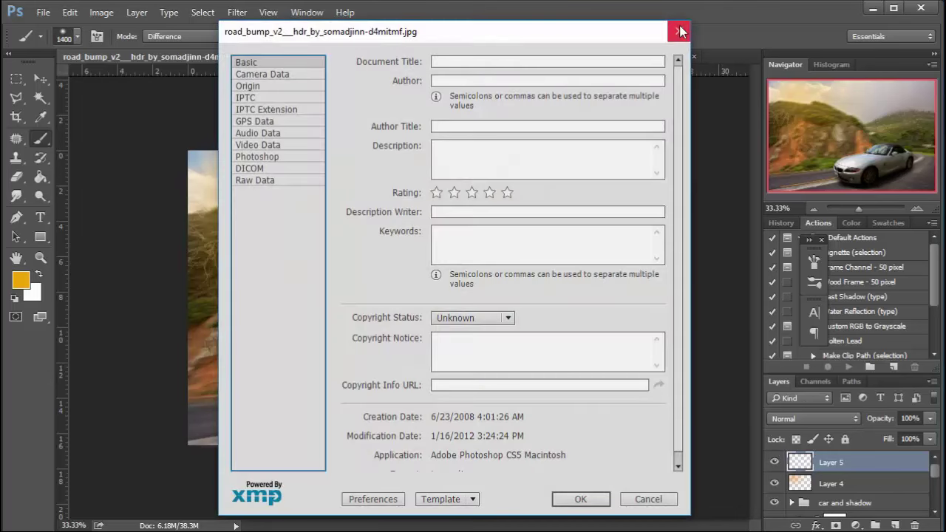
click(678, 31)
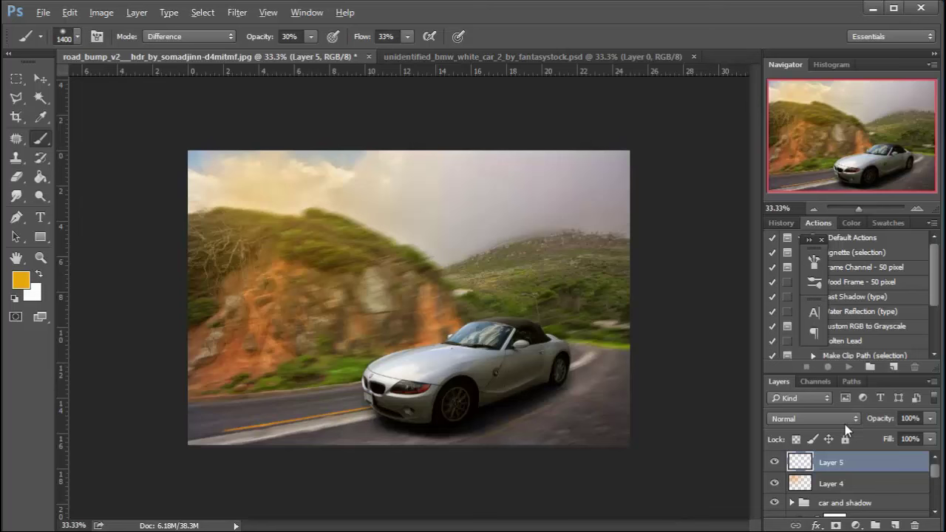
key(ctrl+shift+alt+e)
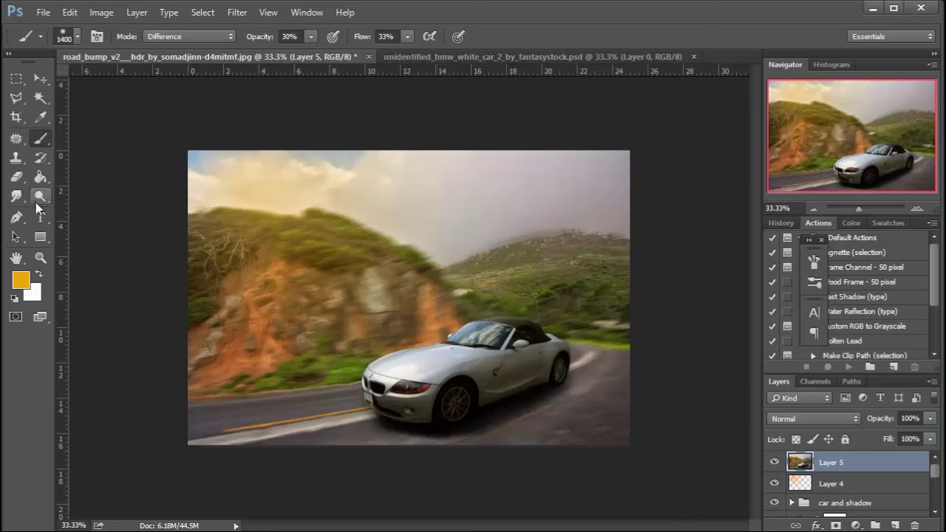
- Open the Camera Raw Filter on Layer 5 and set Temperature +4 and Exposure -0.15
click(237, 13)
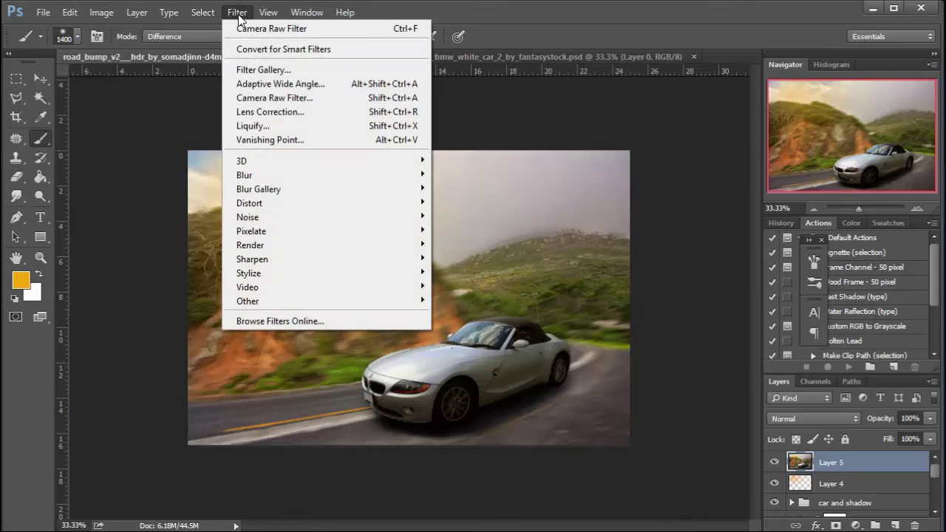
click(270, 96)
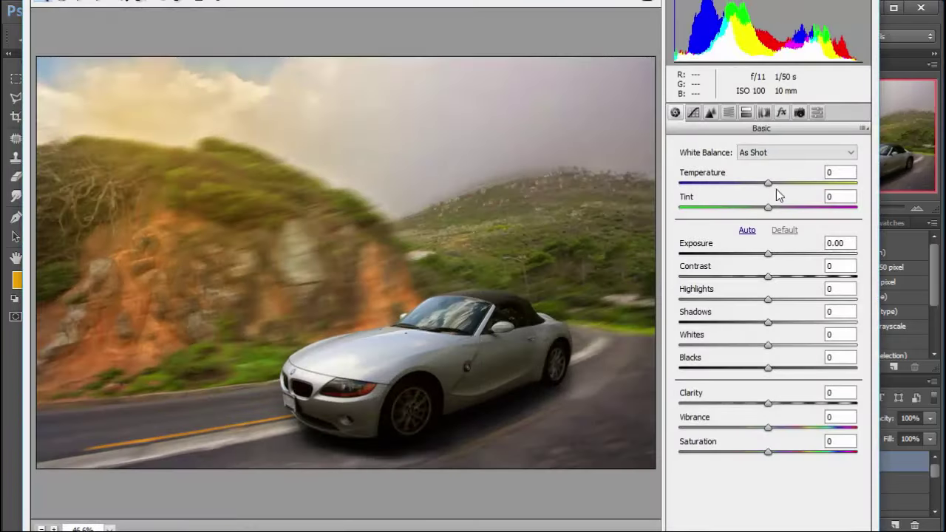
drag(768, 183, 772, 183)
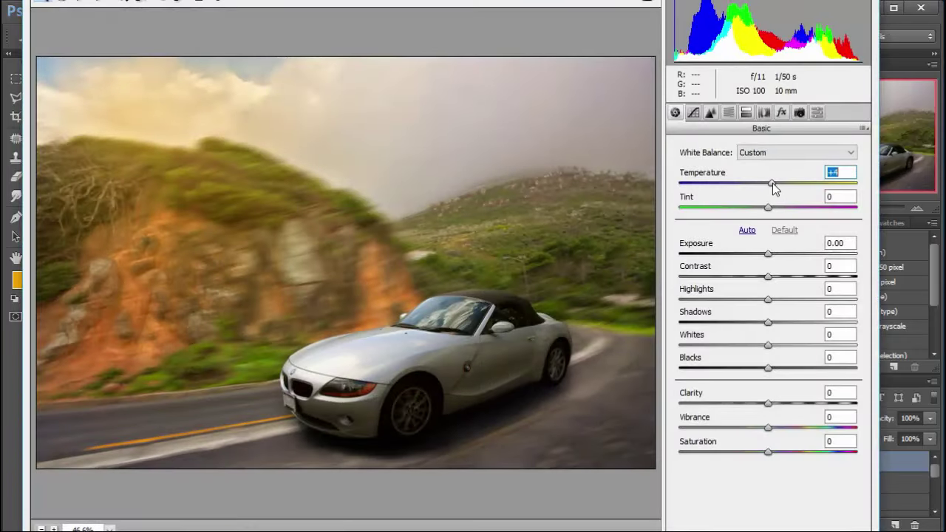
mouse_move(768, 254)
mouse_down()
mouse_move(761, 284)
mouse_move(771, 279)
mouse_up()
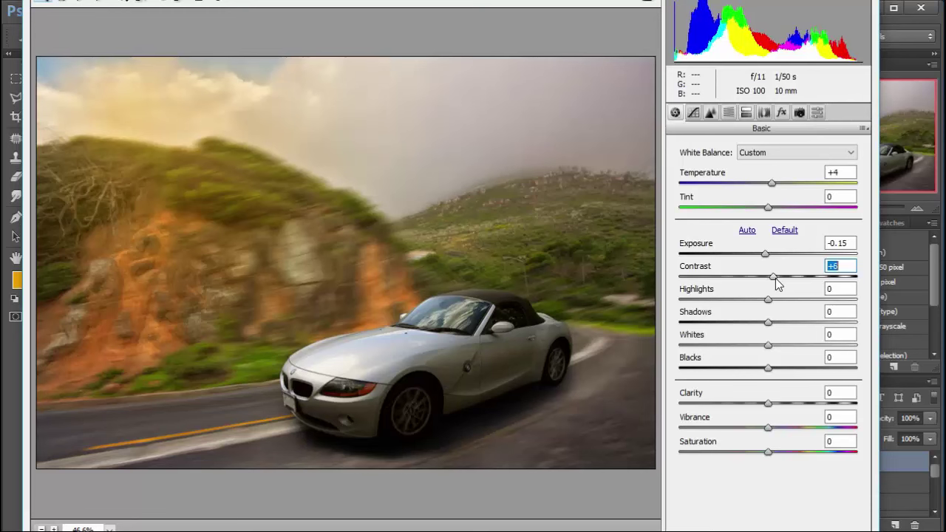
- Raise Highlights to +19, add Clarity +3, and fit the Camera Raw window on screen
mouse_move(767, 299)
mouse_down()
mouse_move(784, 298)
mouse_move(753, 325)
mouse_move(775, 324)
mouse_move(759, 346)
mouse_up()
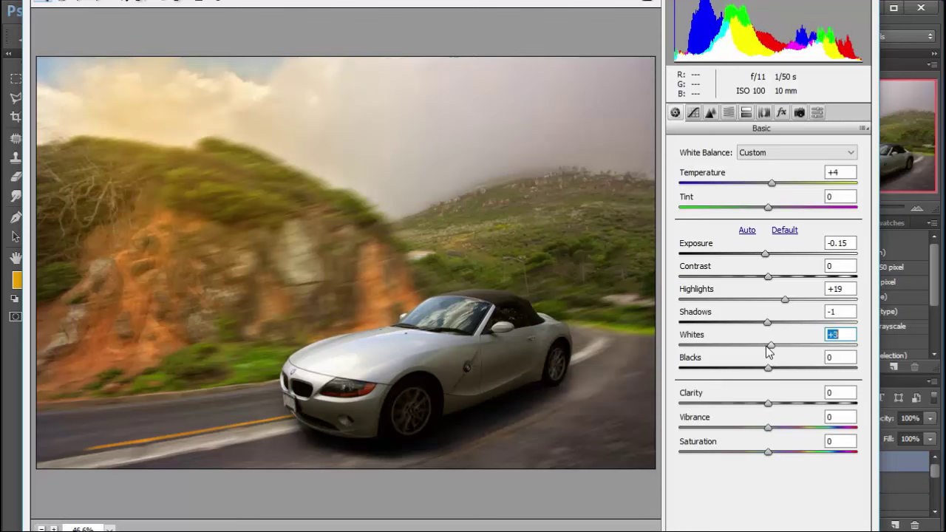
drag(768, 403, 771, 405)
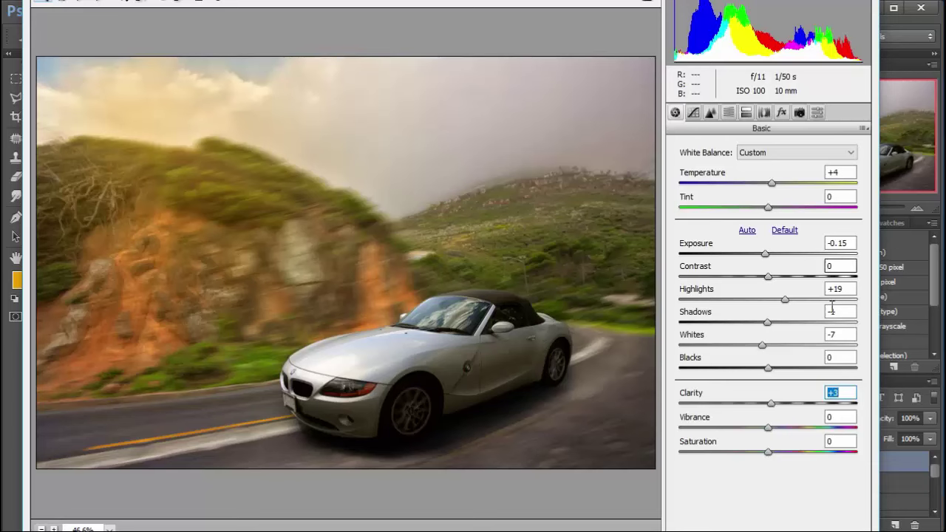
key(f)
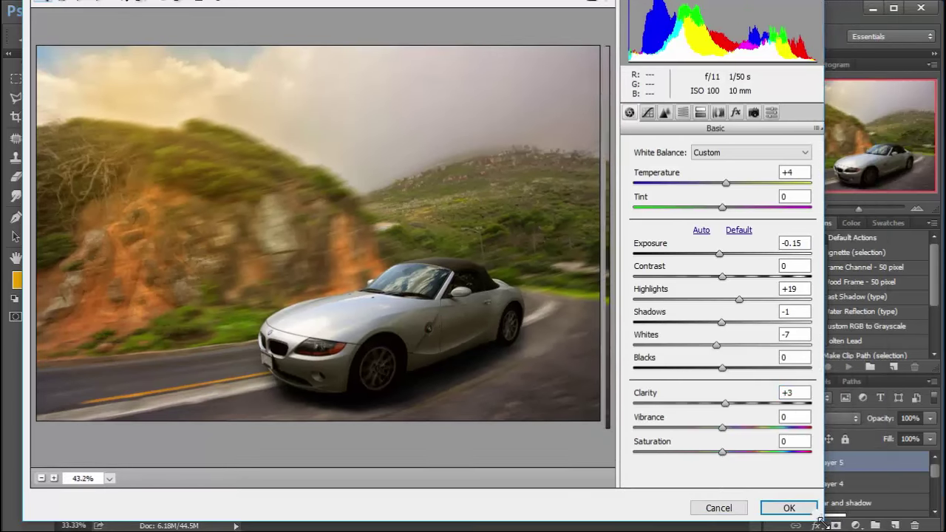
drag(486, 1, 487, 4)
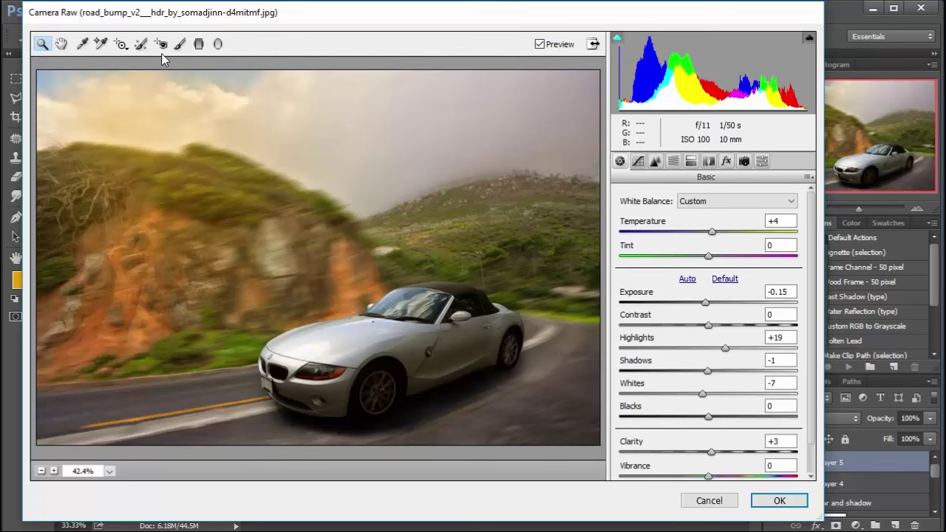
click(199, 43)
- Add graduated exposure filters over the upper-left hillside and lower-right road, the second at +0.15
mouse_move(119, 101)
mouse_down()
mouse_move(373, 277)
mouse_move(299, 306)
mouse_move(307, 310)
mouse_up()
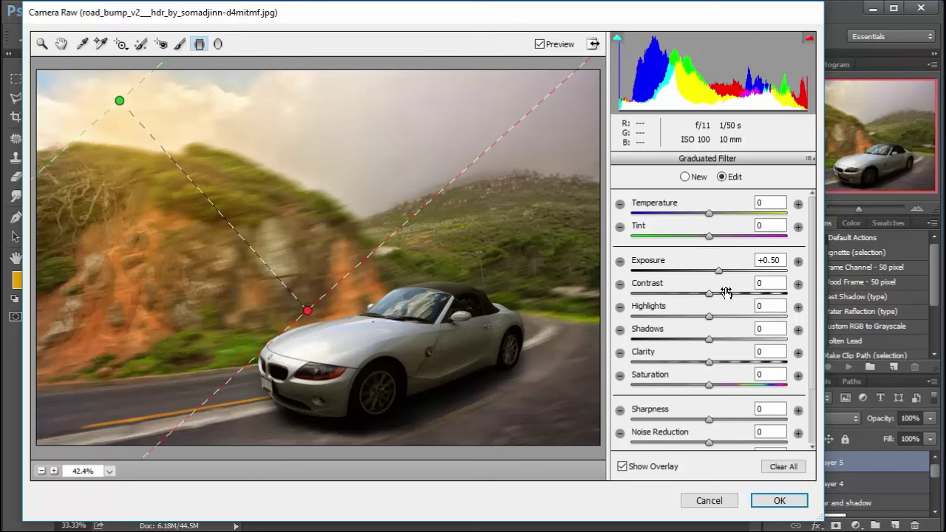
click(719, 271)
drag(719, 275, 716, 275)
mouse_move(572, 441)
mouse_down()
mouse_move(500, 388)
mouse_move(465, 342)
mouse_up()
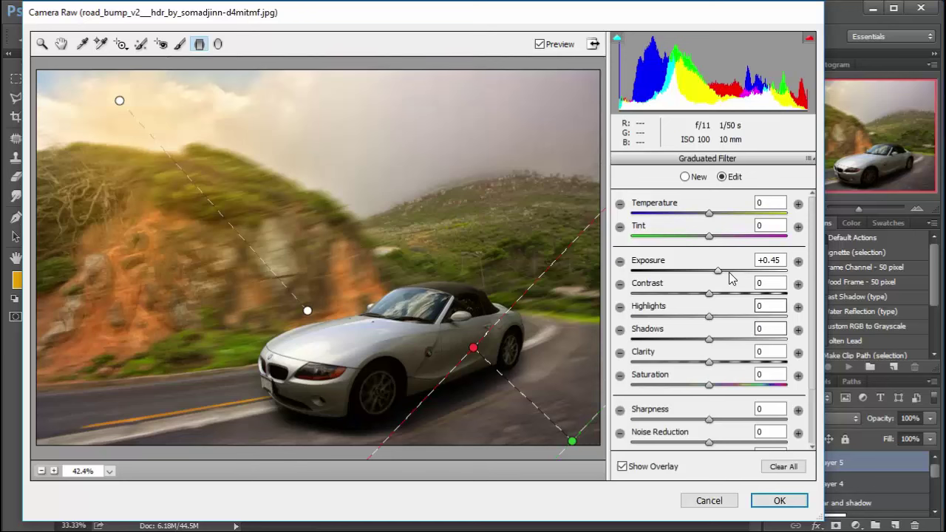
drag(718, 271, 714, 275)
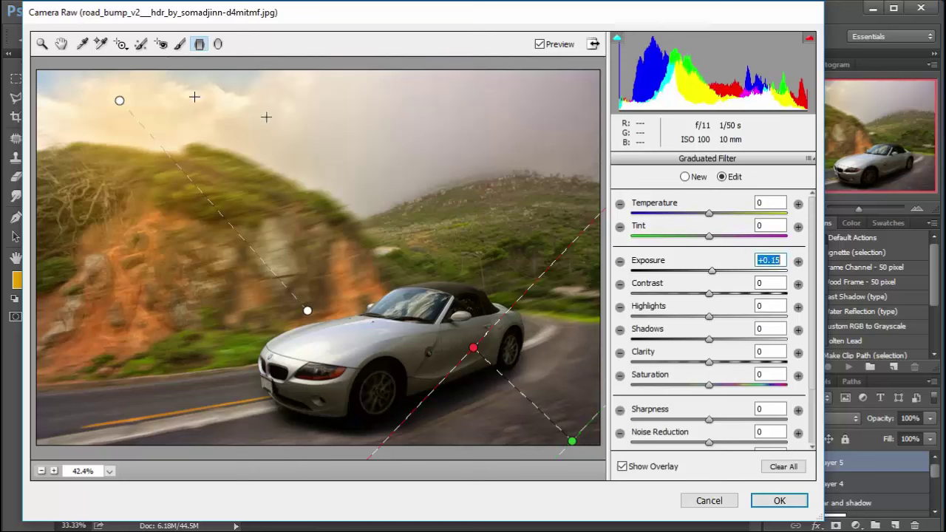
- Set a -16 post-crop vignette in the Effects panel and apply the Camera Raw grade
click(42, 43)
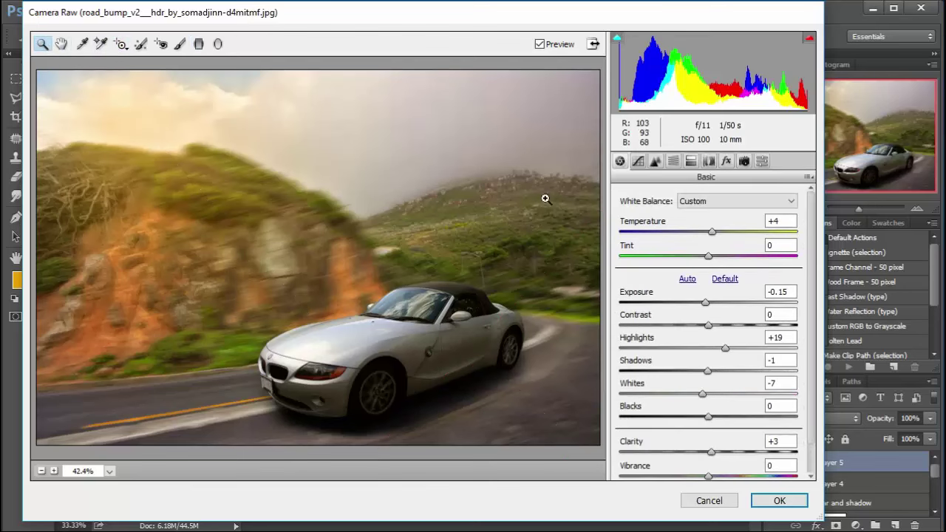
click(725, 160)
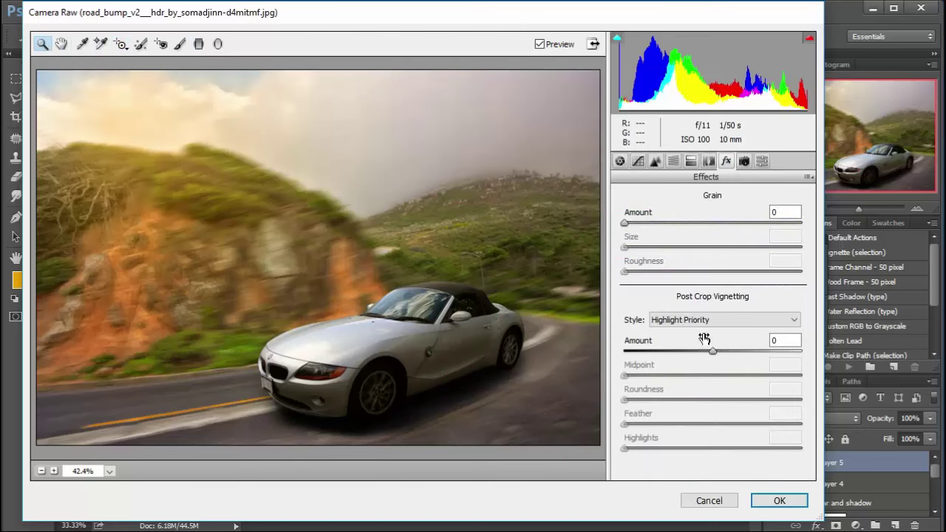
drag(713, 351, 700, 353)
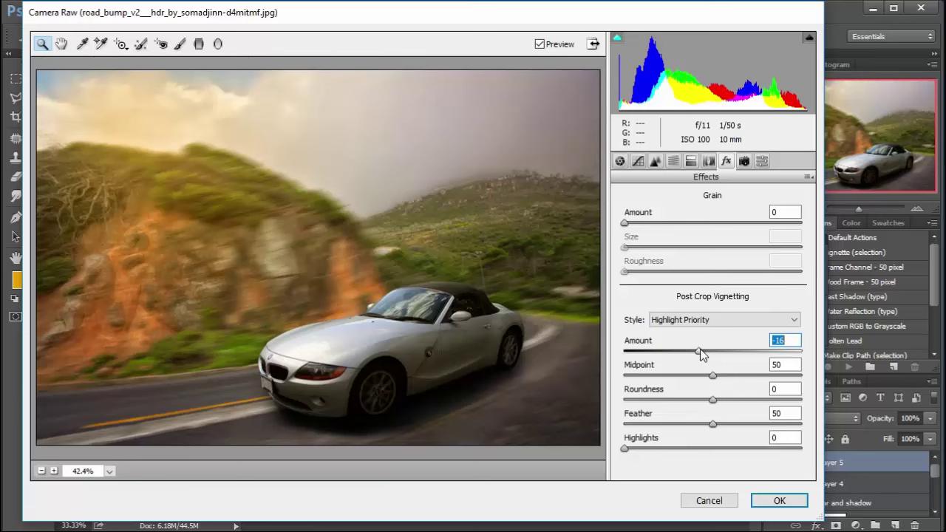
click(777, 500)
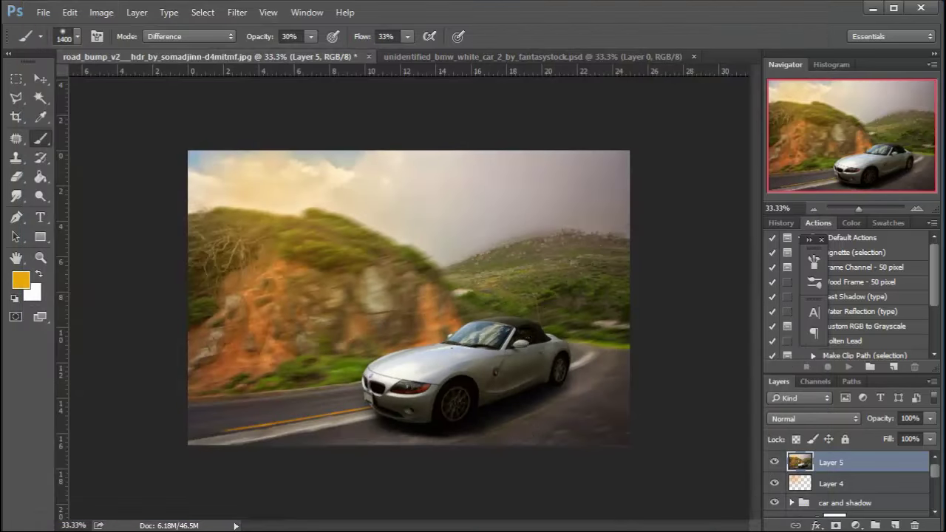
click(774, 463)
click(774, 463)
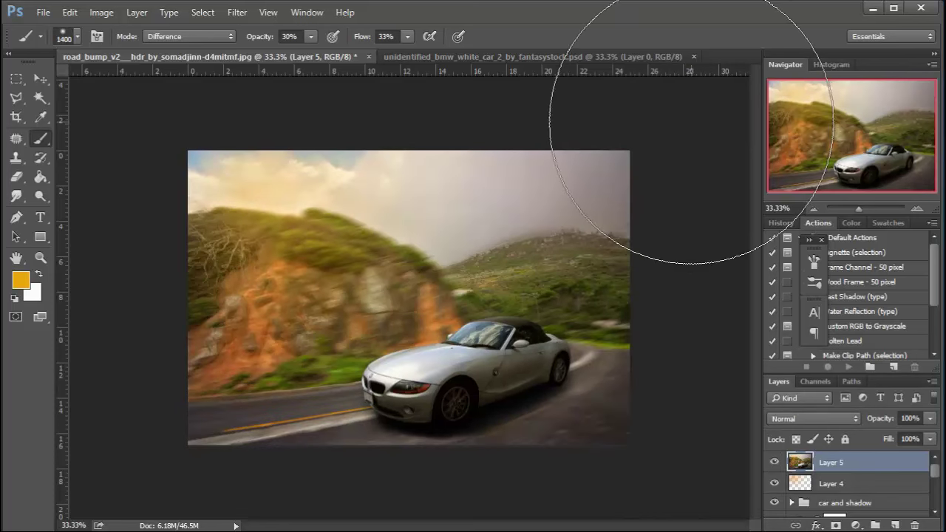